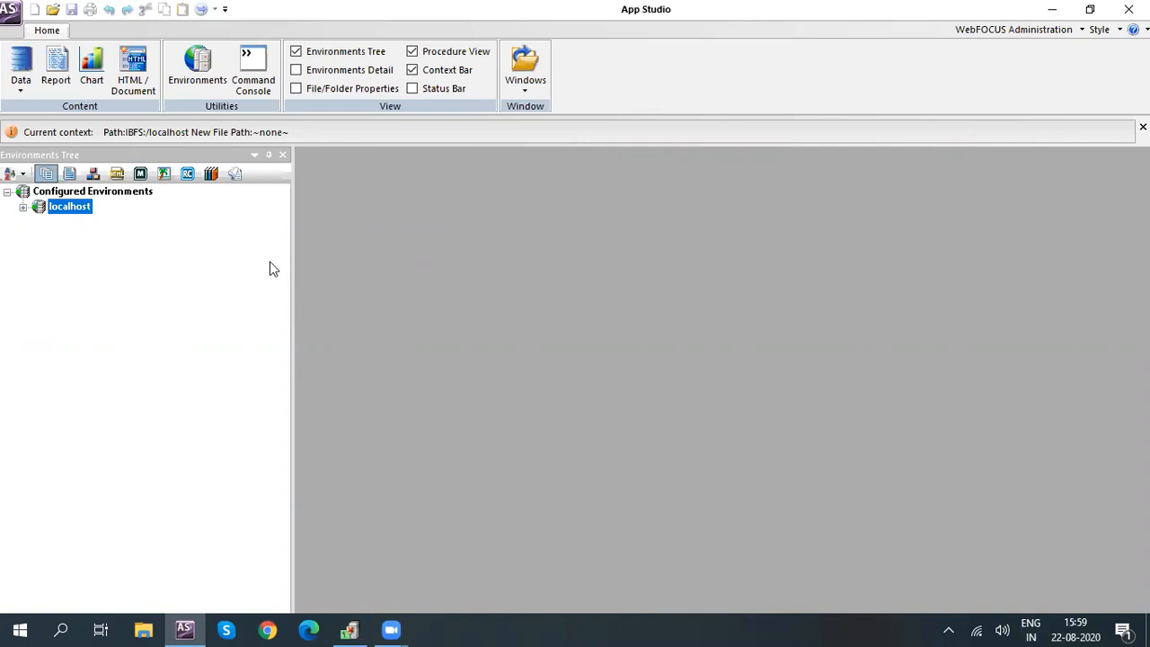
# Expand the localhost environment down to the EDASERVE applications and show the files in the trainer's own application folder.
pyautogui.click(23, 207)
pyautogui.click(39, 222)
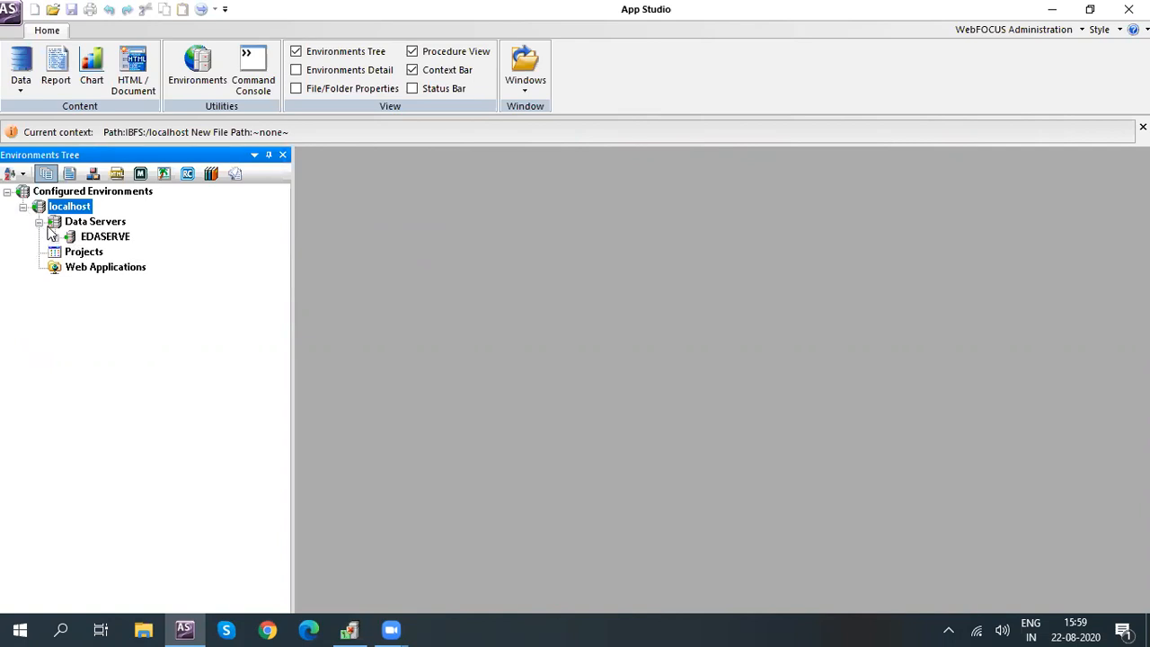
pyautogui.click(54, 236)
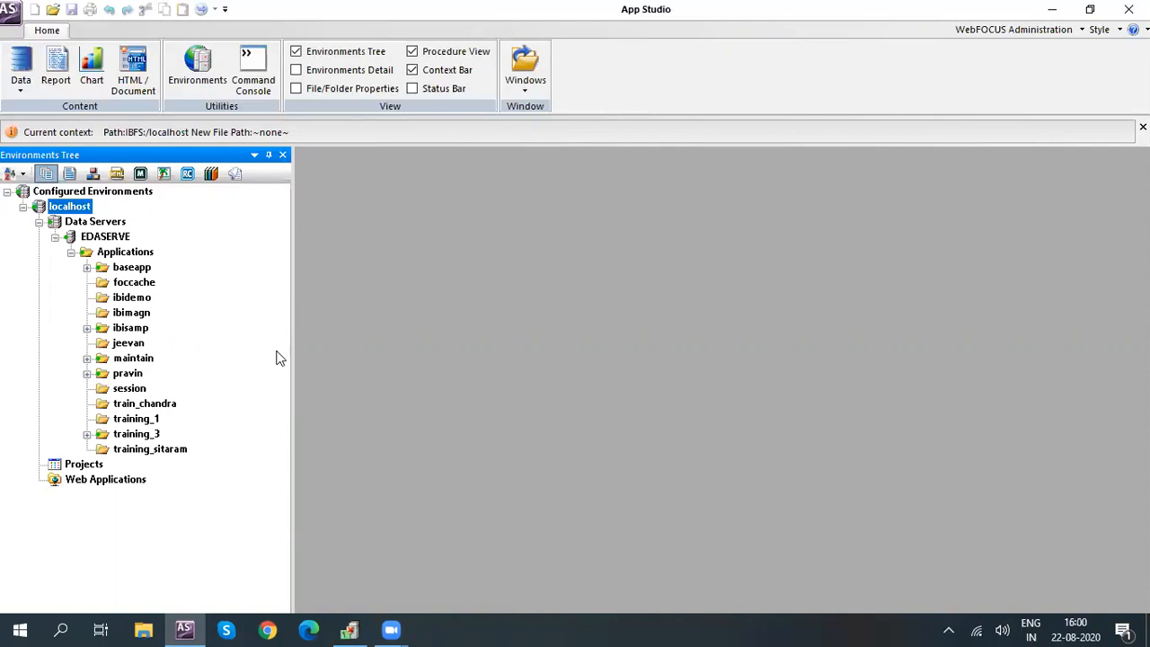
pyautogui.click(87, 373)
# Start a new HTML page in that application folder and continue to its theme settings.
pyautogui.rightClick(129, 193)
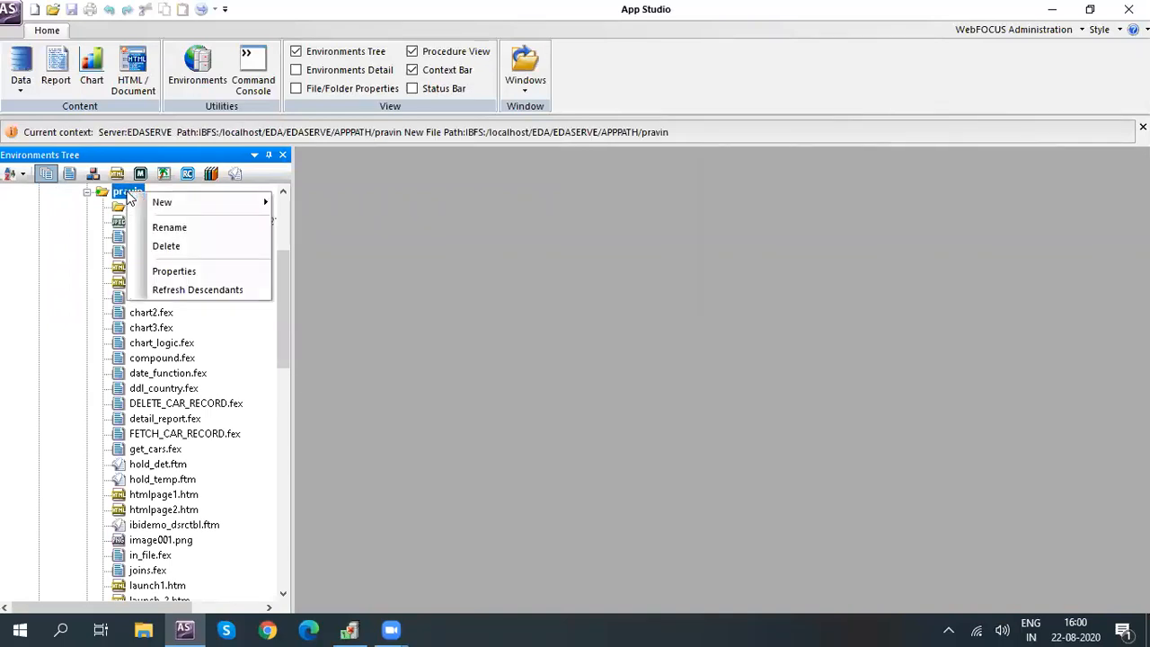
pyautogui.moveTo(170, 201)
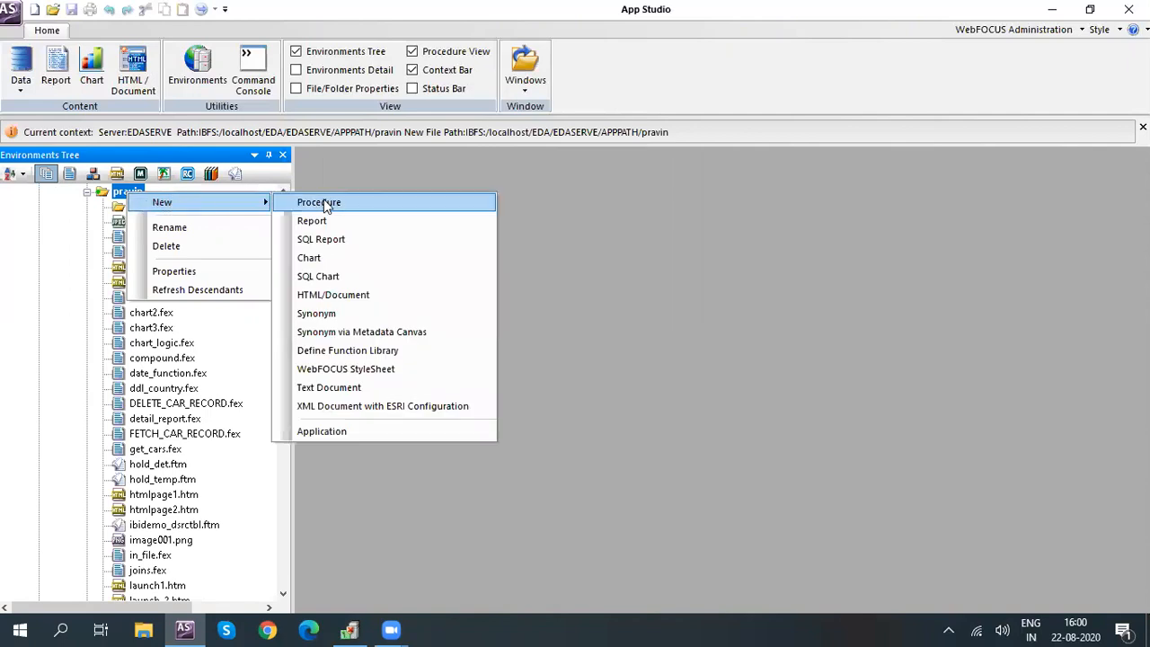
pyautogui.click(335, 295)
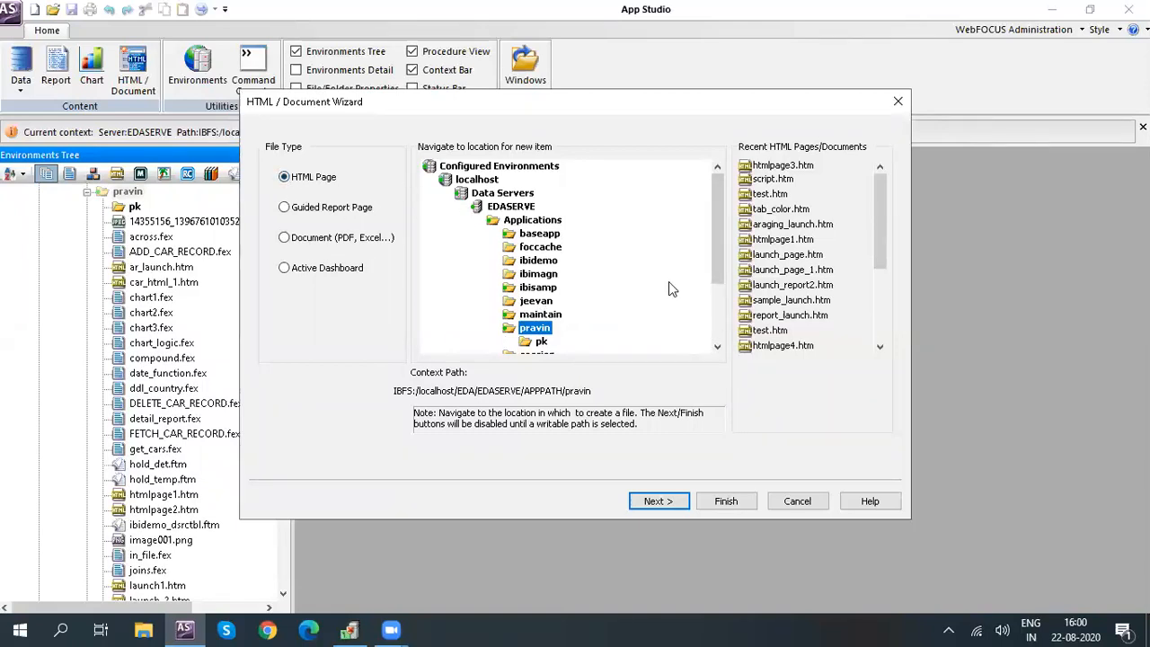
pyautogui.moveTo(712, 254); pyautogui.dragTo(716, 285)
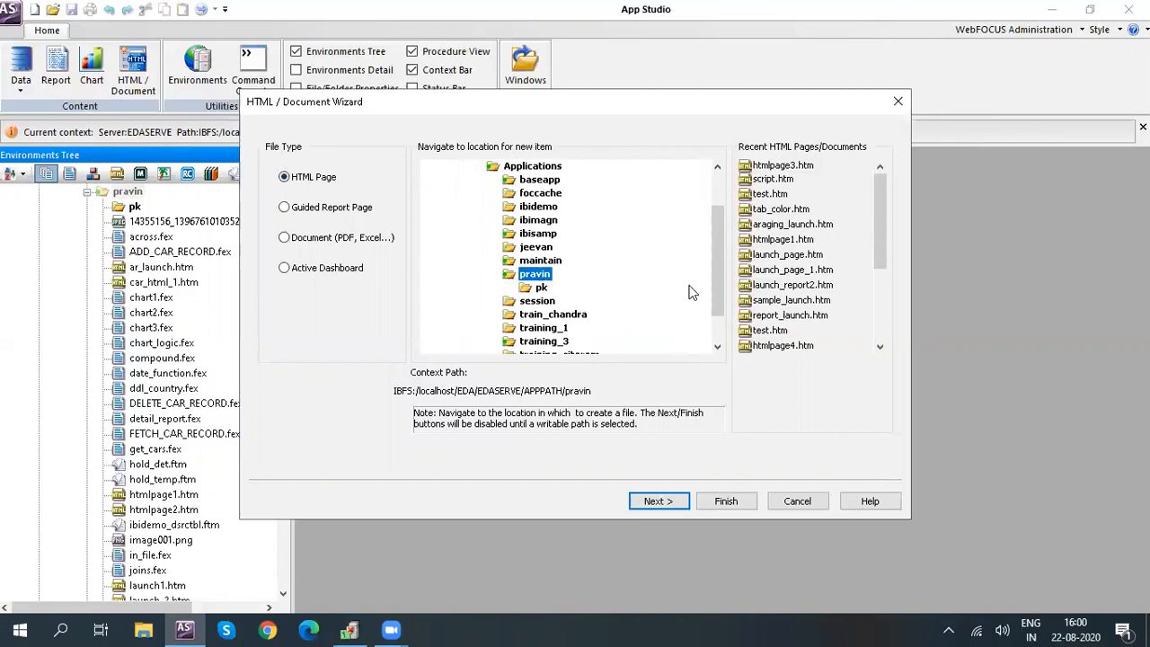
pyautogui.click(668, 506)
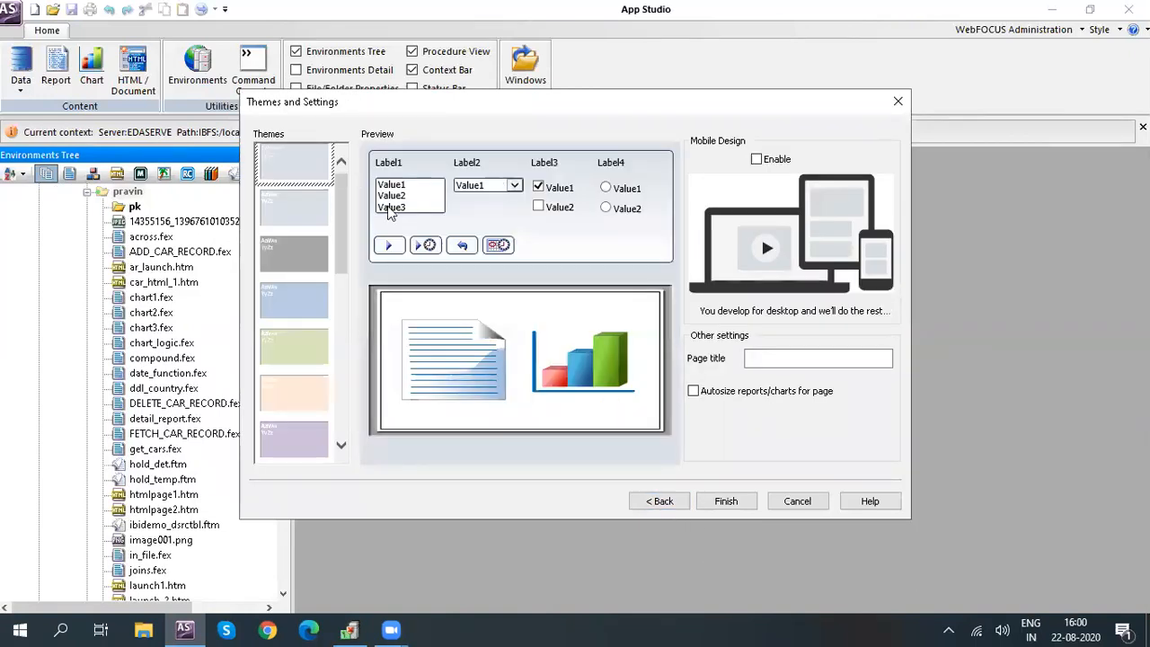
# Try the second and the dark gray themes, return to the first light blue-gray theme, and finish creating the page.
pyautogui.click(295, 209)
pyautogui.click(285, 252)
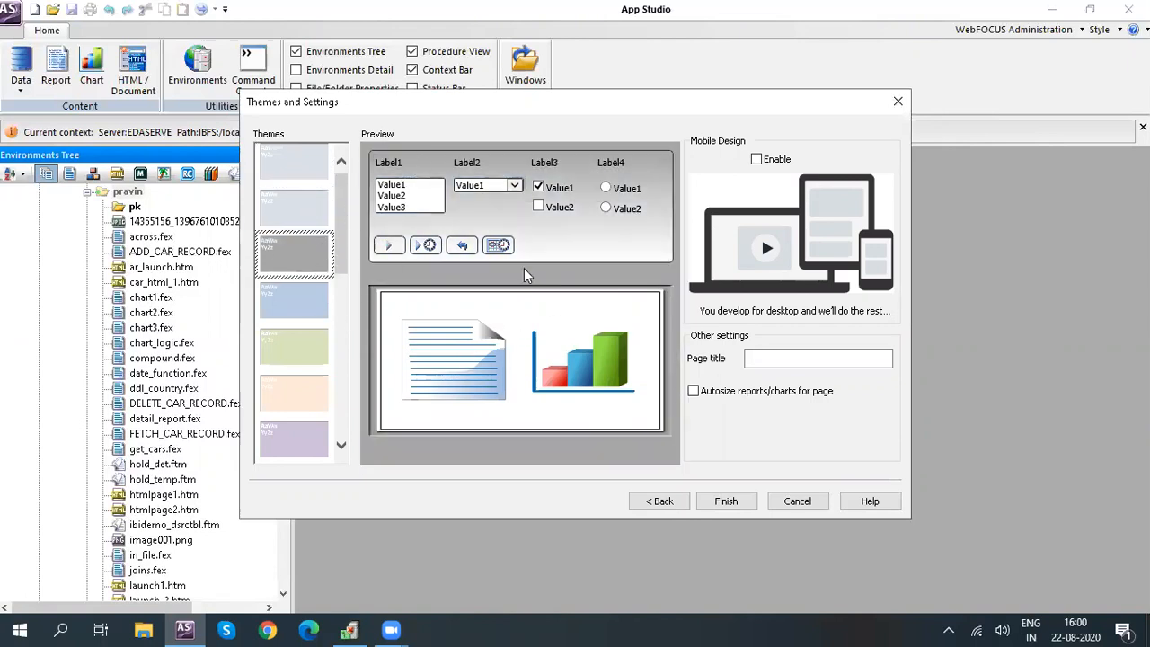
pyautogui.click(325, 165)
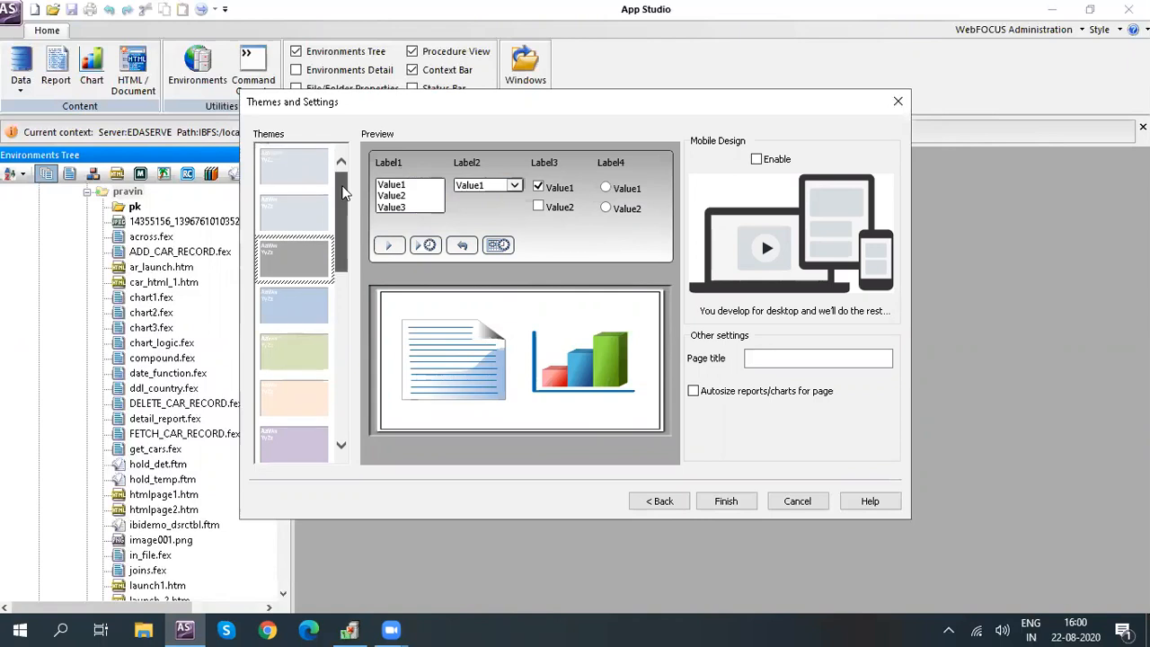
pyautogui.click(728, 501)
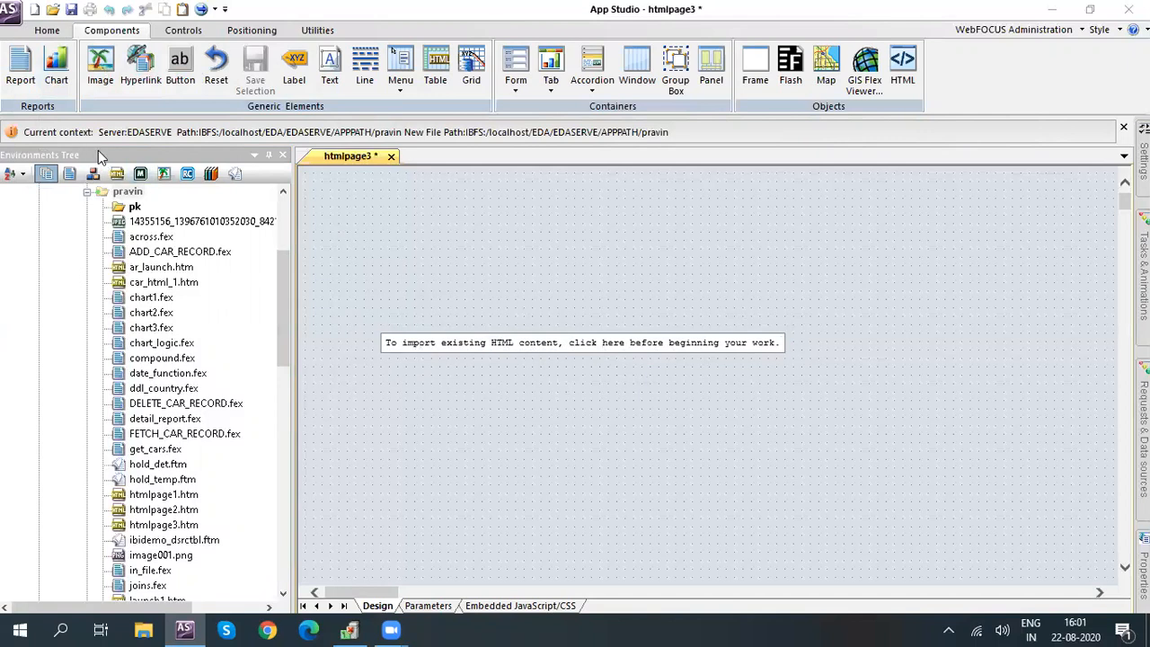
# Draw a report component on the left half of the page and make it reference the existing procedure report1.fex.
pyautogui.click(17, 72)
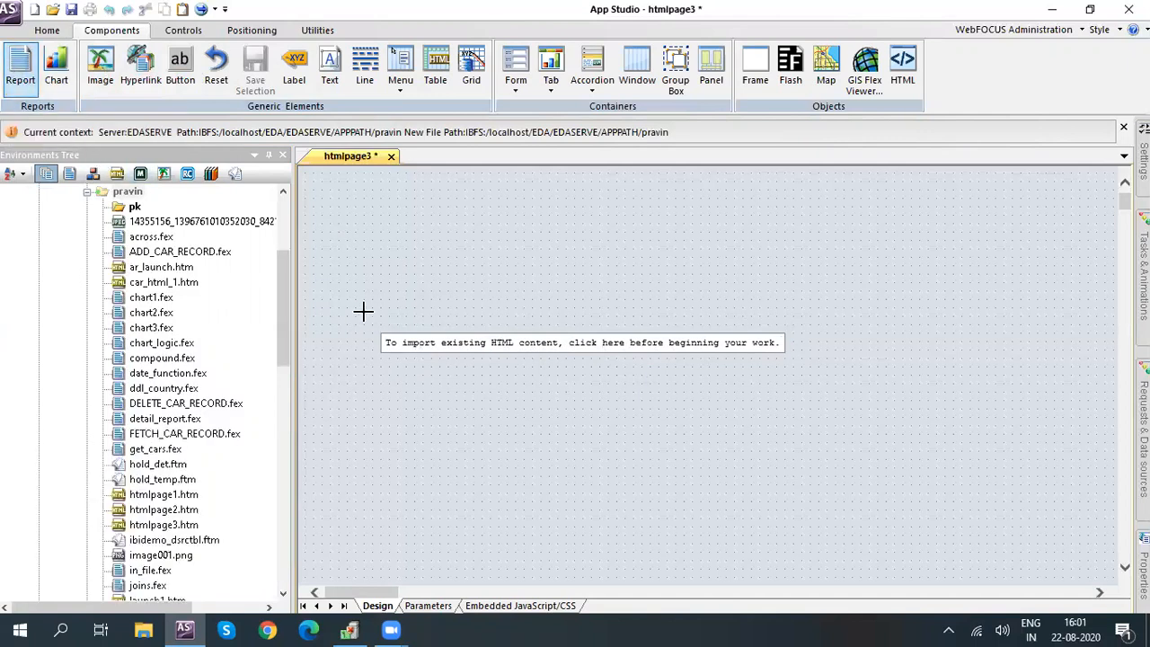
pyautogui.moveTo(334, 276); pyautogui.dragTo(728, 562)
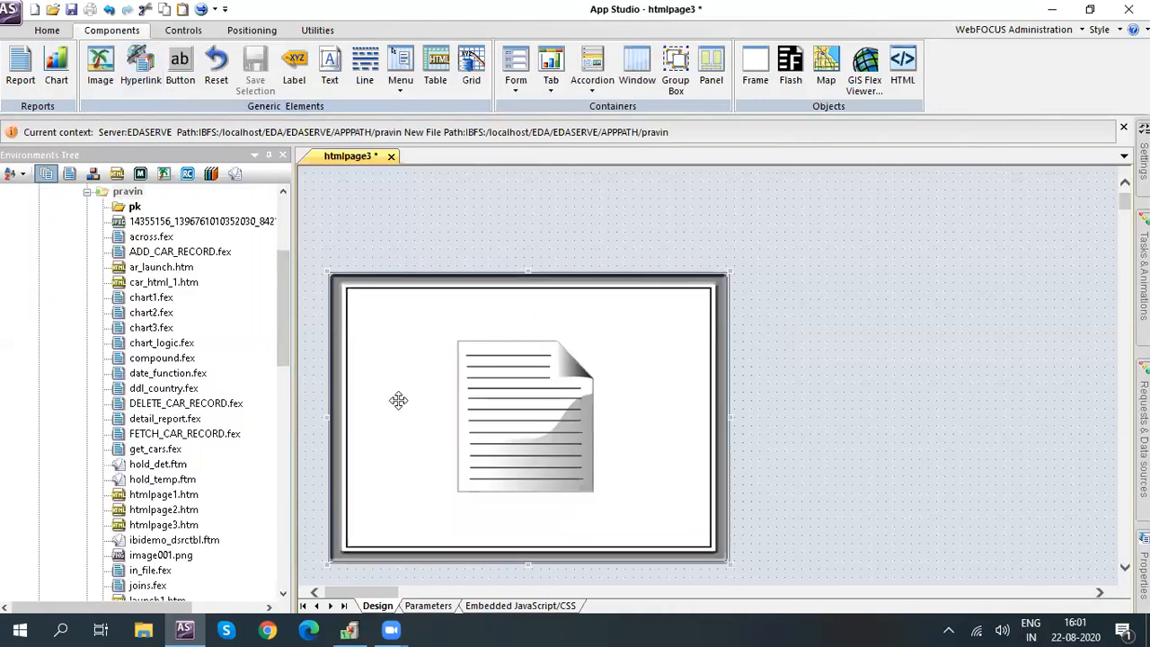
pyautogui.rightClick(521, 379)
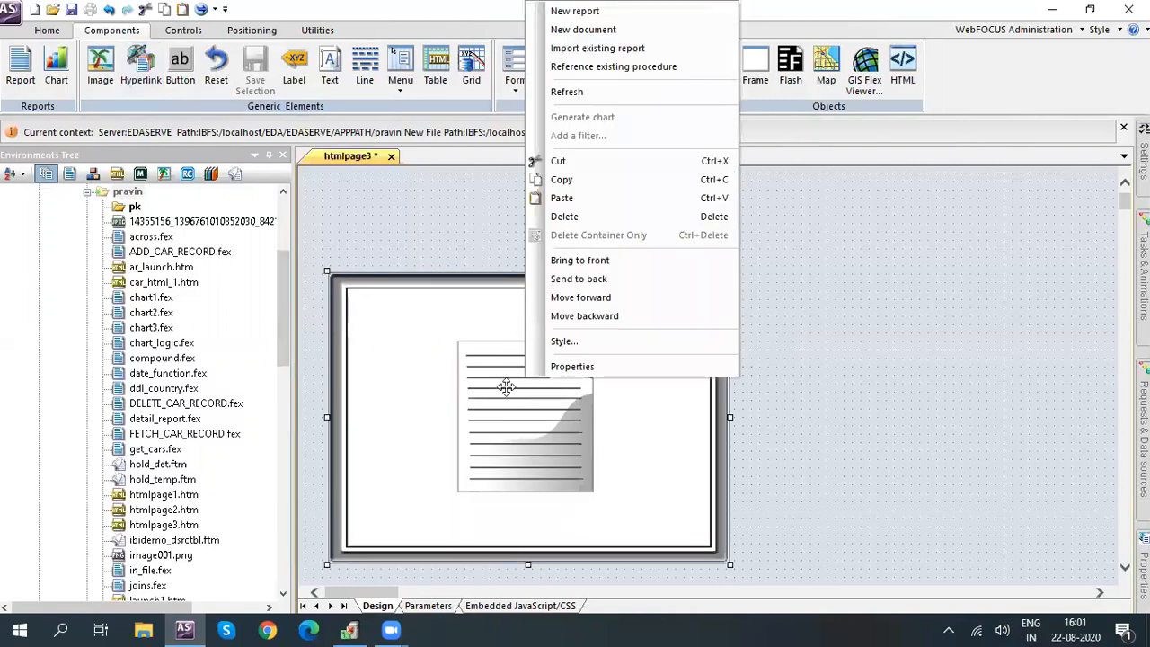
pyautogui.rightClick(445, 511)
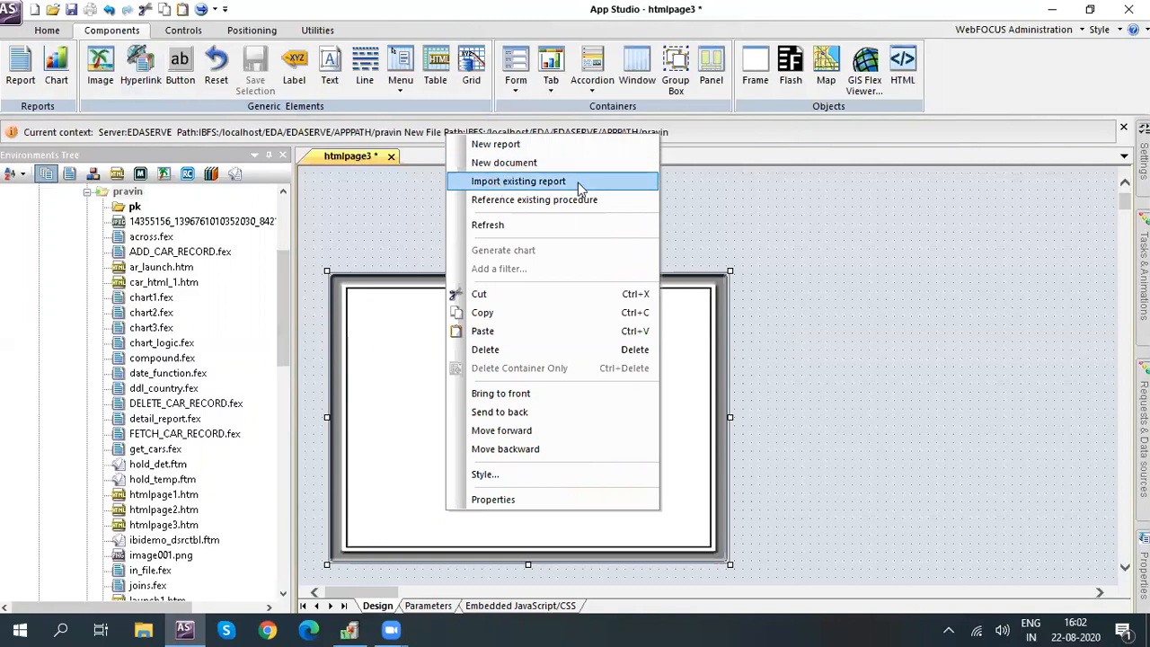
pyautogui.click(515, 201)
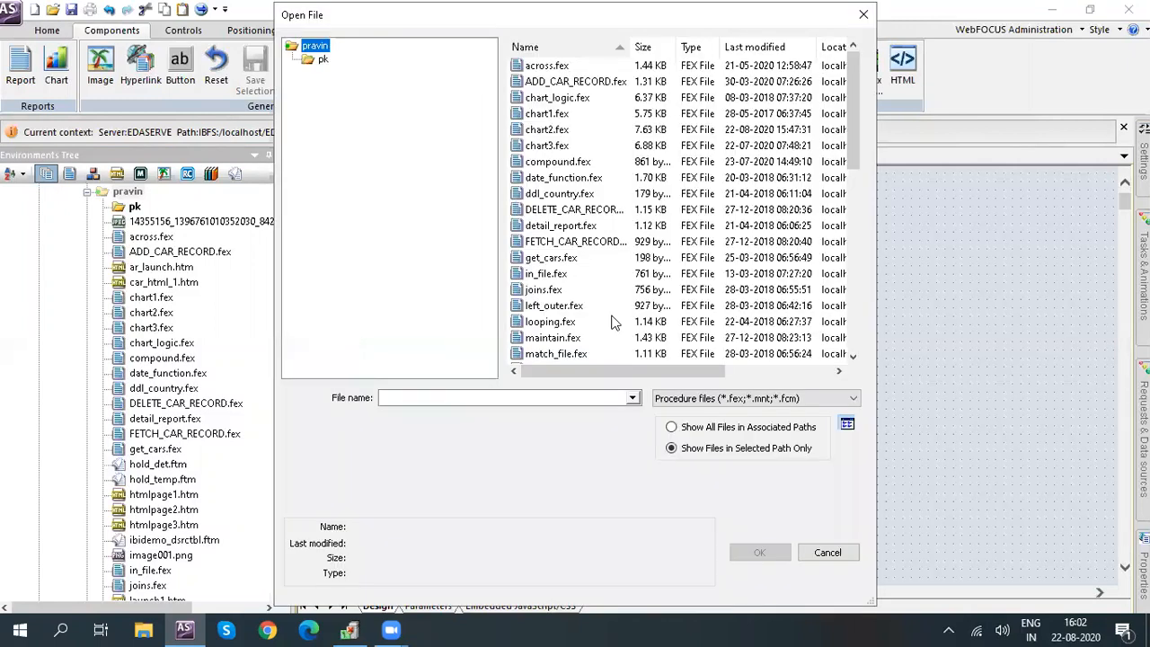
pyautogui.moveTo(855, 118); pyautogui.dragTo(834, 235)
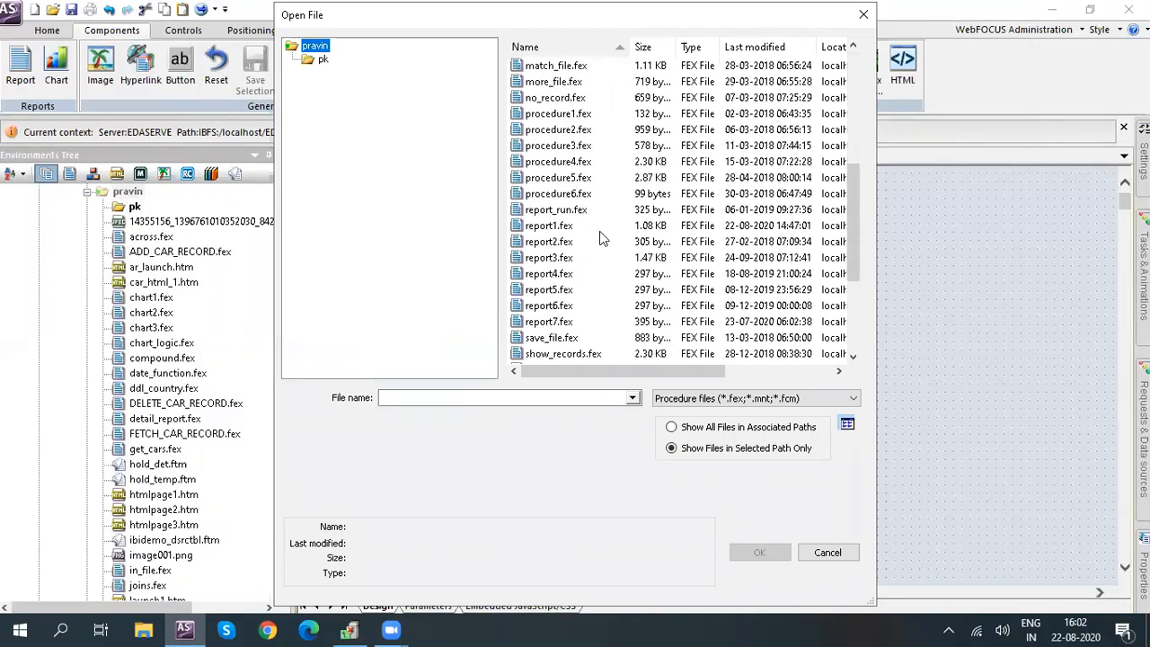
pyautogui.doubleClick(546, 227)
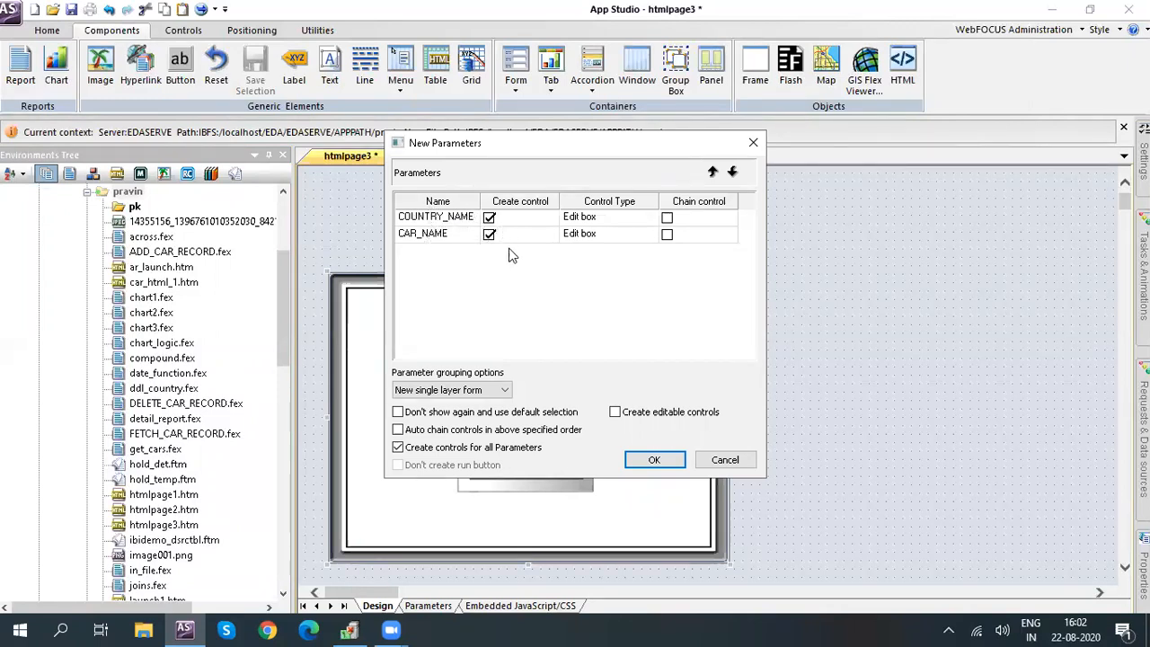
# Turn off control creation for the report's COUNTRY_NAME and CAR_NAME parameters and accept the new parameters.
pyautogui.click(489, 217)
pyautogui.click(489, 234)
pyautogui.click(656, 460)
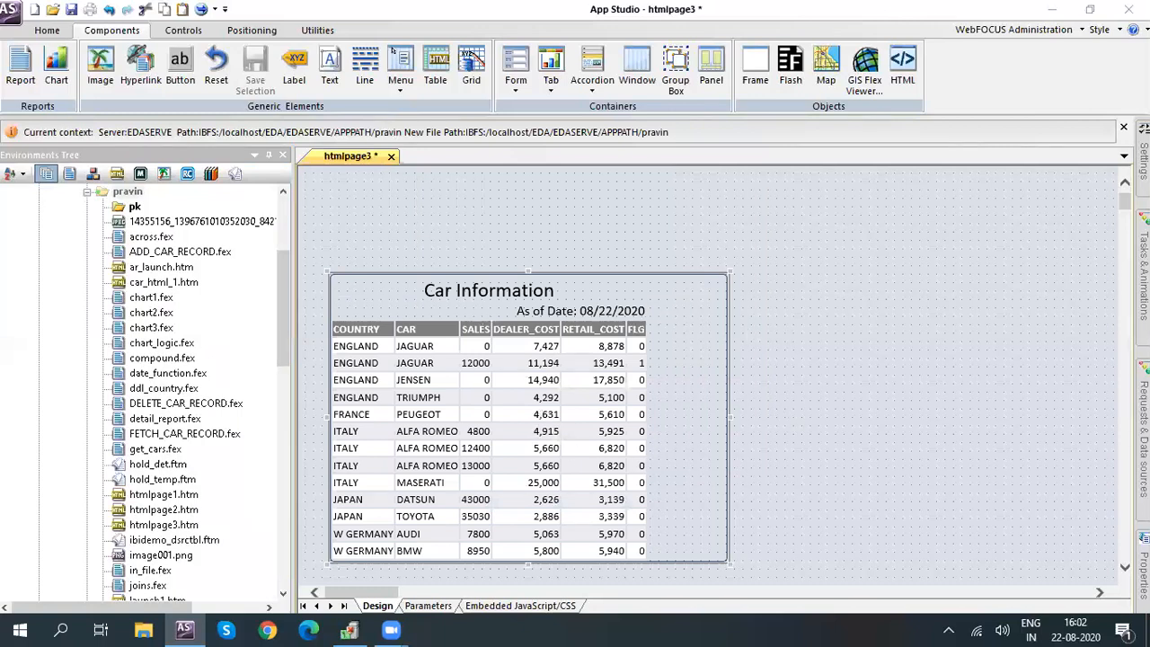
# Draw a chart component beside the Car Information report and extend its right edge slightly.
pyautogui.click(56, 68)
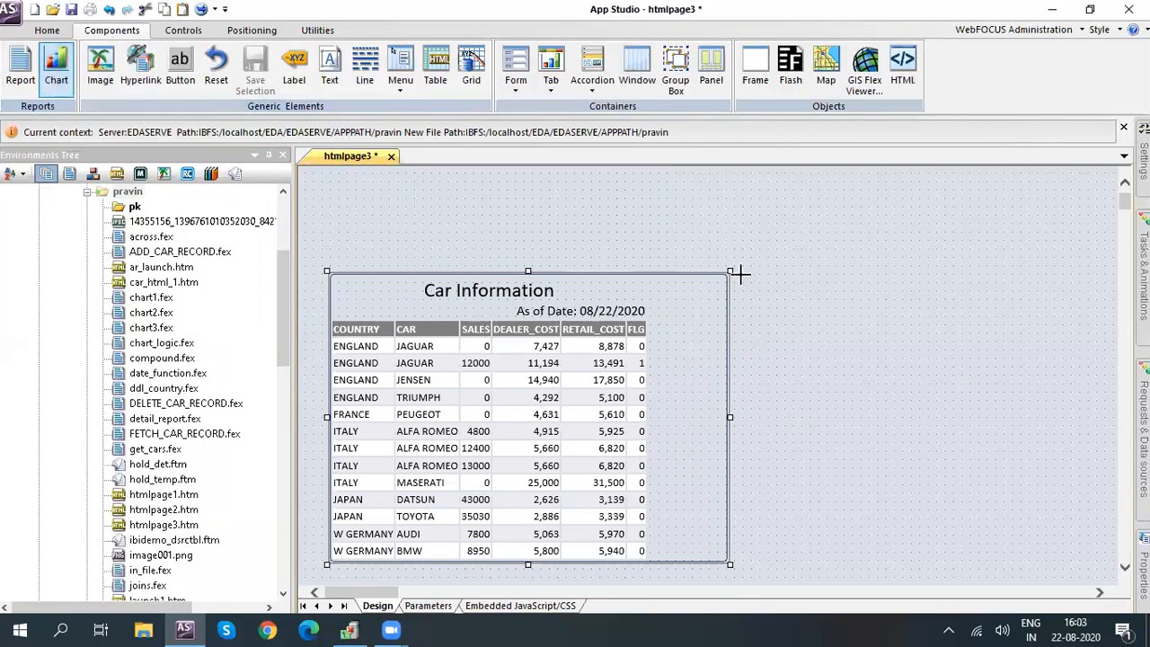
pyautogui.moveTo(745, 271); pyautogui.dragTo(1108, 560)
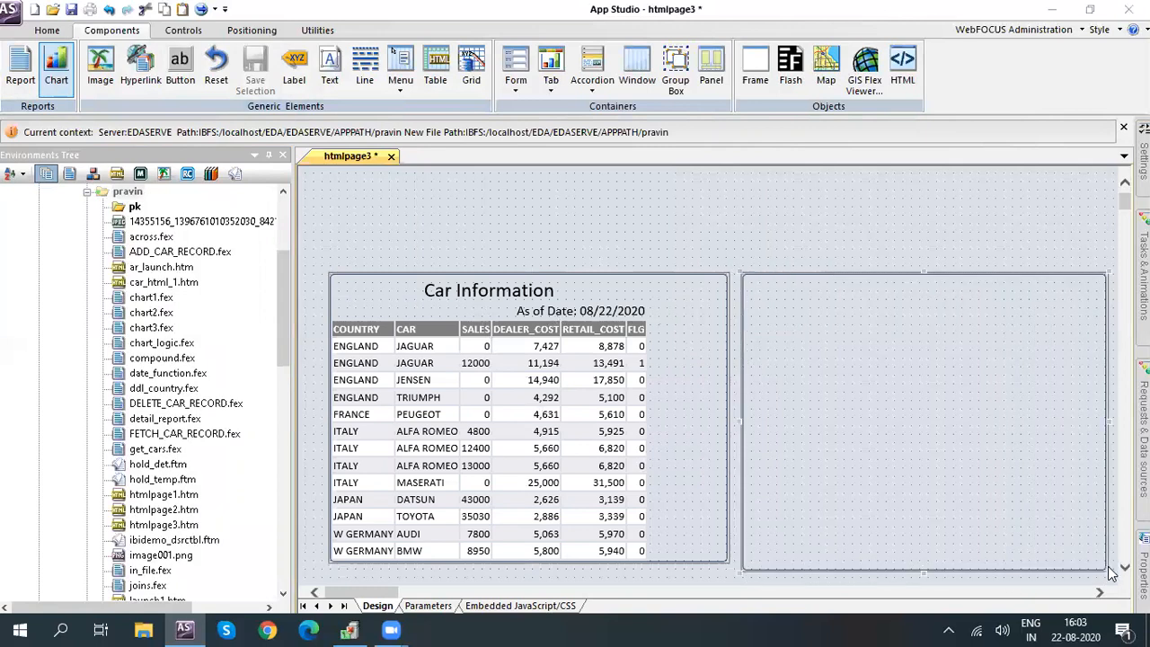
pyautogui.moveTo(1105, 421); pyautogui.dragTo(1122, 422)
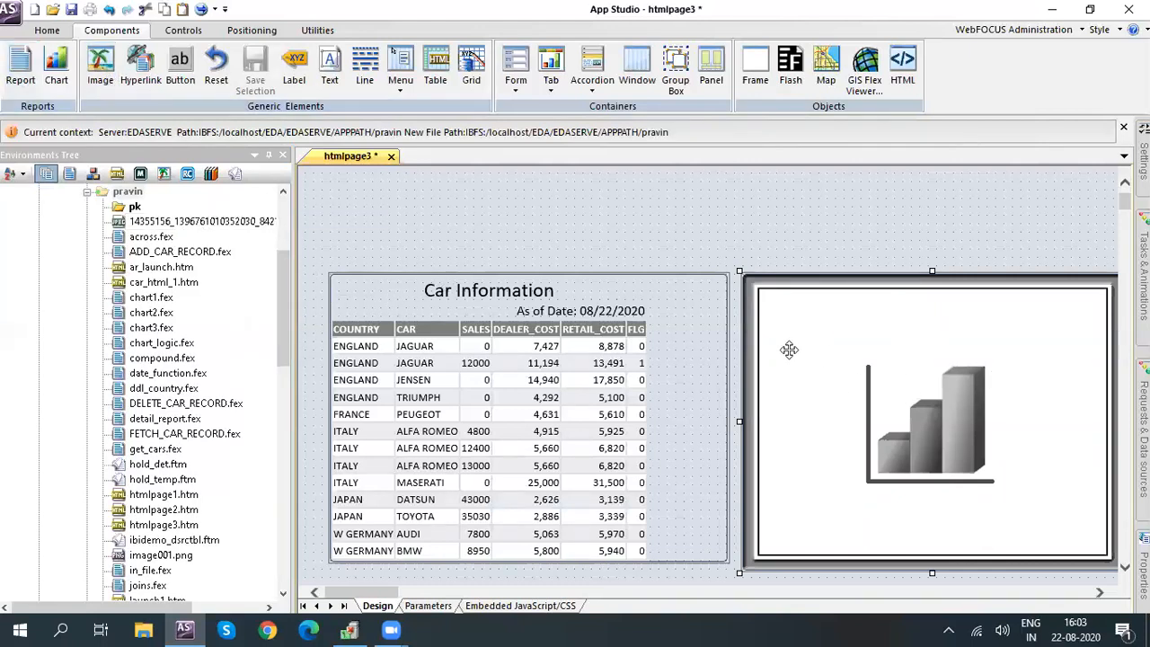
# Make the chart component reference the existing procedure chart2.fex.
pyautogui.rightClick(821, 357)
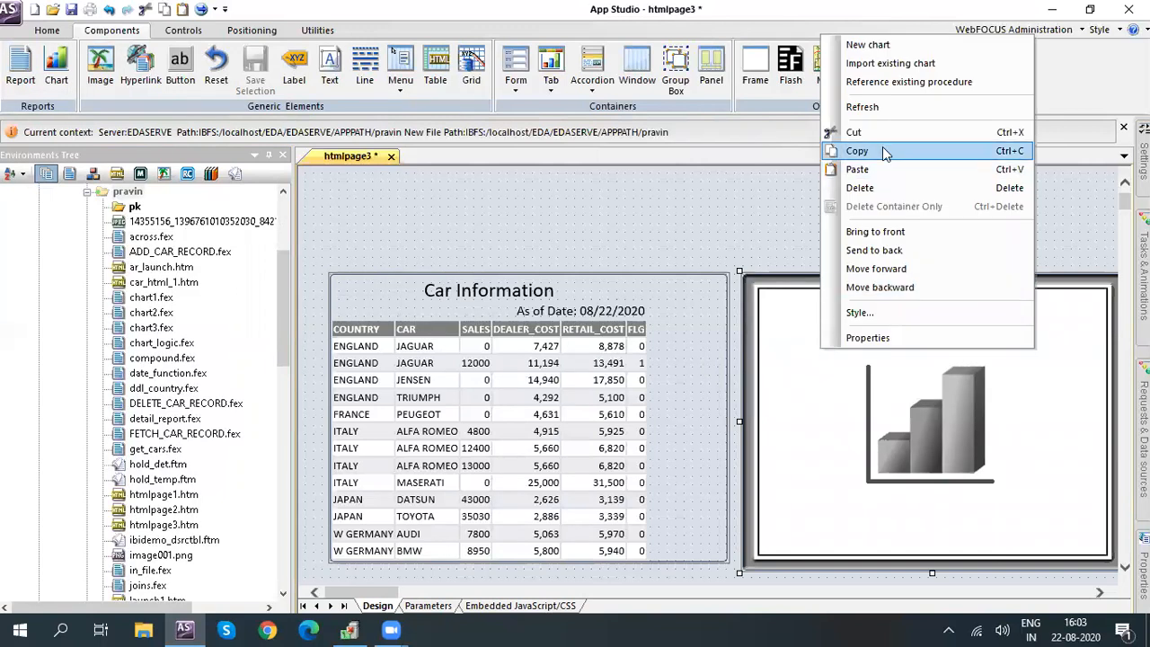
pyautogui.click(916, 83)
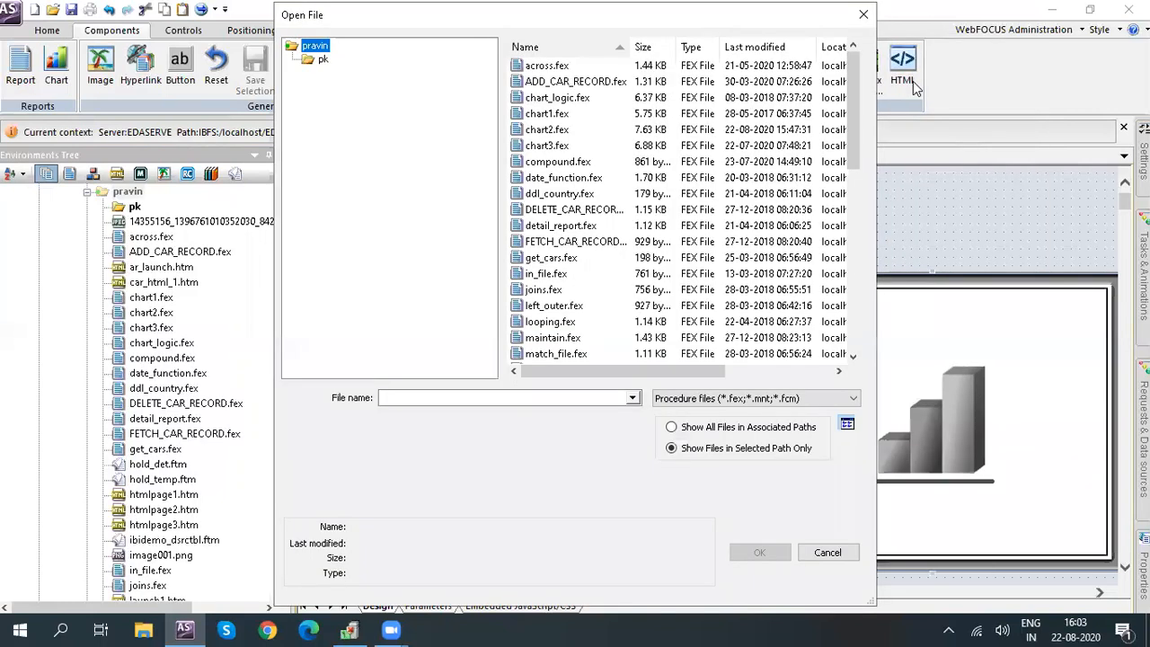
pyautogui.click(544, 130)
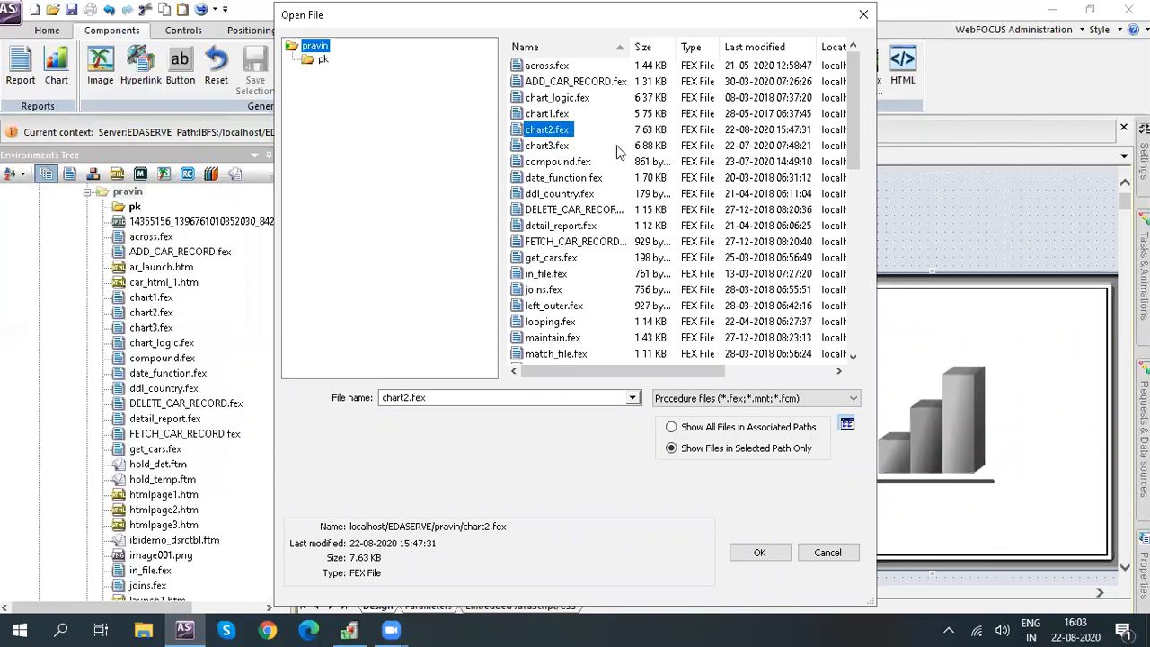
pyautogui.doubleClick(550, 133)
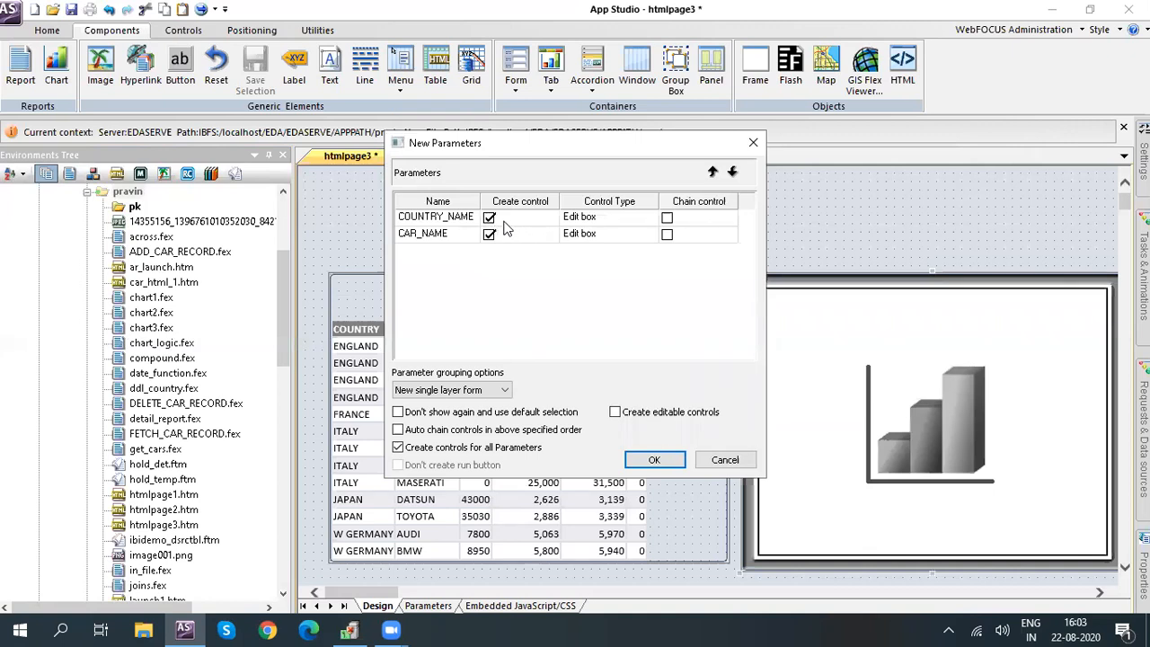
# Exclude the chart's COUNTRY_NAME and CAR_NAME parameters from control creation and accept the settings.
pyautogui.click(489, 219)
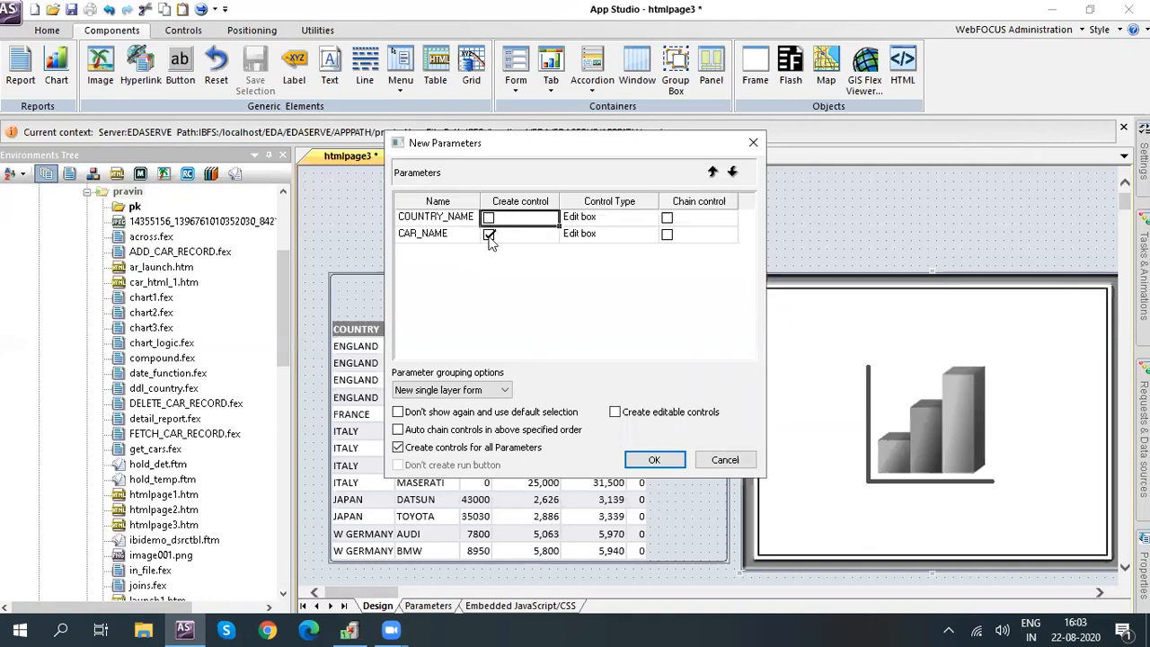
pyautogui.click(490, 235)
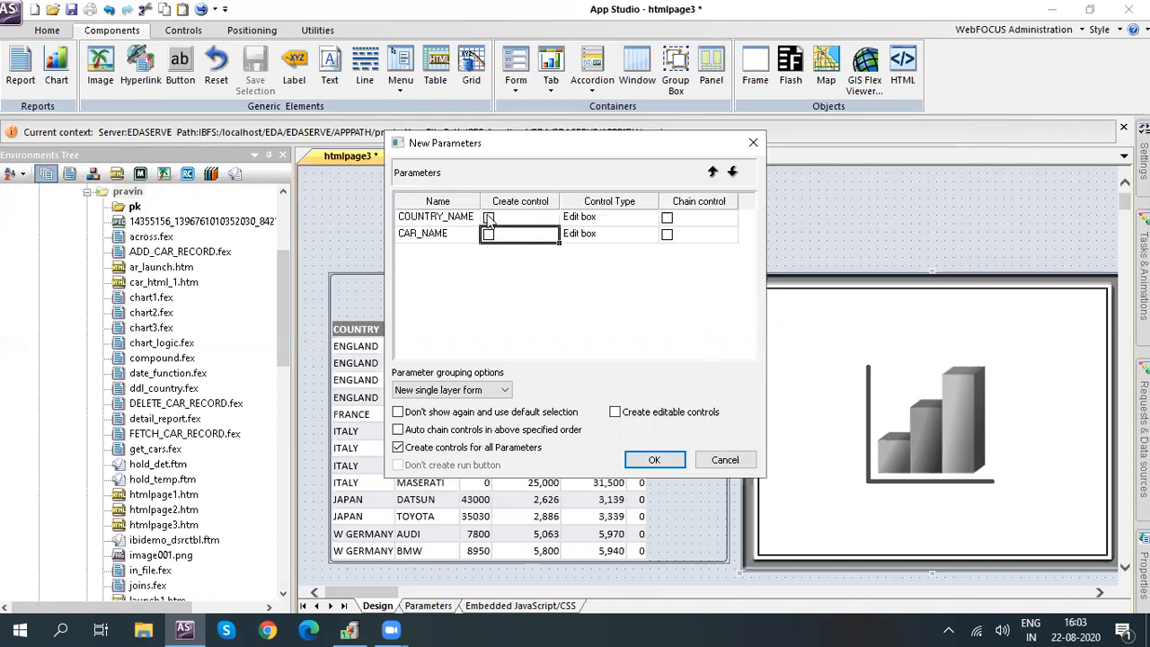
pyautogui.click(654, 456)
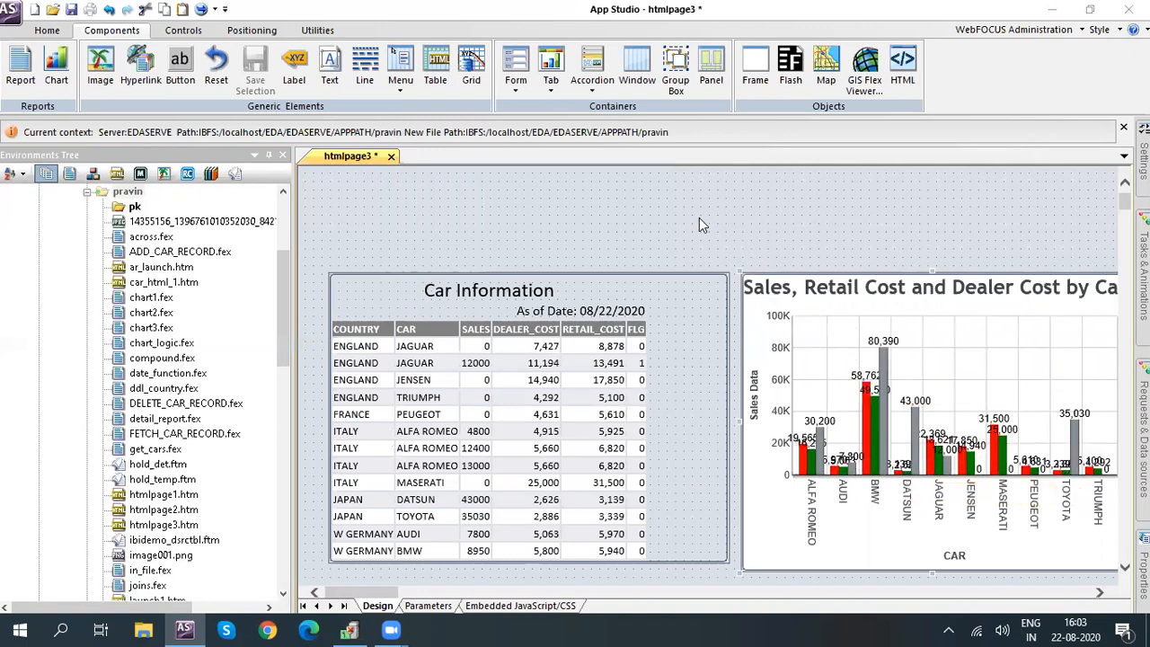
# Shift the report's left edge outward, trim its right edge to fit the table, and widen the chart leftward to meet it.
pyautogui.click(355, 302)
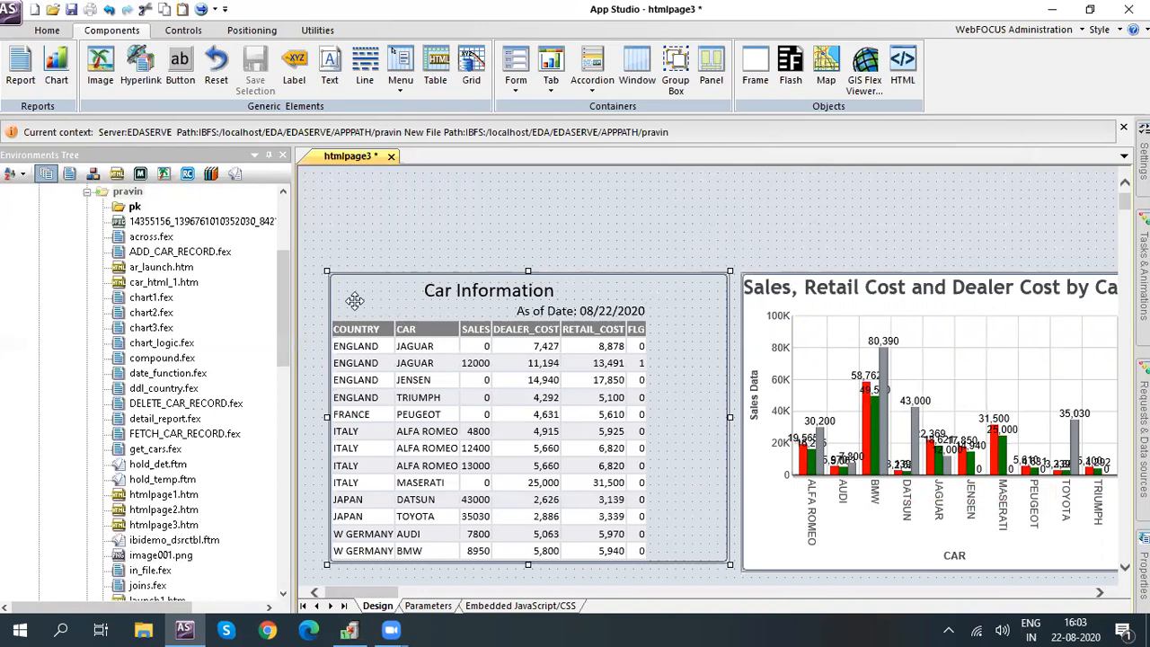
pyautogui.moveTo(328, 414); pyautogui.dragTo(309, 420)
pyautogui.moveTo(729, 418); pyautogui.dragTo(645, 419)
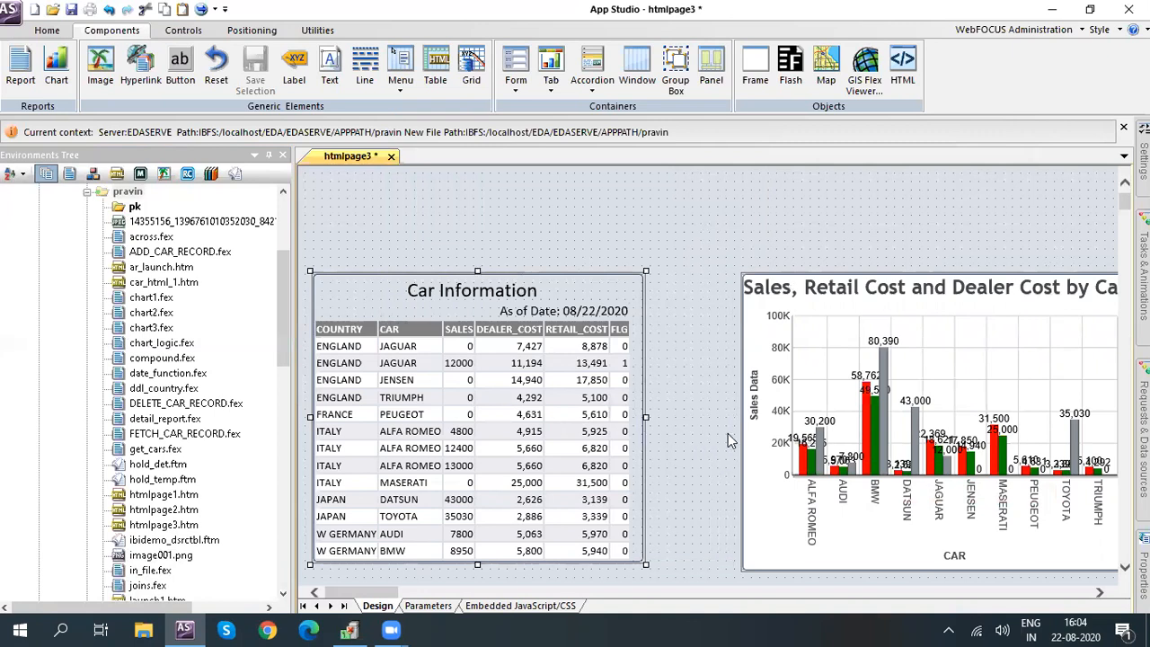
pyautogui.moveTo(744, 417); pyautogui.dragTo(655, 430)
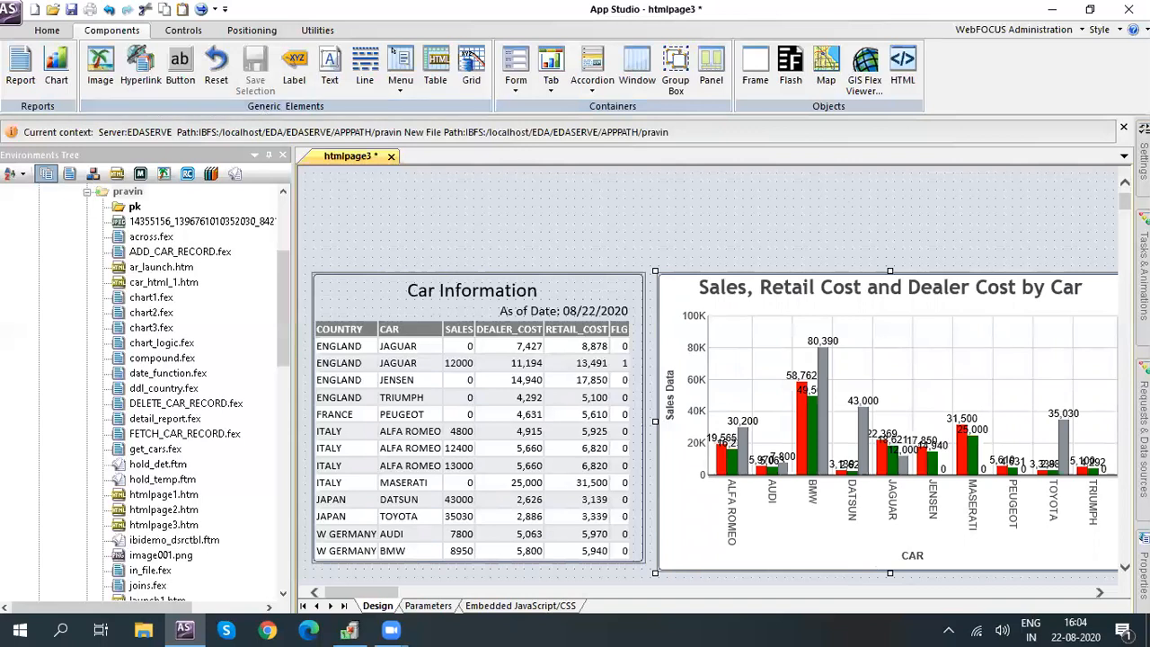
# Run the page to check the report and chart layout, scroll the report sideways, and close the preview.
pyautogui.click(1143, 270)
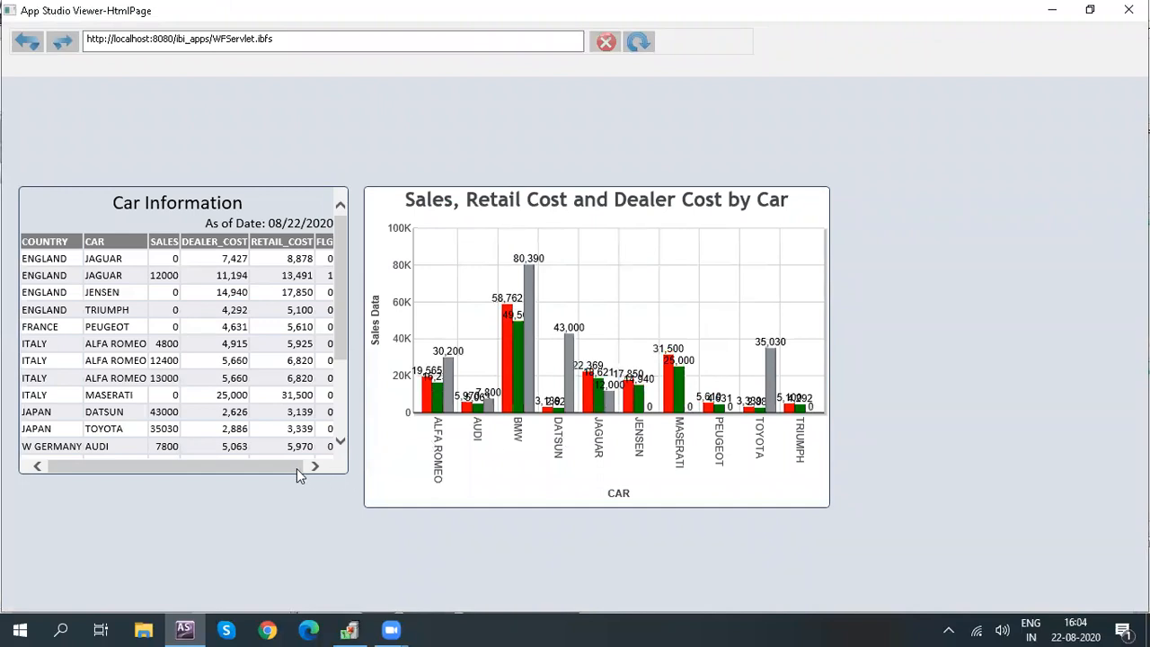
pyautogui.moveTo(286, 465); pyautogui.dragTo(302, 464)
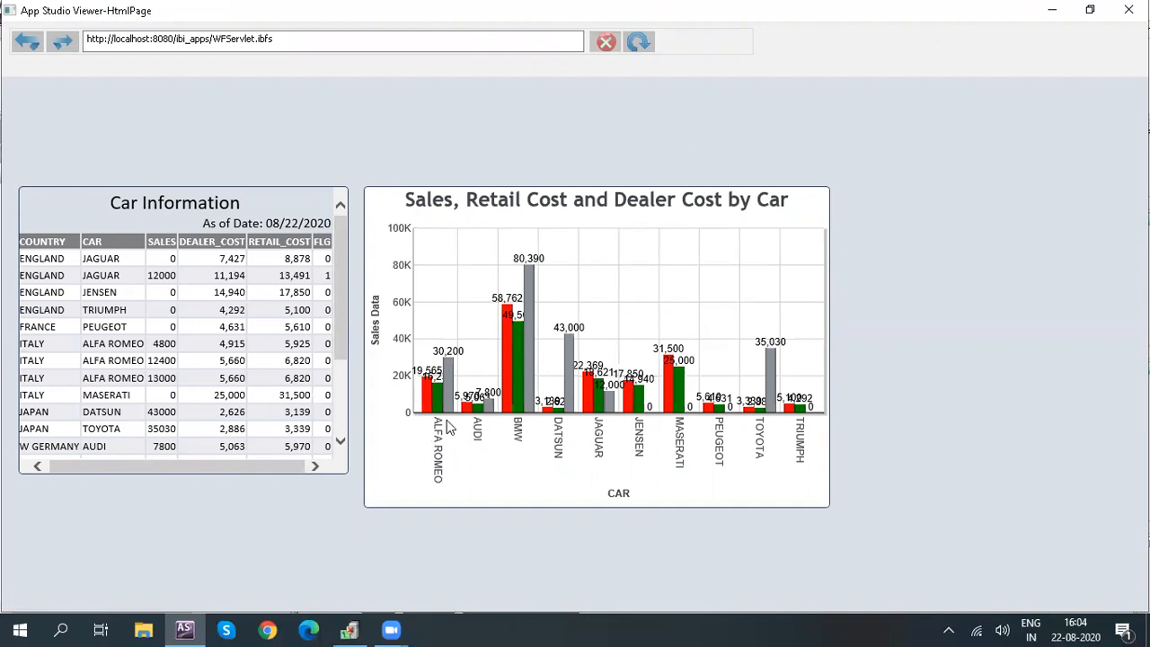
pyautogui.click(1128, 10)
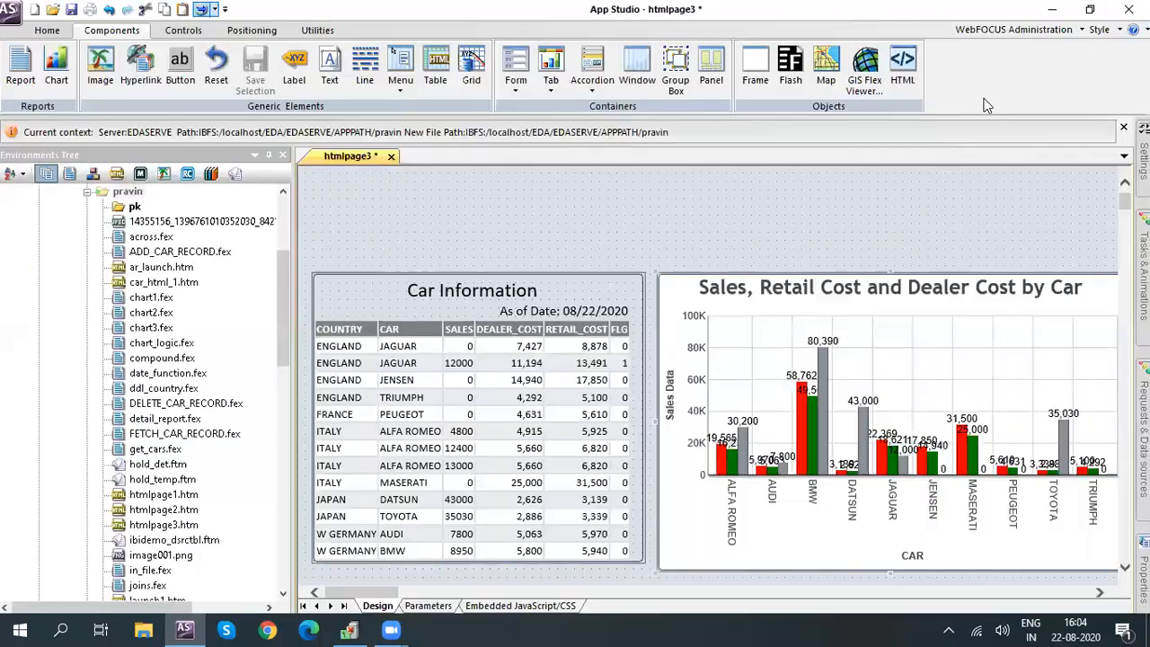
# Move the chart's left edge slightly inward, widen the report to fit its columns, and run the page again.
pyautogui.moveTo(658, 423)
pyautogui.mouseDown()
pyautogui.moveTo(675, 422)
pyautogui.moveTo(662, 418)
pyautogui.mouseUp()
pyautogui.click(643, 476)
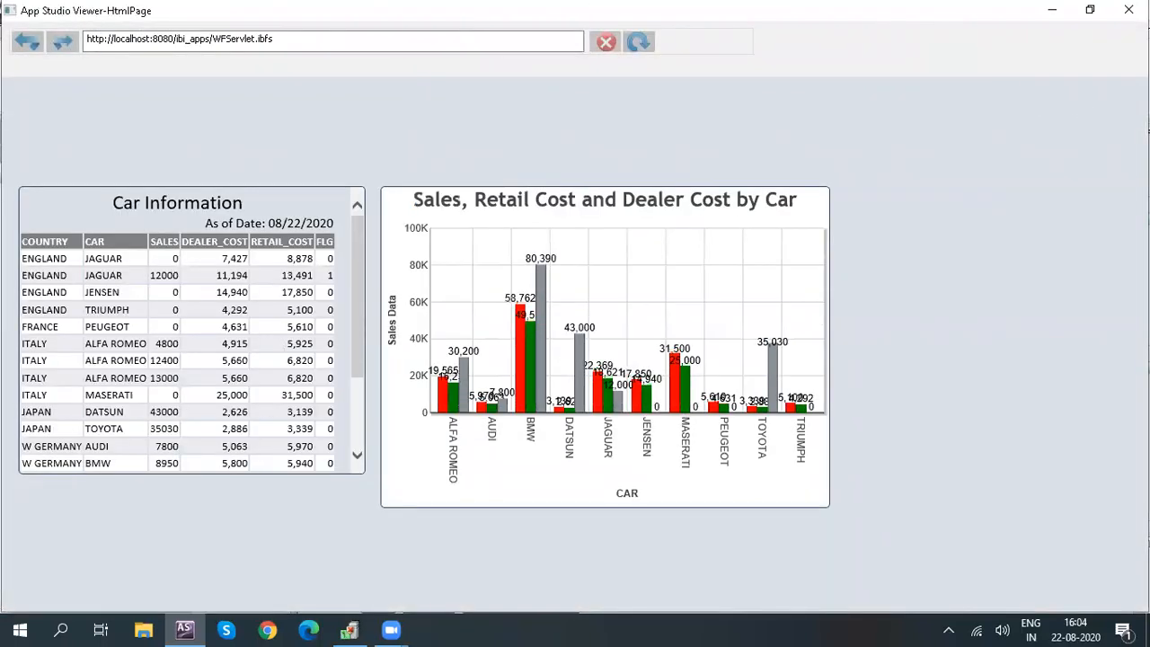
# Close the page preview and draw a button on the canvas above the right part of the chart.
pyautogui.click(1128, 10)
pyautogui.click(578, 206)
pyautogui.click(1144, 269)
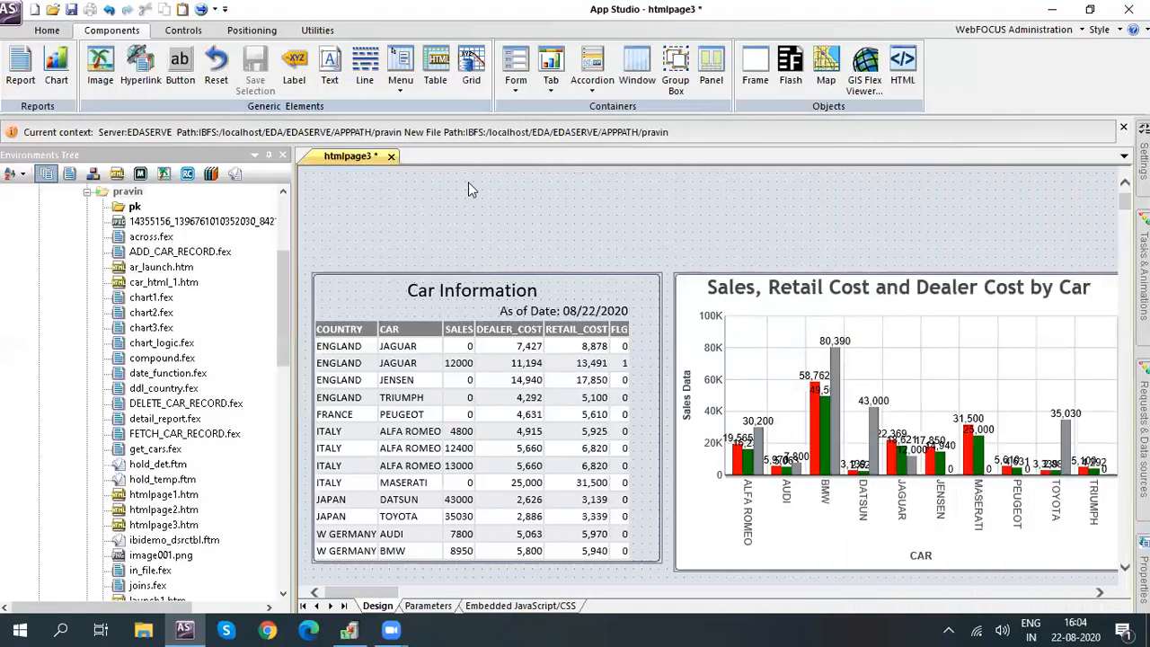
pyautogui.click(180, 65)
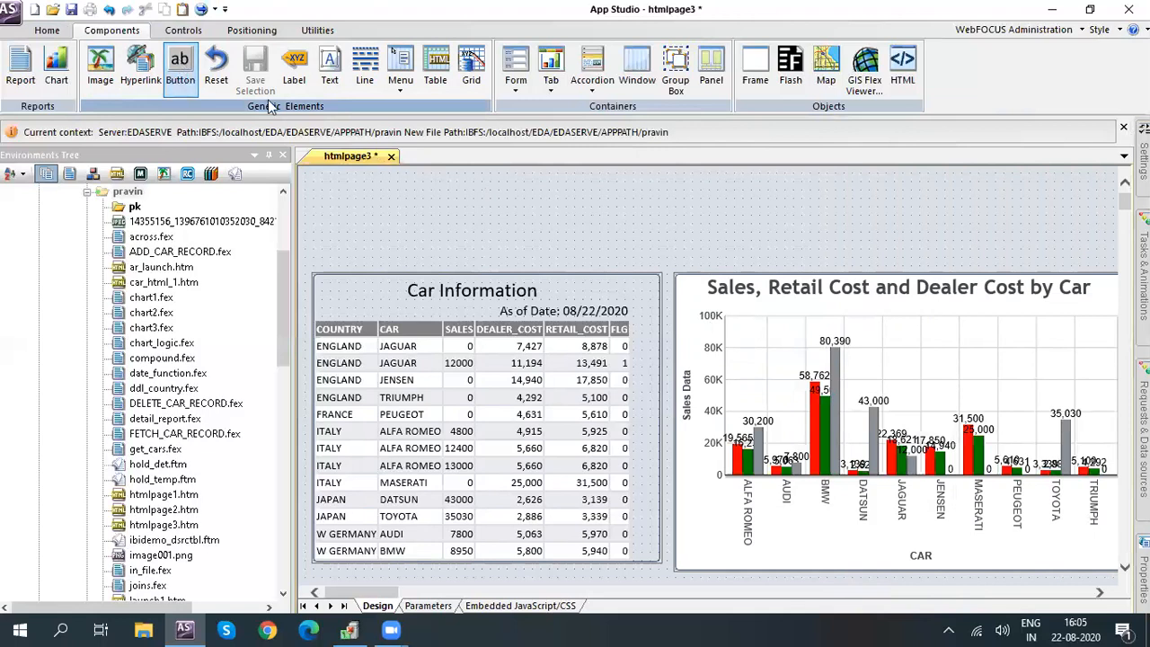
pyautogui.moveTo(984, 183); pyautogui.dragTo(1091, 219)
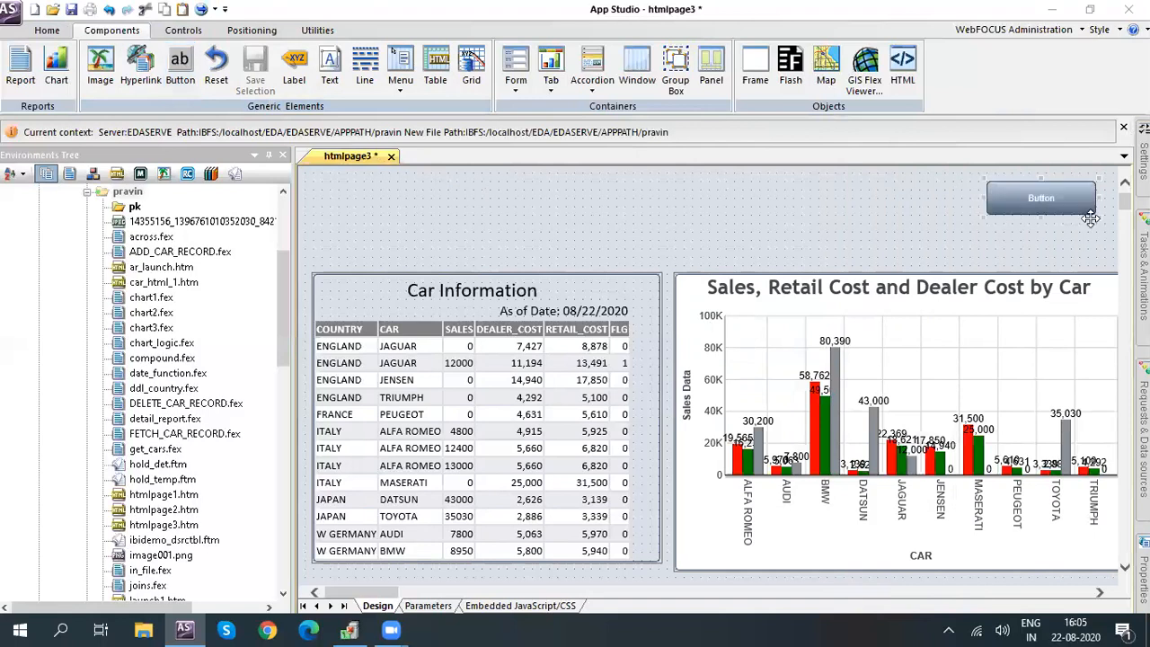
# Set the new button's Value property to "Run Report".
pyautogui.click(1045, 196)
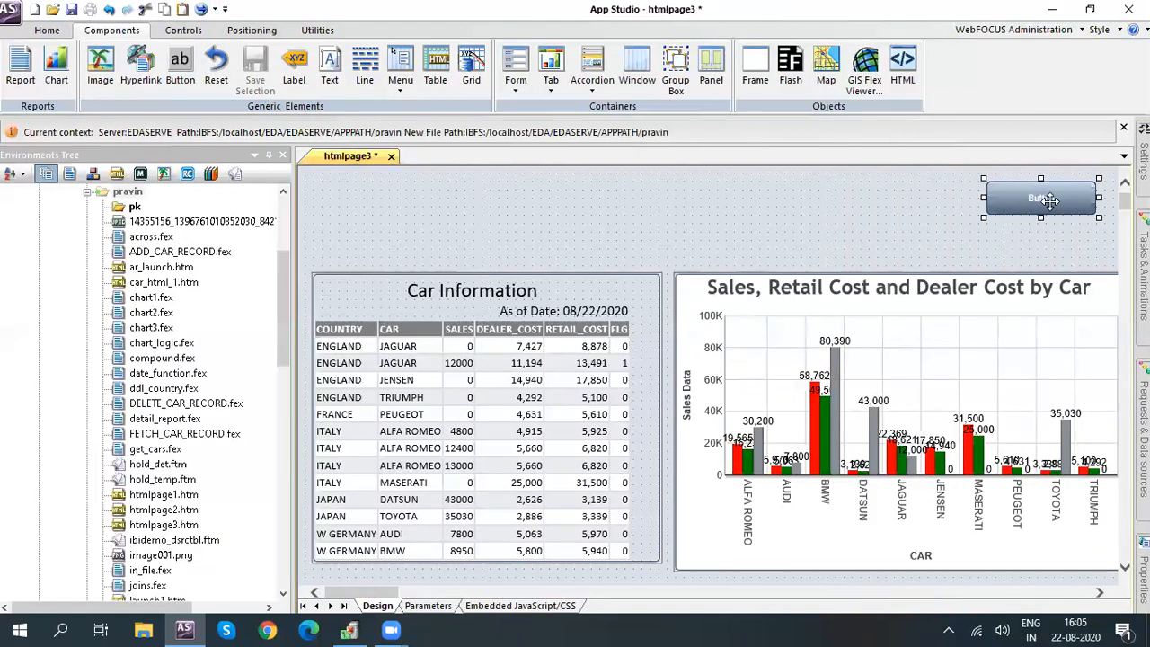
pyautogui.doubleClick(1067, 201)
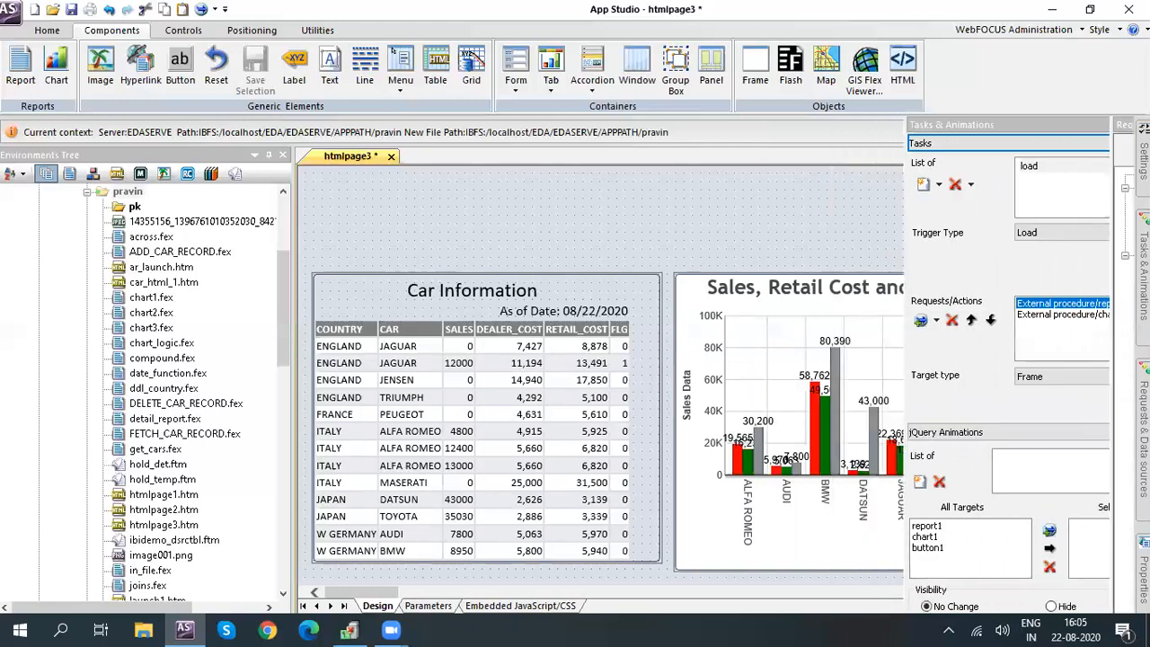
pyautogui.click(1144, 575)
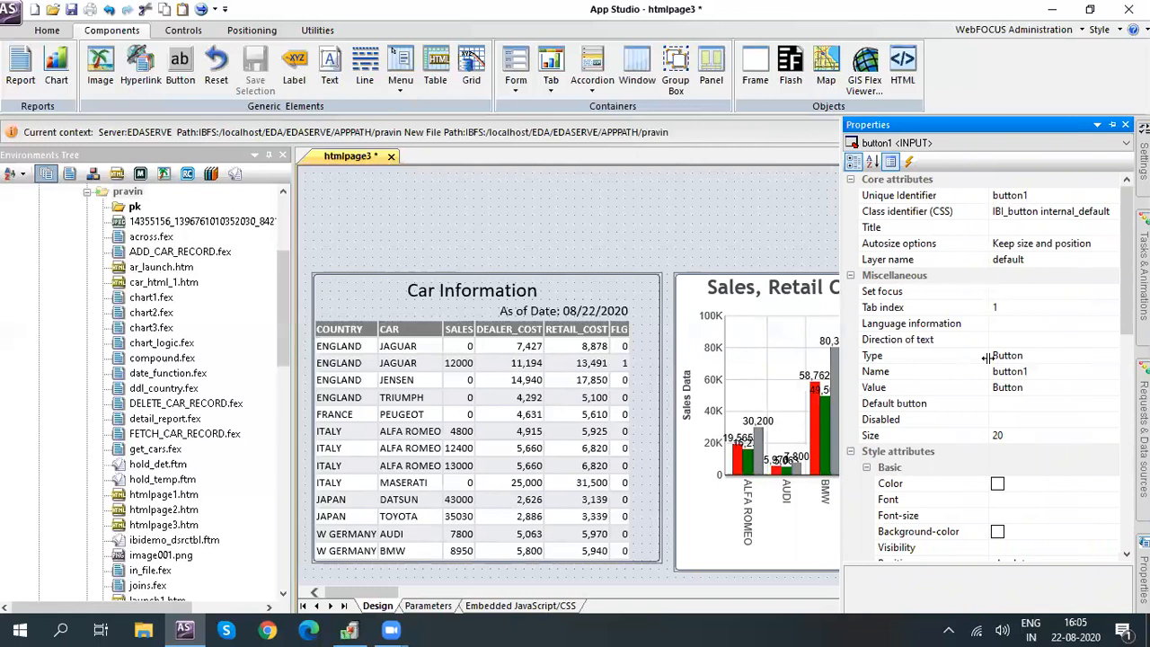
pyautogui.click(1034, 372)
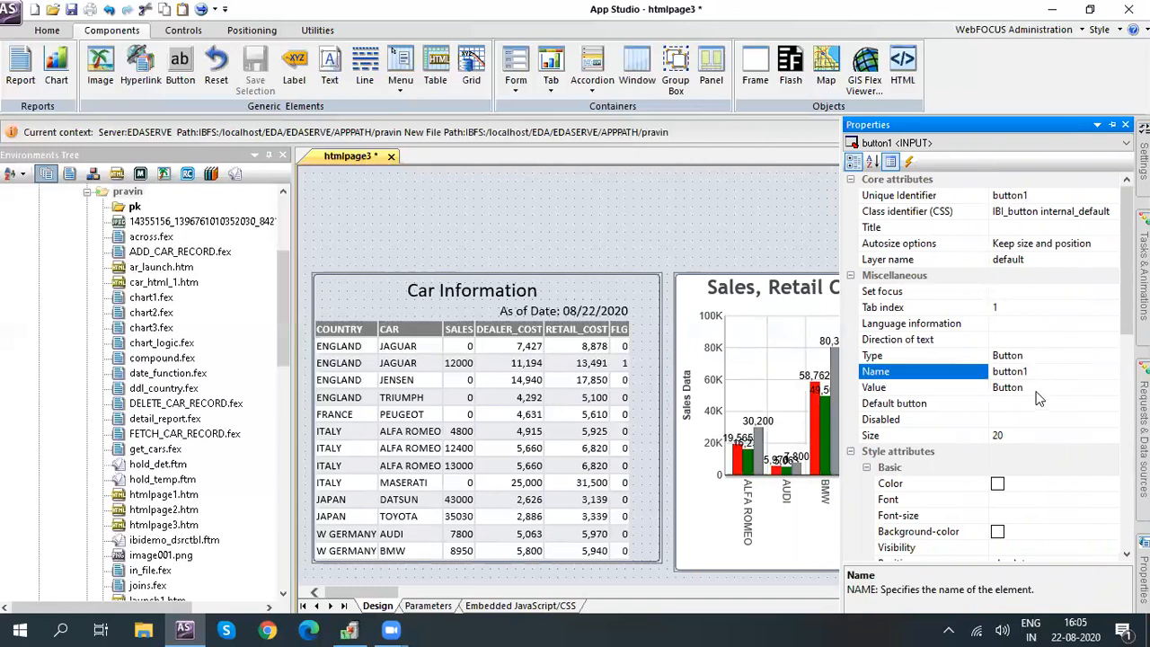
pyautogui.click(1033, 387)
pyautogui.moveTo(1033, 389); pyautogui.dragTo(991, 389)
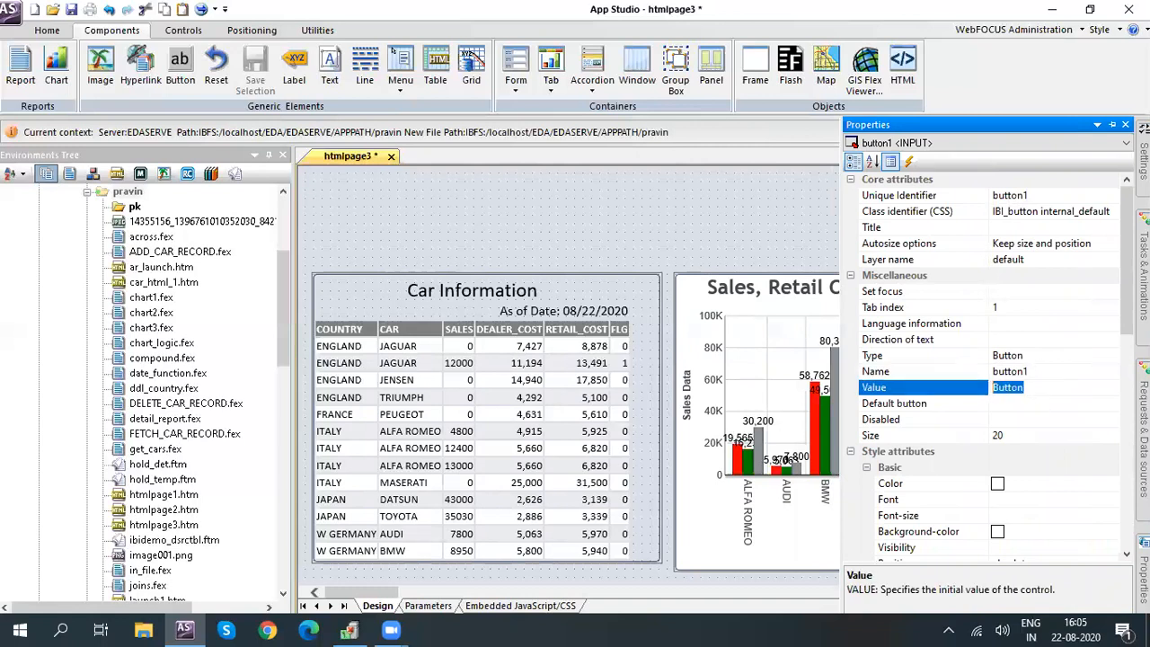
pyautogui.moveTo(1144, 440)
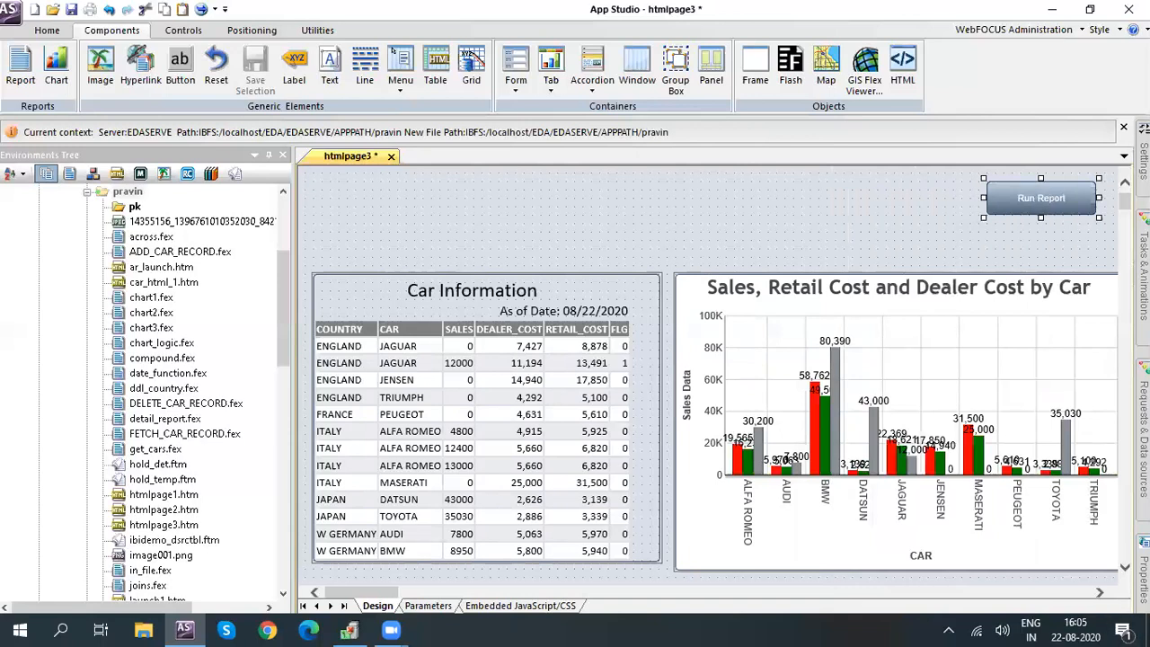
pyautogui.click(1144, 577)
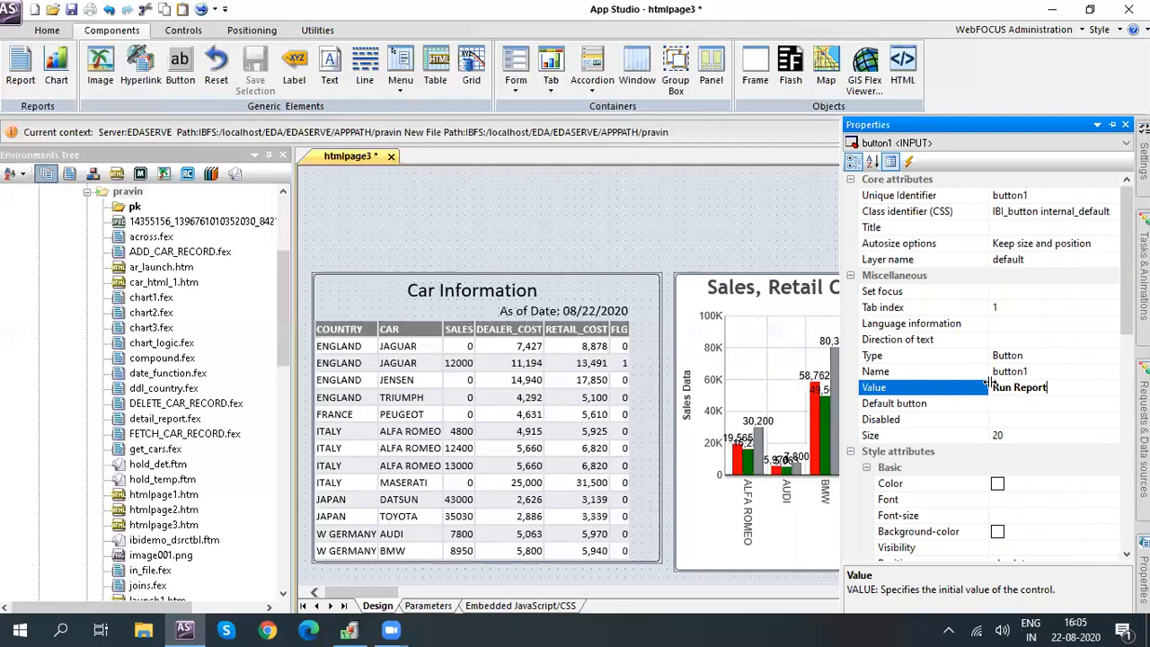
pyautogui.click(751, 210)
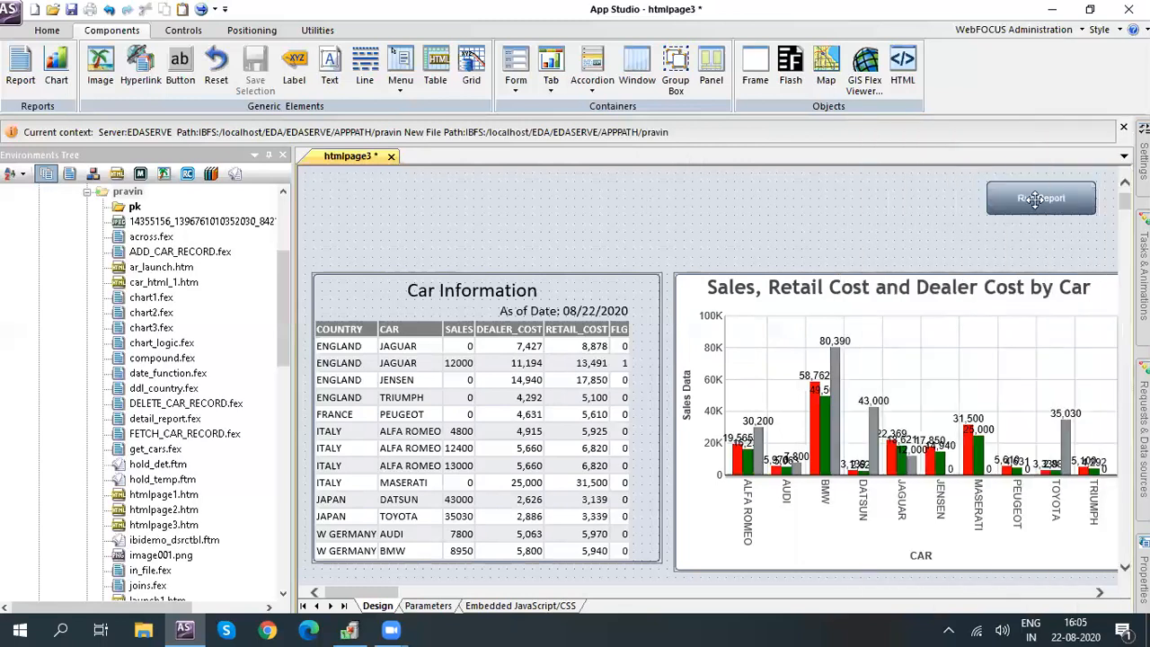
# Run the page, try the Run Report button, and close the preview.
pyautogui.click(202, 9)
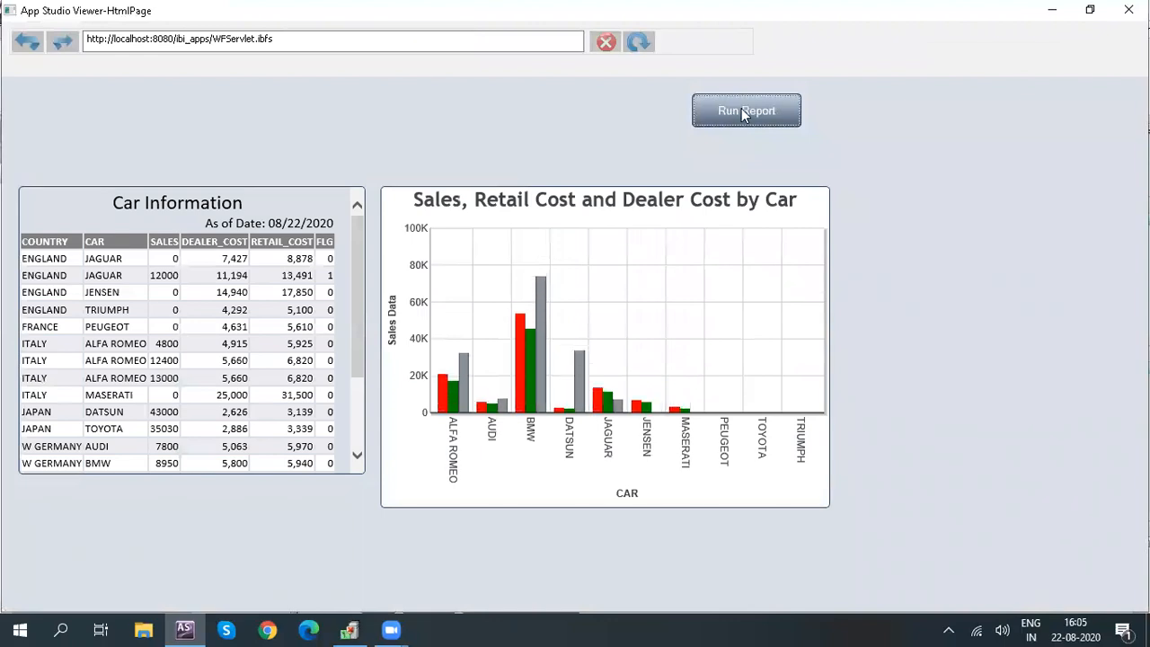
pyautogui.click(743, 115)
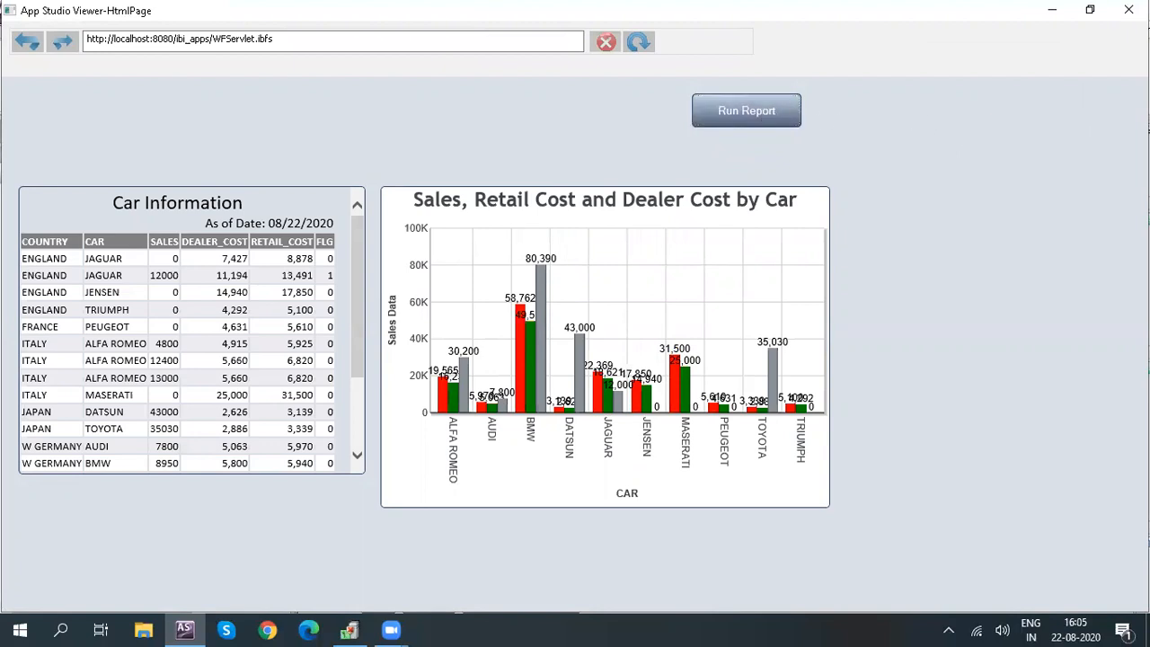
pyautogui.click(1129, 10)
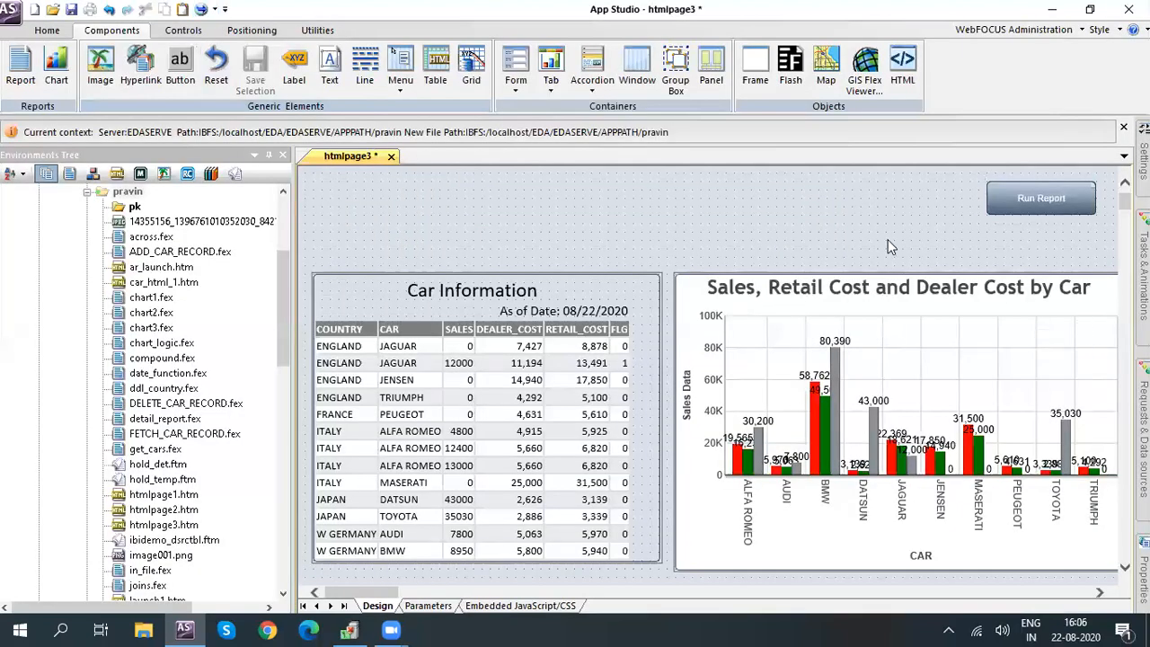
# Open the page's tasks in the expanded Tasks window and examine the load task's report and chart requests.
pyautogui.click(1029, 200)
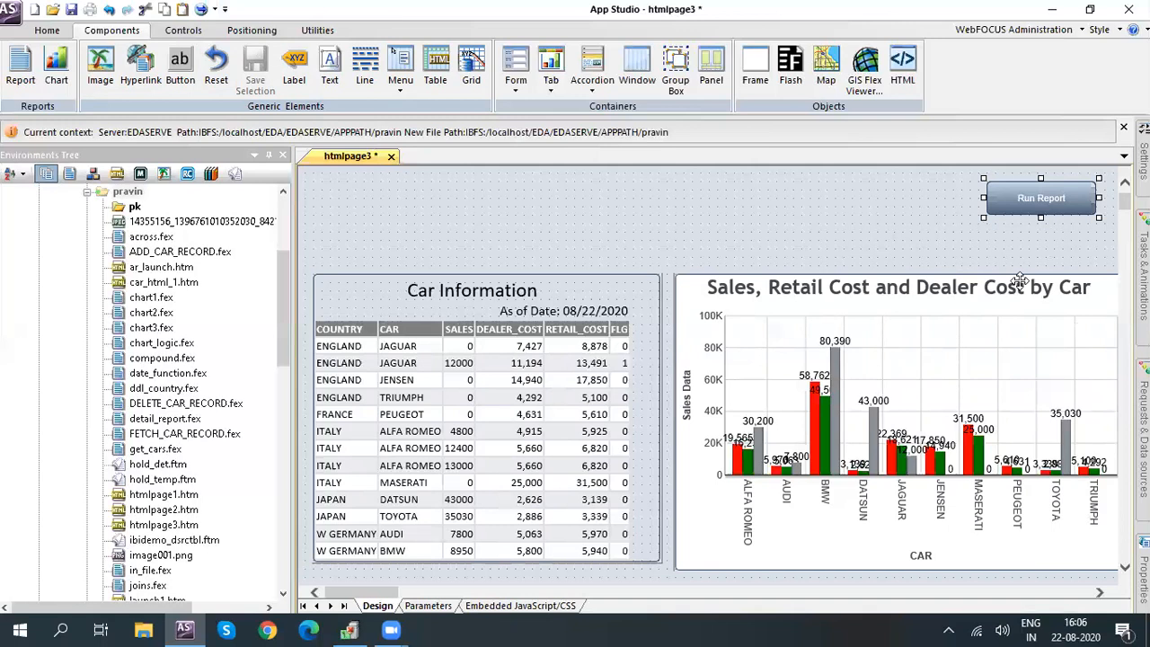
pyautogui.click(1144, 440)
pyautogui.click(1144, 276)
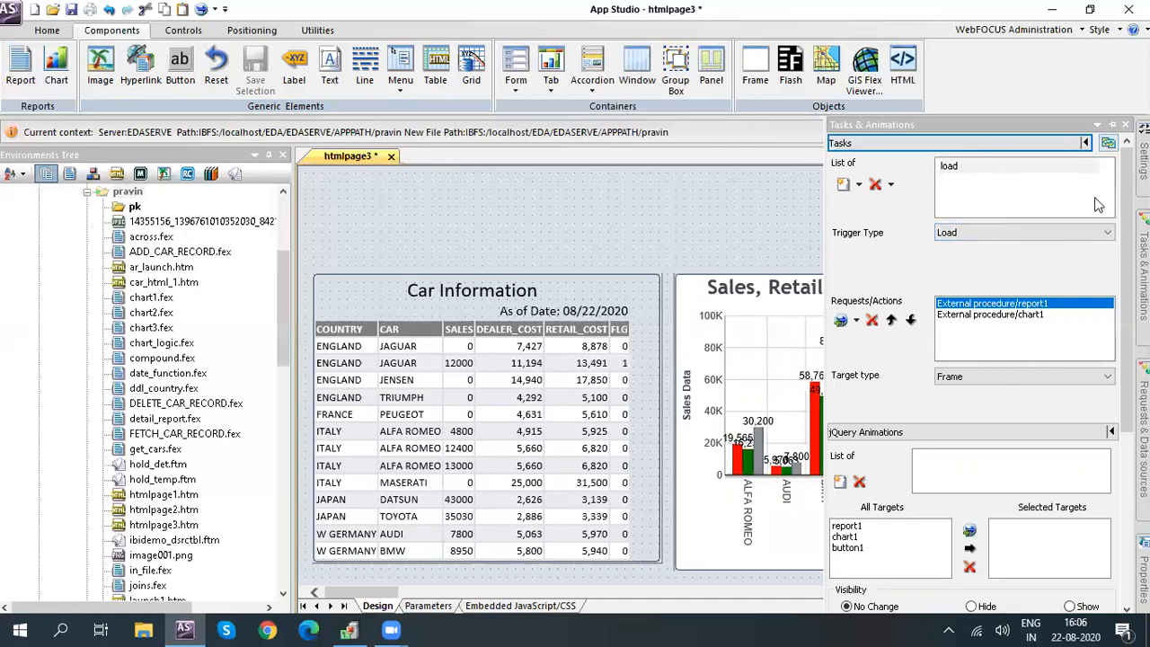
pyautogui.click(1107, 144)
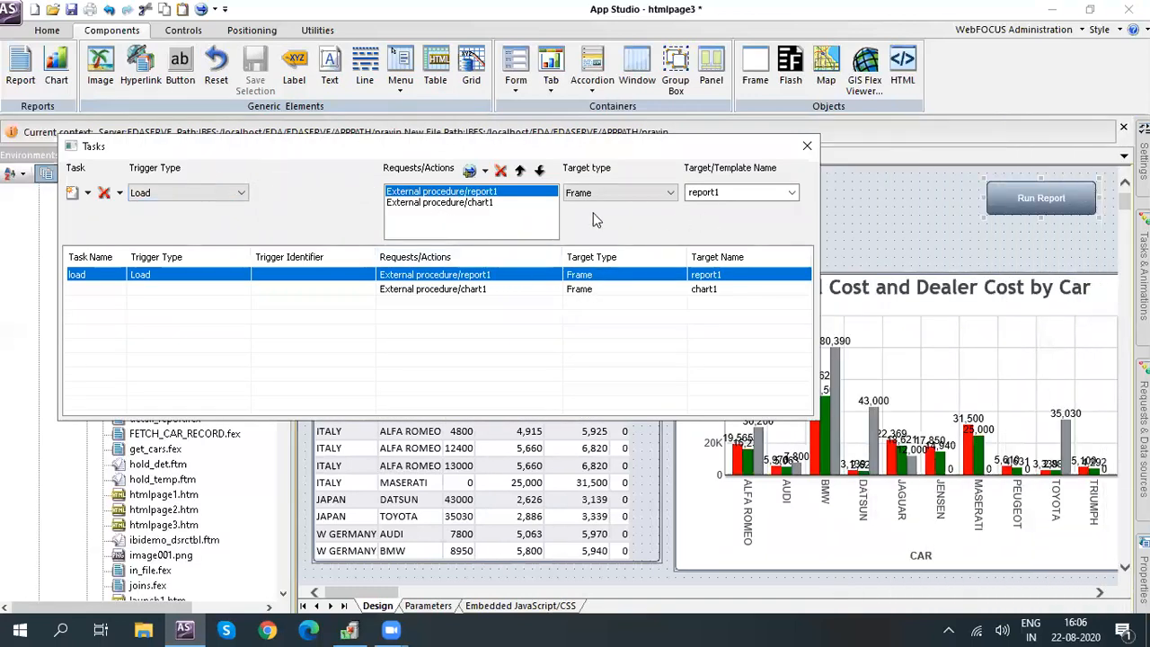
pyautogui.click(412, 290)
pyautogui.click(429, 275)
pyautogui.click(424, 290)
pyautogui.click(415, 277)
pyautogui.click(420, 289)
pyautogui.click(450, 274)
# Create a new task with the Click trigger type and button1 as its trigger identifier.
pyautogui.click(87, 194)
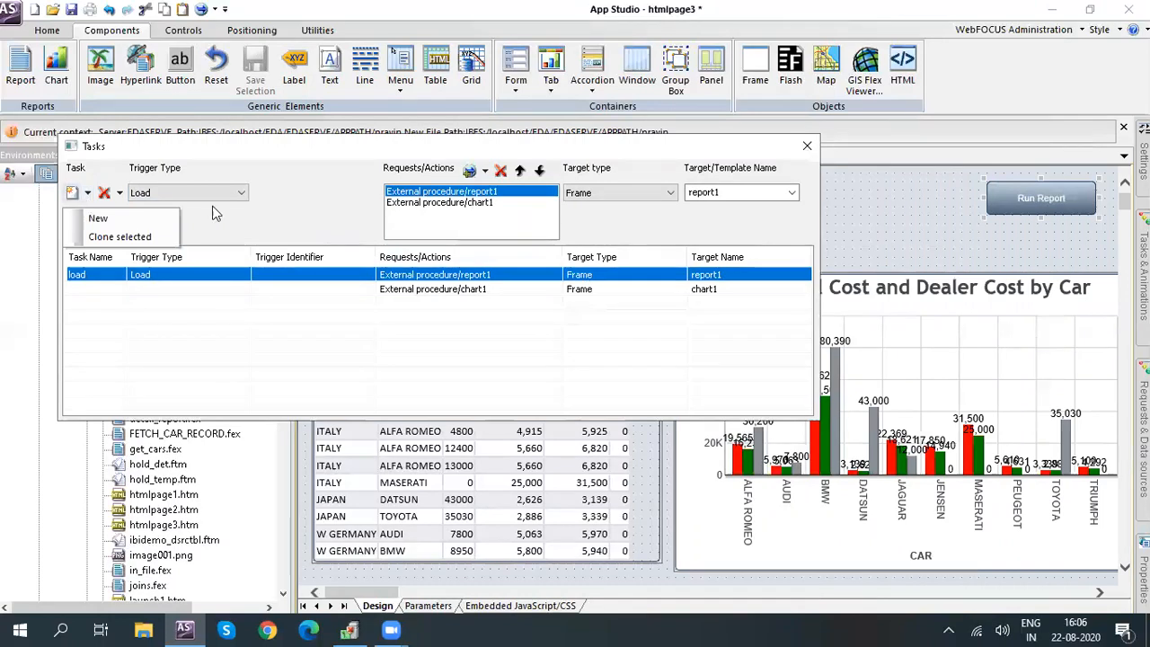
pyautogui.click(298, 200)
pyautogui.click(88, 195)
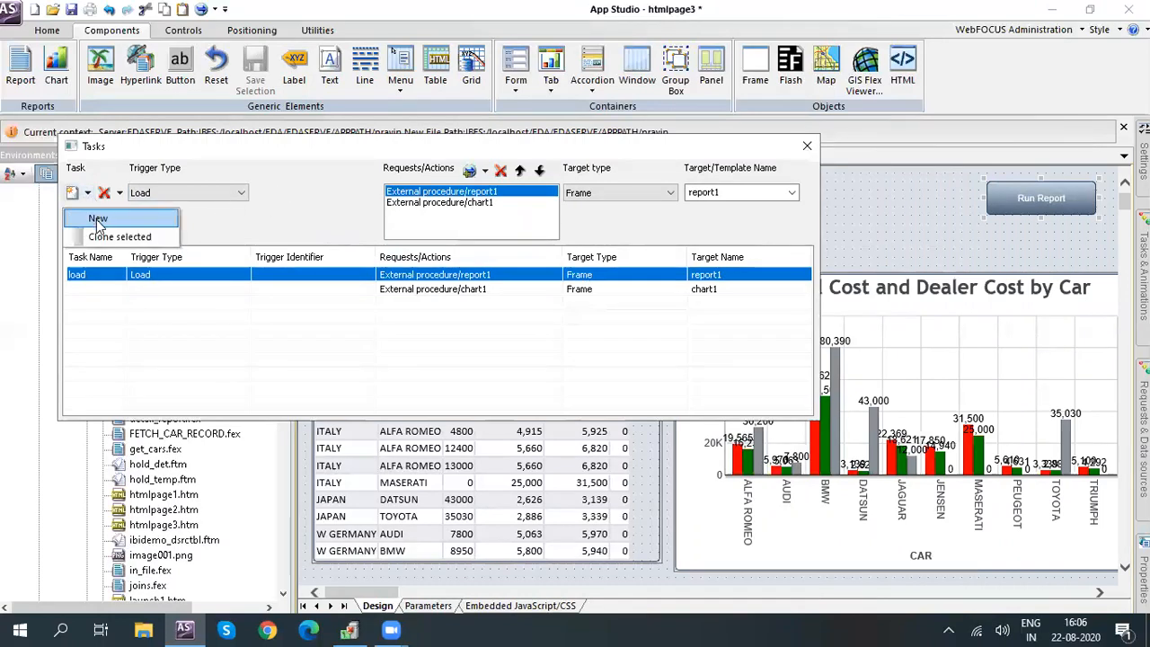
pyautogui.click(96, 219)
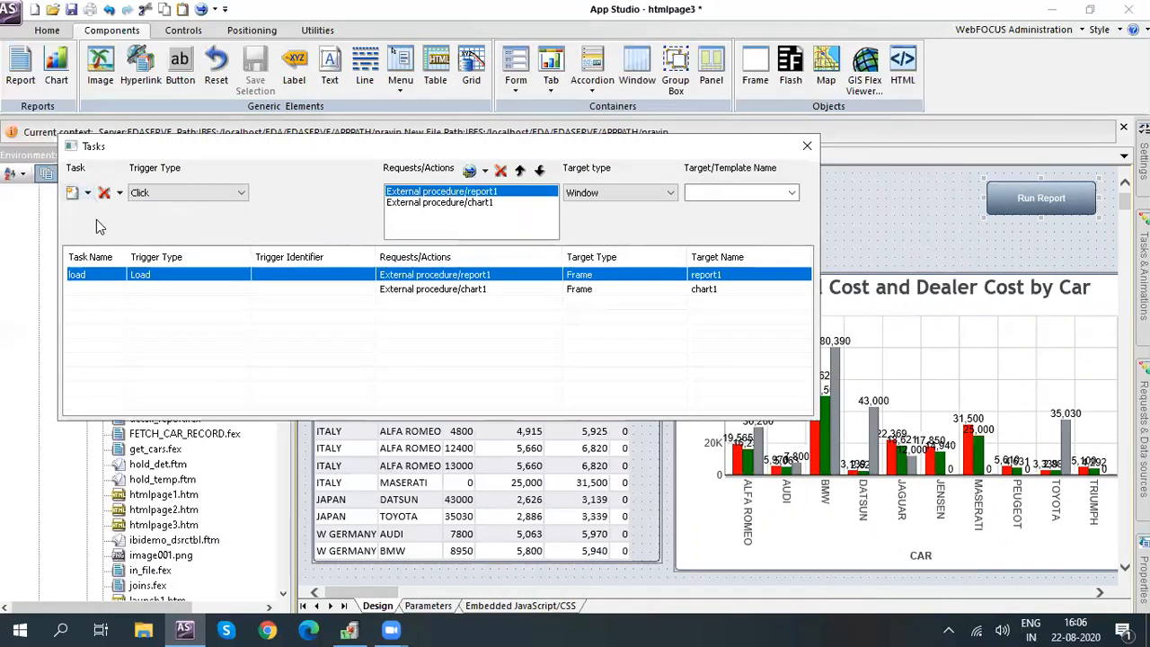
pyautogui.click(241, 194)
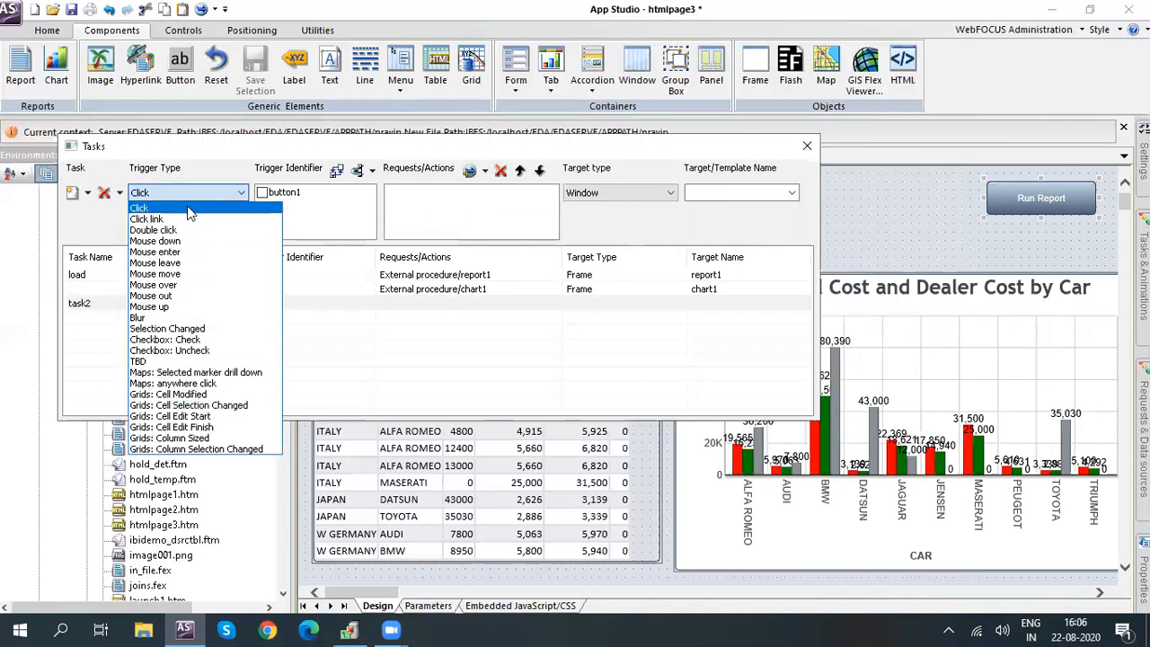
pyautogui.click(204, 182)
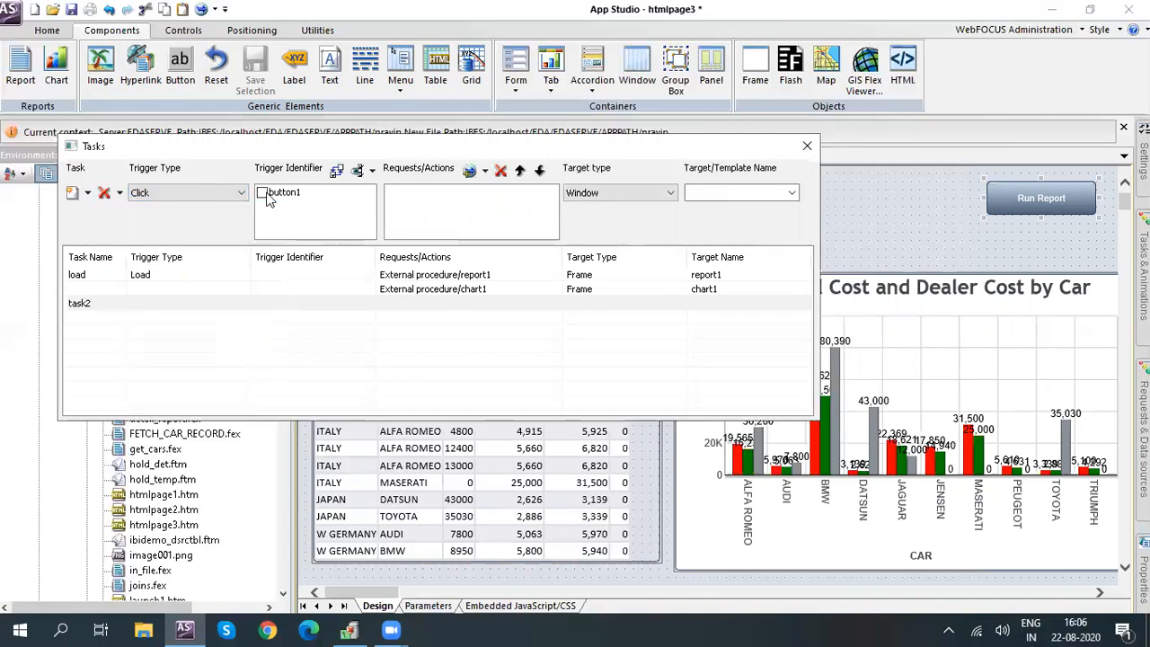
pyautogui.click(261, 193)
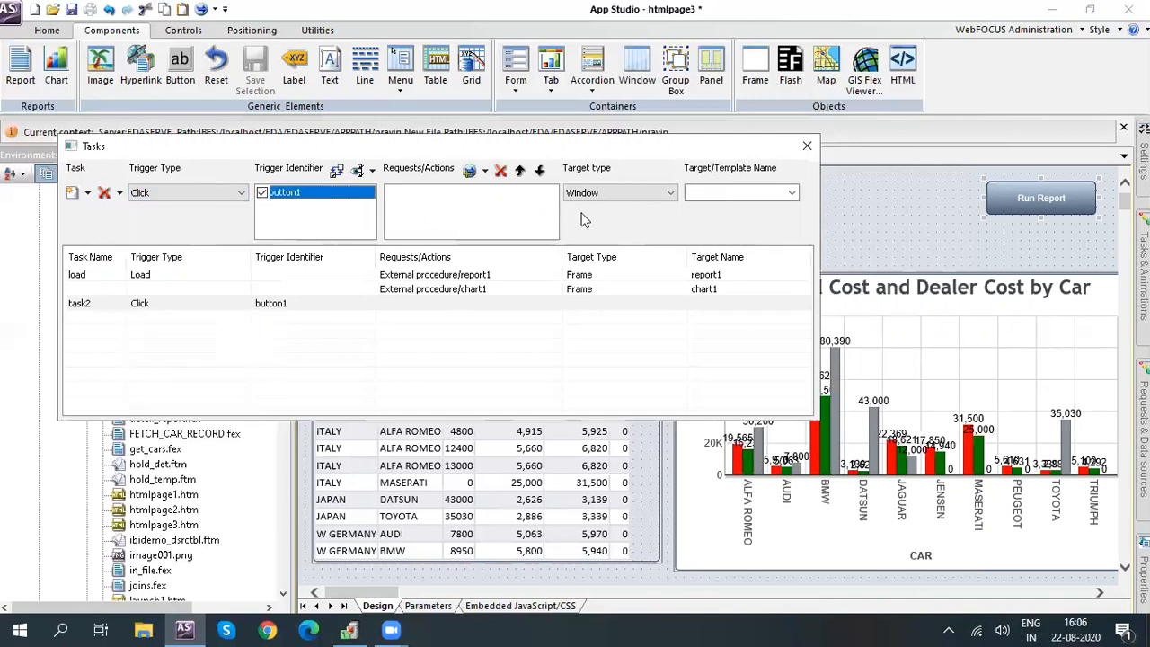
# Add a Run Request action for report1 to the button task, with Frame target type and report1 as target name.
pyautogui.click(484, 170)
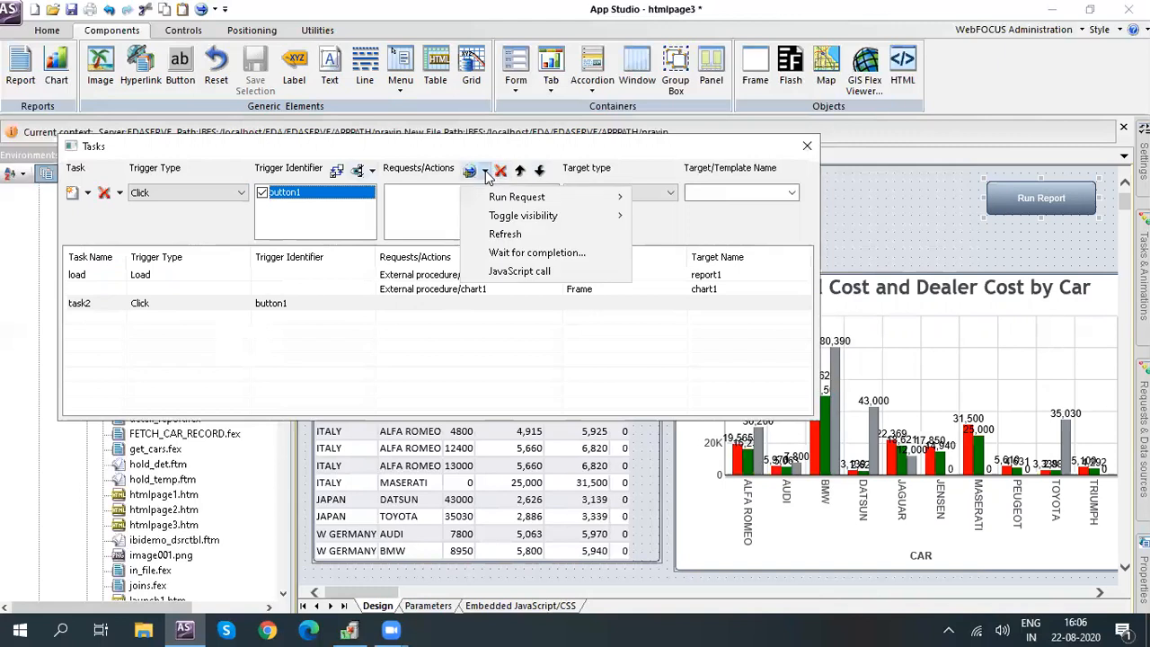
pyautogui.moveTo(502, 195)
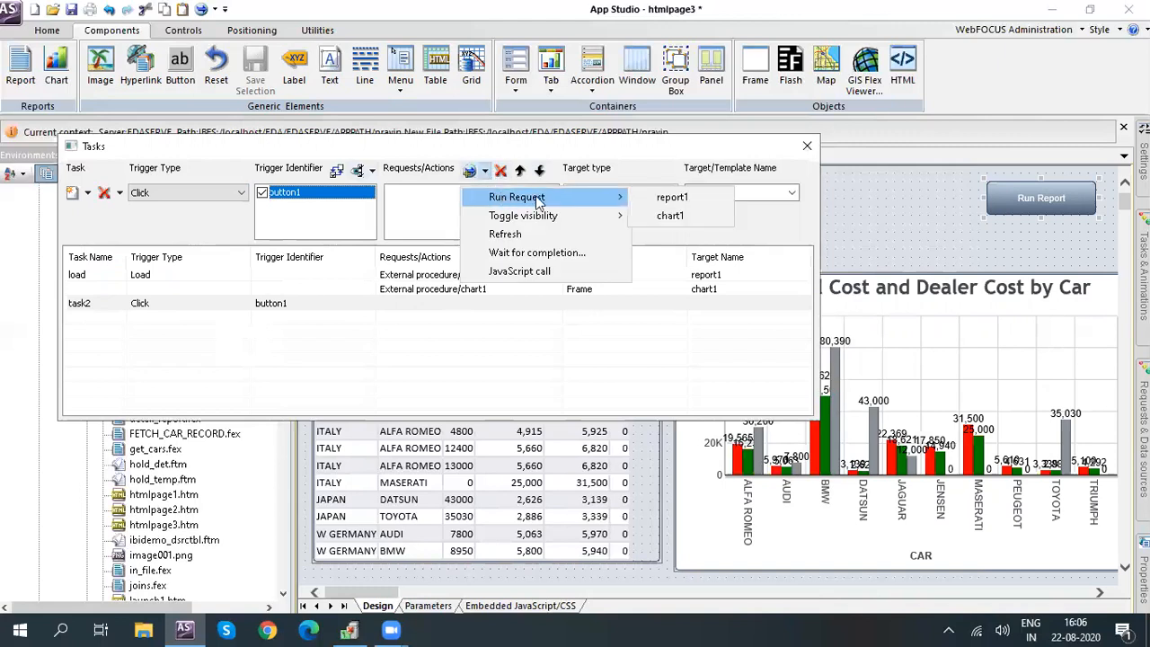
pyautogui.click(660, 197)
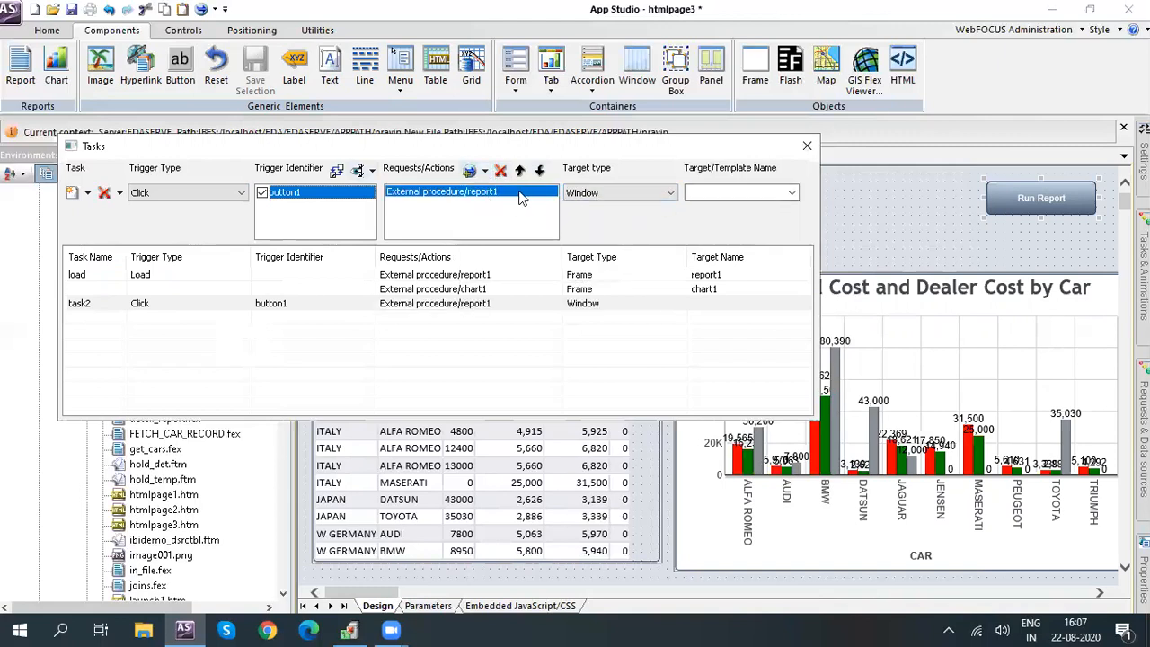
pyautogui.click(670, 194)
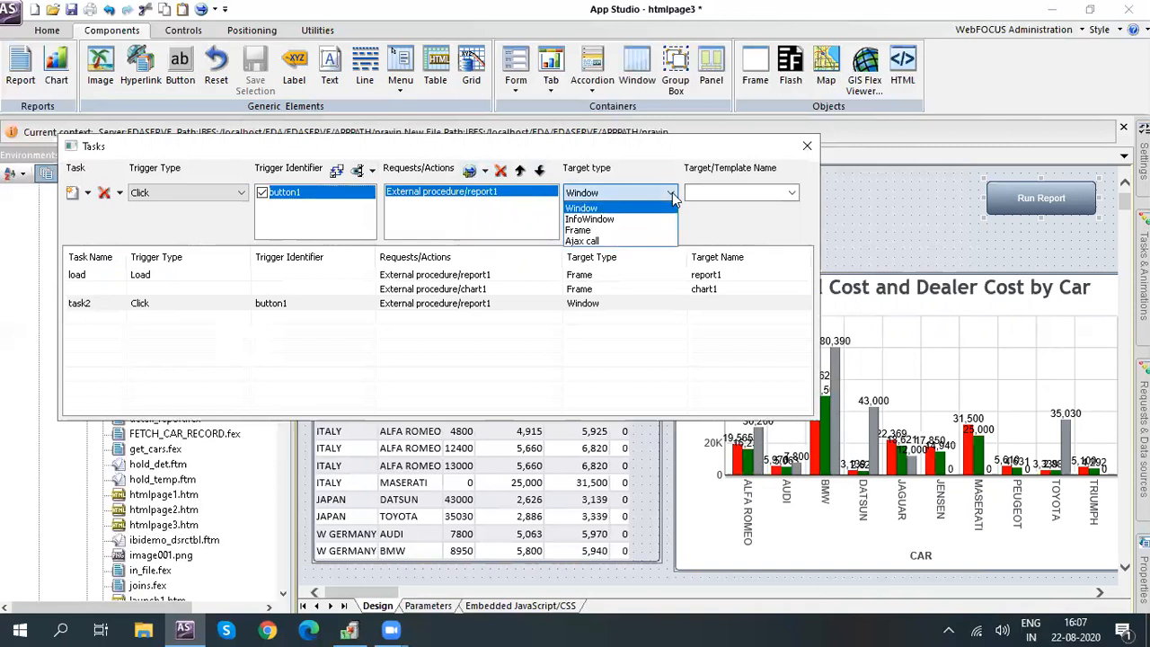
pyautogui.click(579, 232)
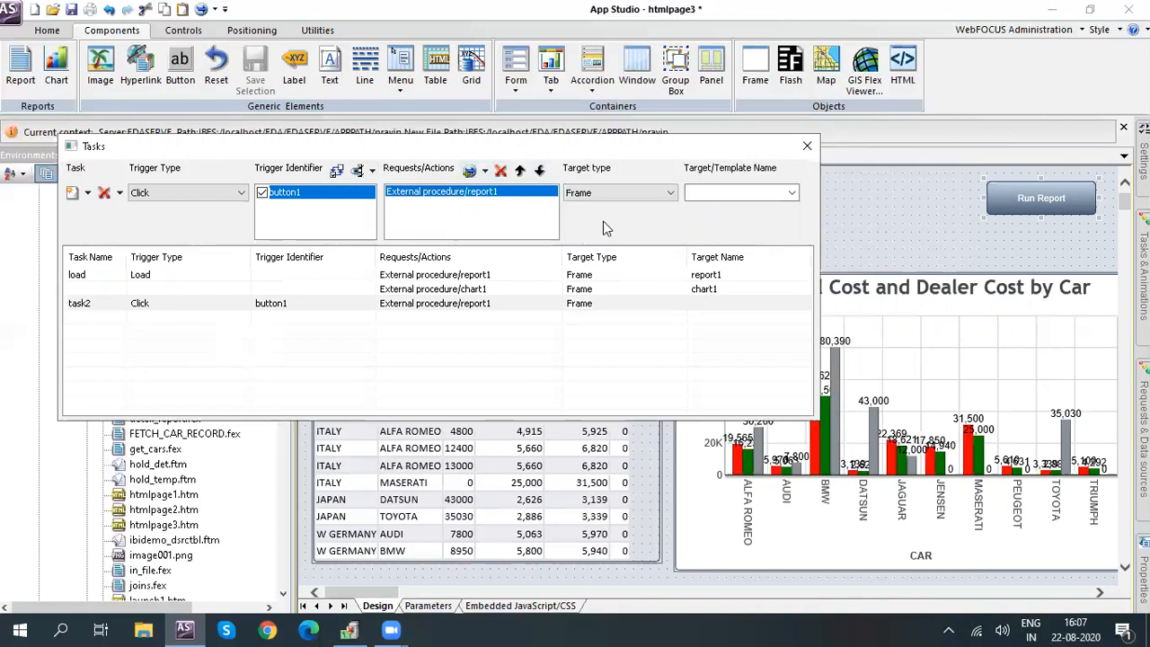
pyautogui.click(792, 193)
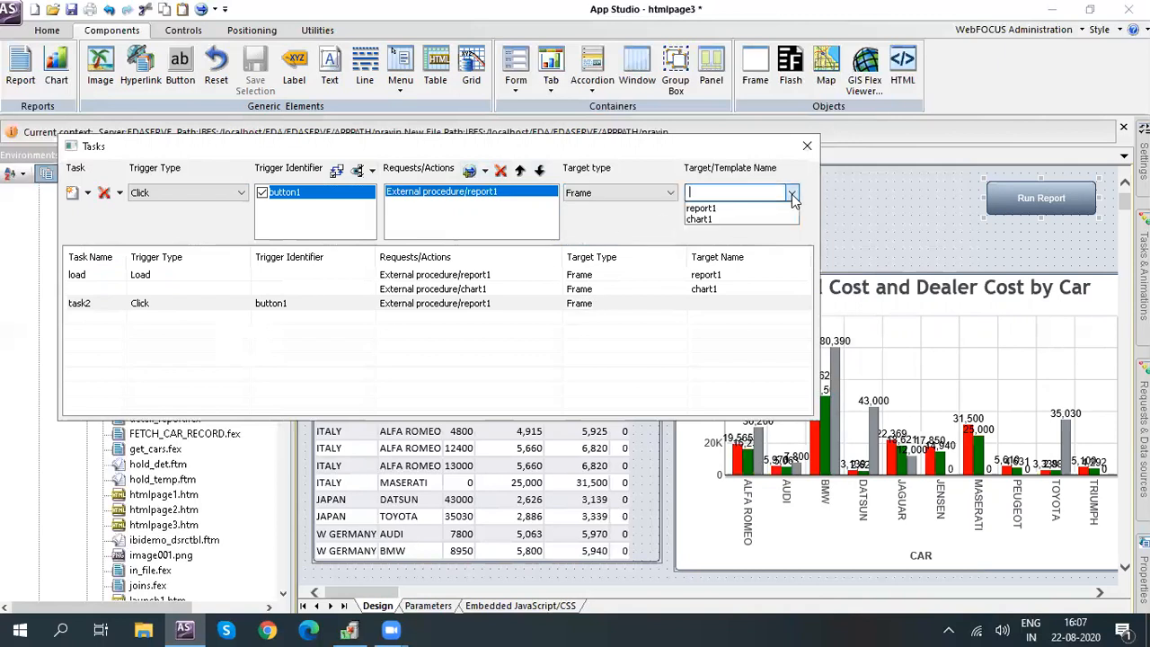
pyautogui.click(724, 208)
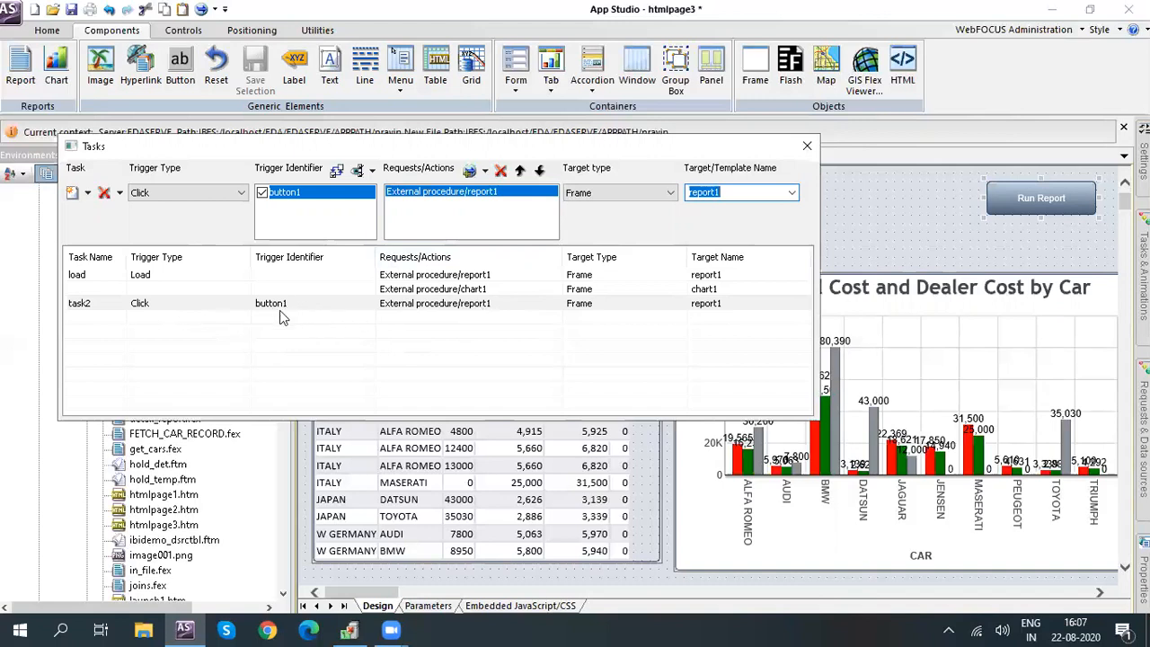
# Add a Run Request action for chart1 to the button1 click task, with Frame target type and chart1 as target name, and close the Tasks window.
pyautogui.click(483, 219)
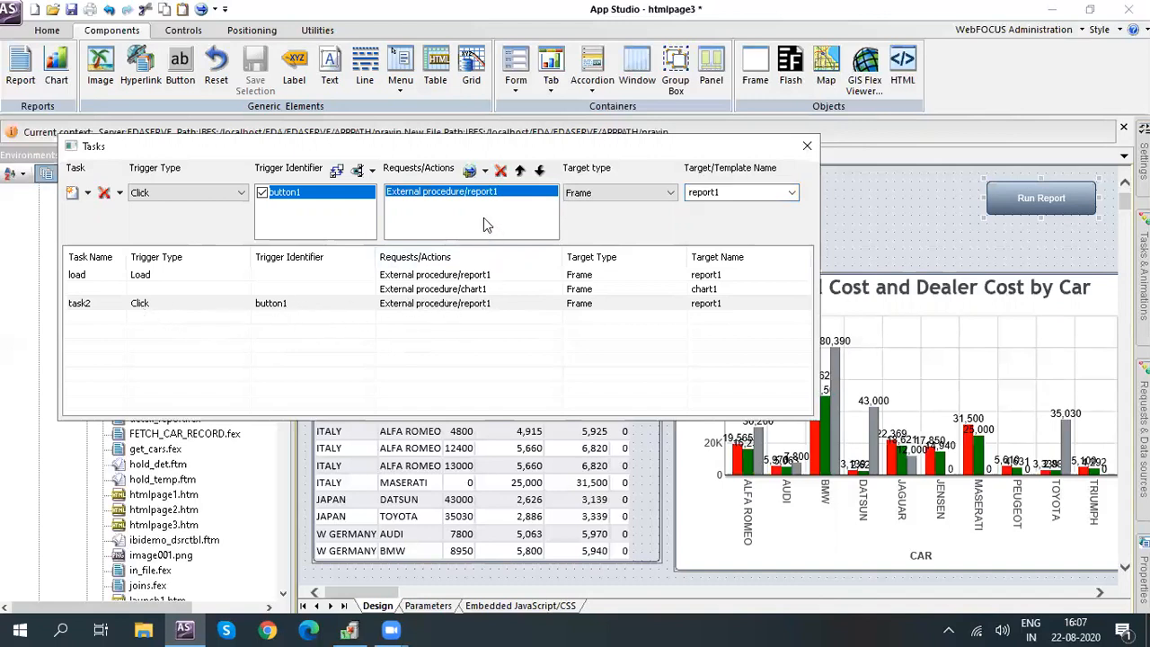
pyautogui.click(486, 171)
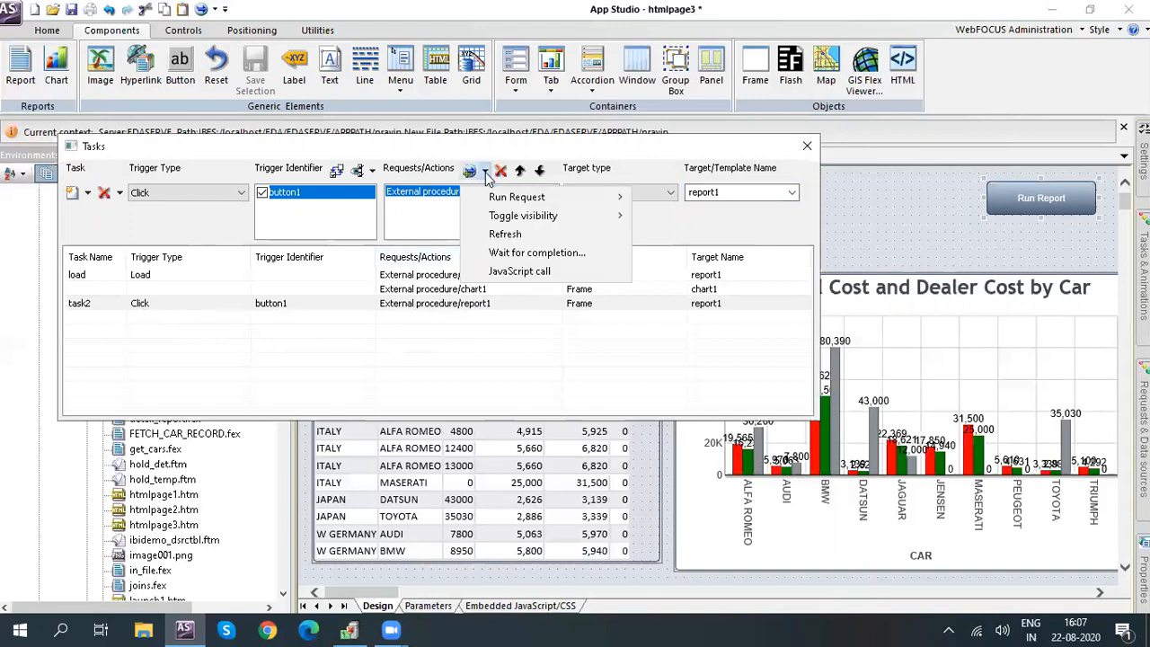
pyautogui.moveTo(531, 196)
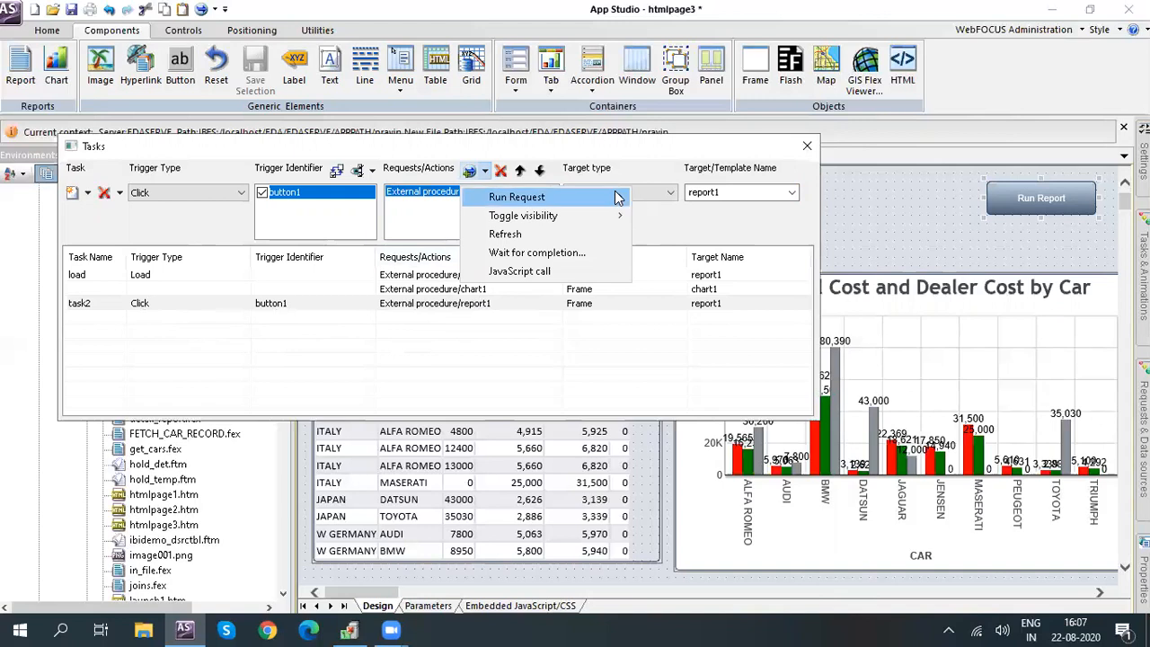
pyautogui.click(669, 215)
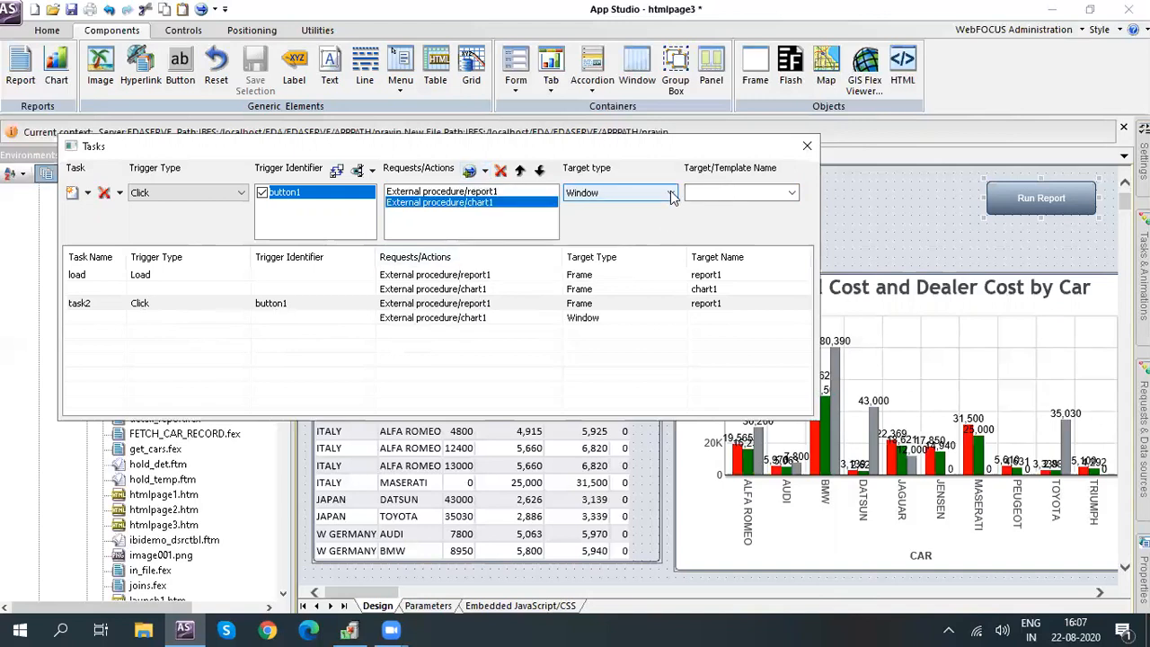
pyautogui.click(670, 192)
pyautogui.click(577, 231)
pyautogui.click(791, 193)
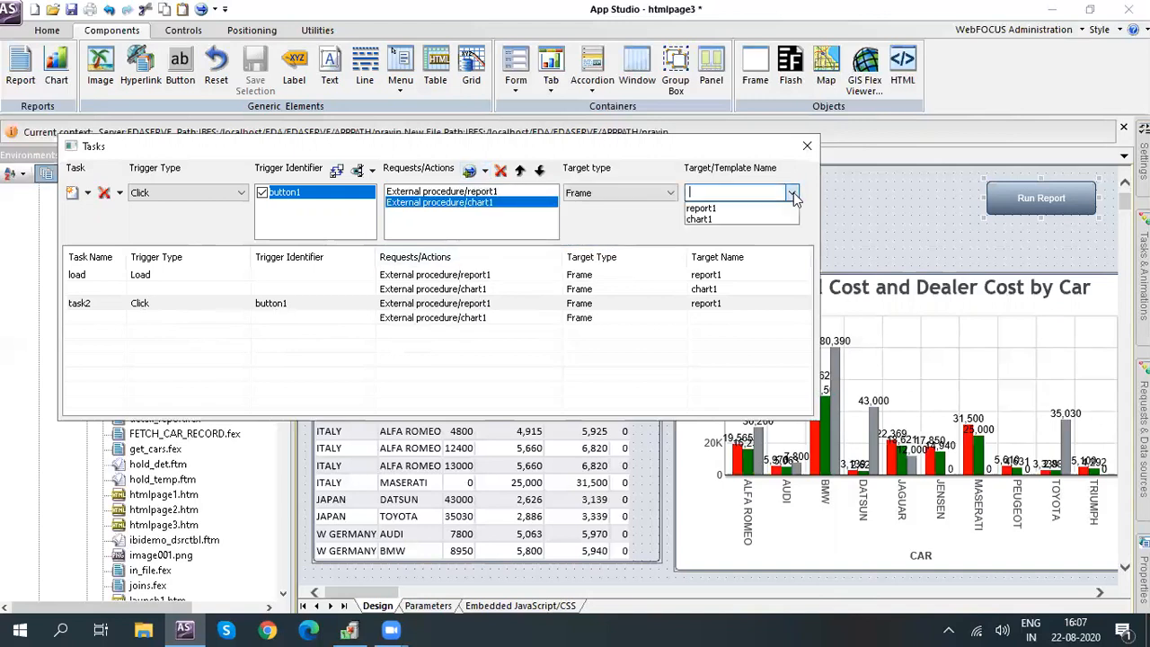
pyautogui.click(707, 219)
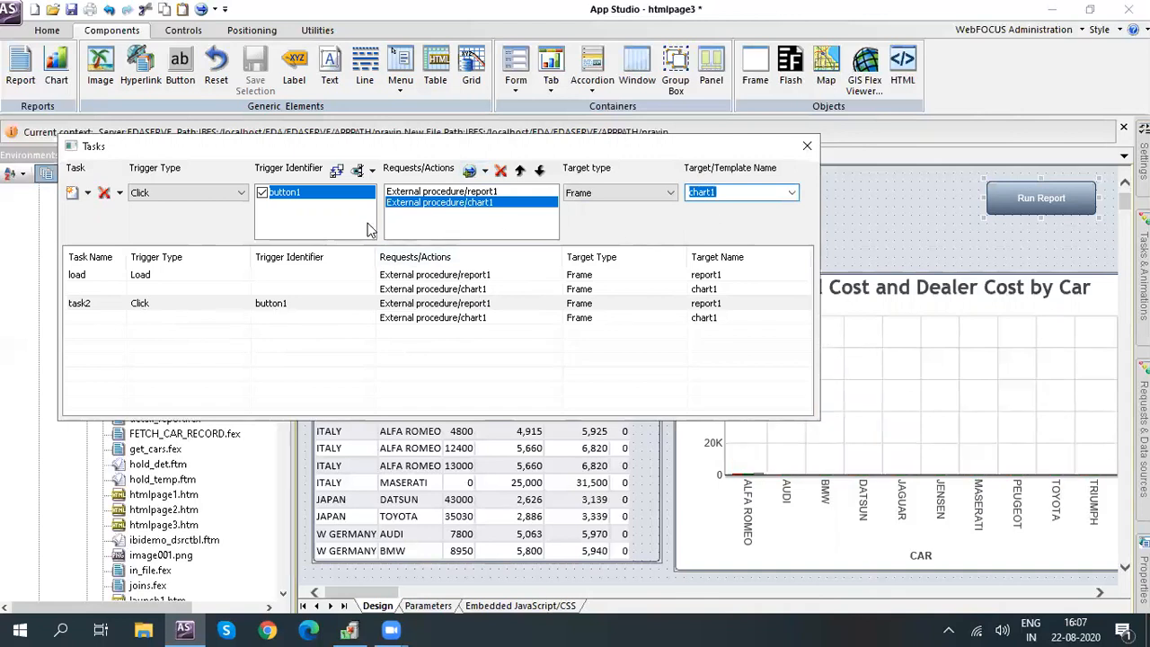
pyautogui.click(807, 147)
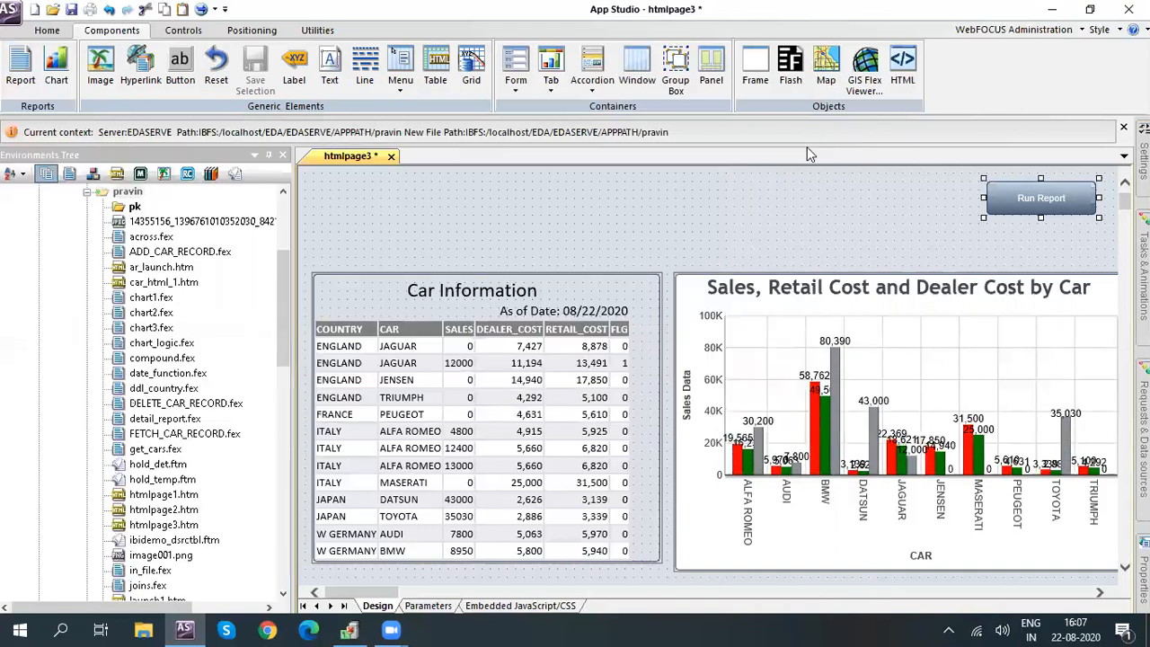
pyautogui.click(832, 209)
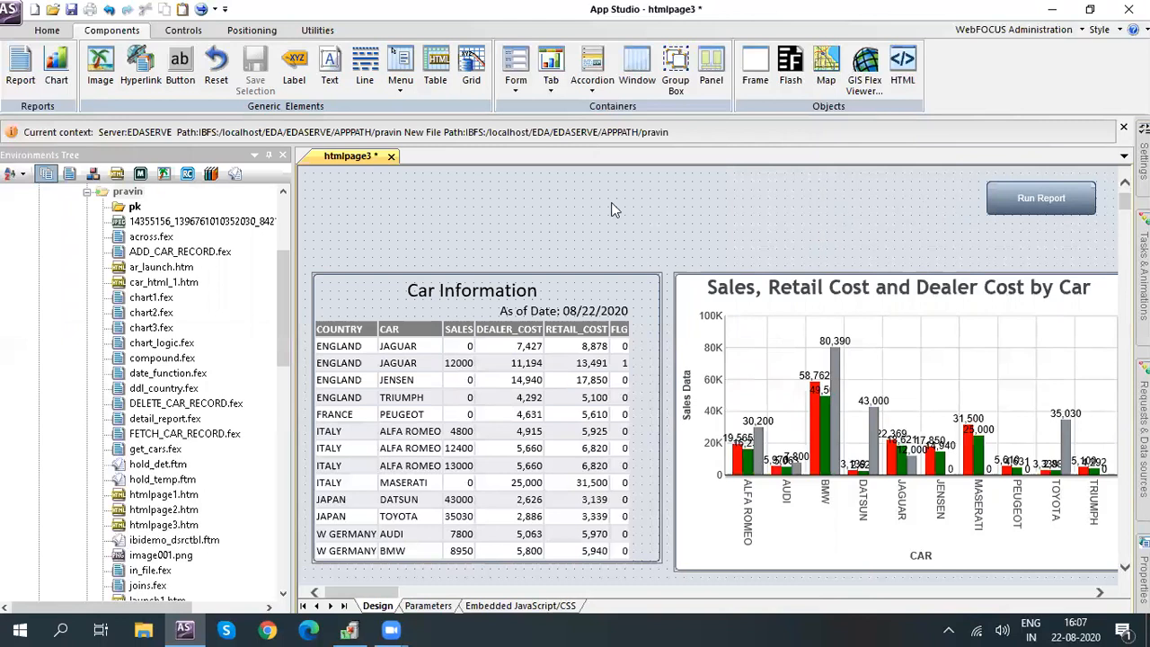
# Save the page in the current application folder as my_launch_page.htm.
pyautogui.click(71, 10)
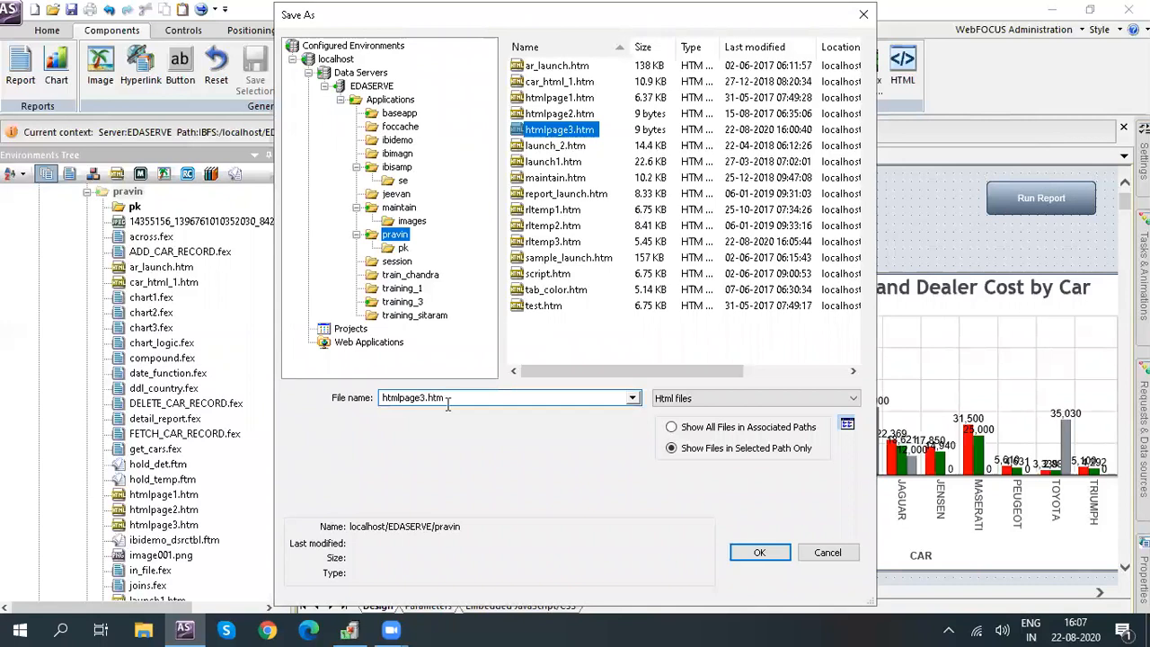
pyautogui.press('BackSpace')
pyautogui.press('BackSpace')
pyautogui.press('BackSpace')
pyautogui.press('BackSpace')
pyautogui.press('BackSpace')
pyautogui.press('BackSpace')
pyautogui.press('BackSpace')
pyautogui.press('BackSpace')
pyautogui.press('BackSpace')
pyautogui.write('myLaun')
pyautogui.press('BackSpace')
pyautogui.press('BackSpace')
pyautogui.press('BackSpace')
pyautogui.press('BackSpace')
pyautogui.write('_lau')
pyautogui.press('BackSpace')
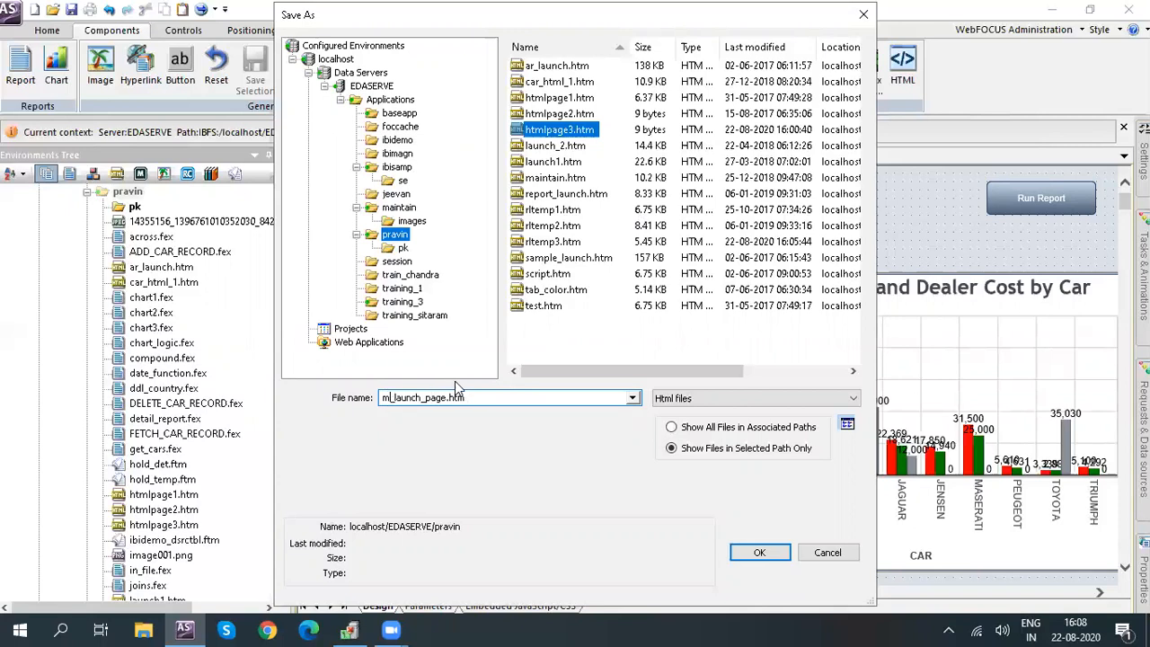
pyautogui.write('y')
pyautogui.click(760, 553)
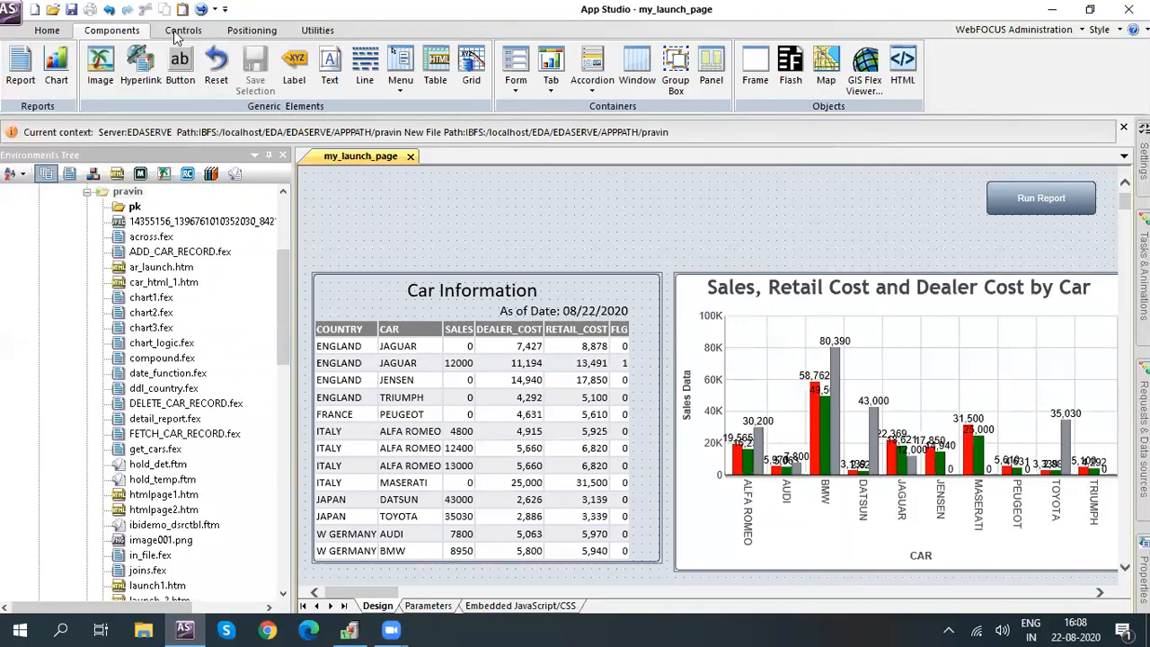
# Run the page, test Run Report several times to check that the report and chart refresh, and close the preview.
pyautogui.click(201, 10)
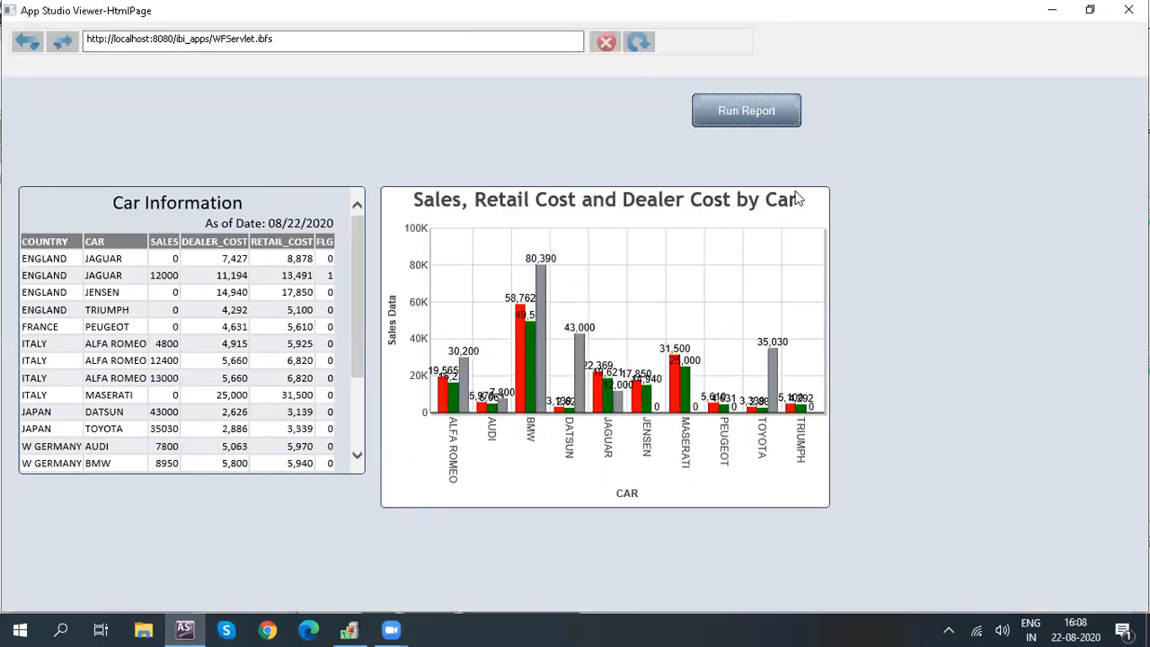
pyautogui.click(739, 112)
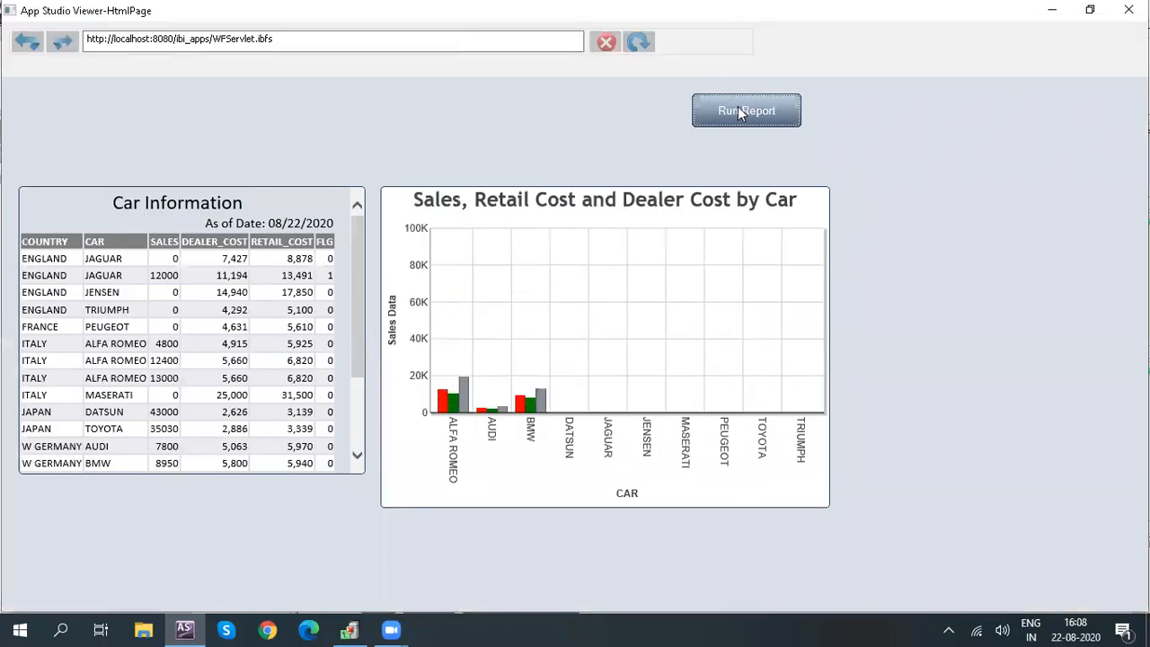
pyautogui.click(742, 112)
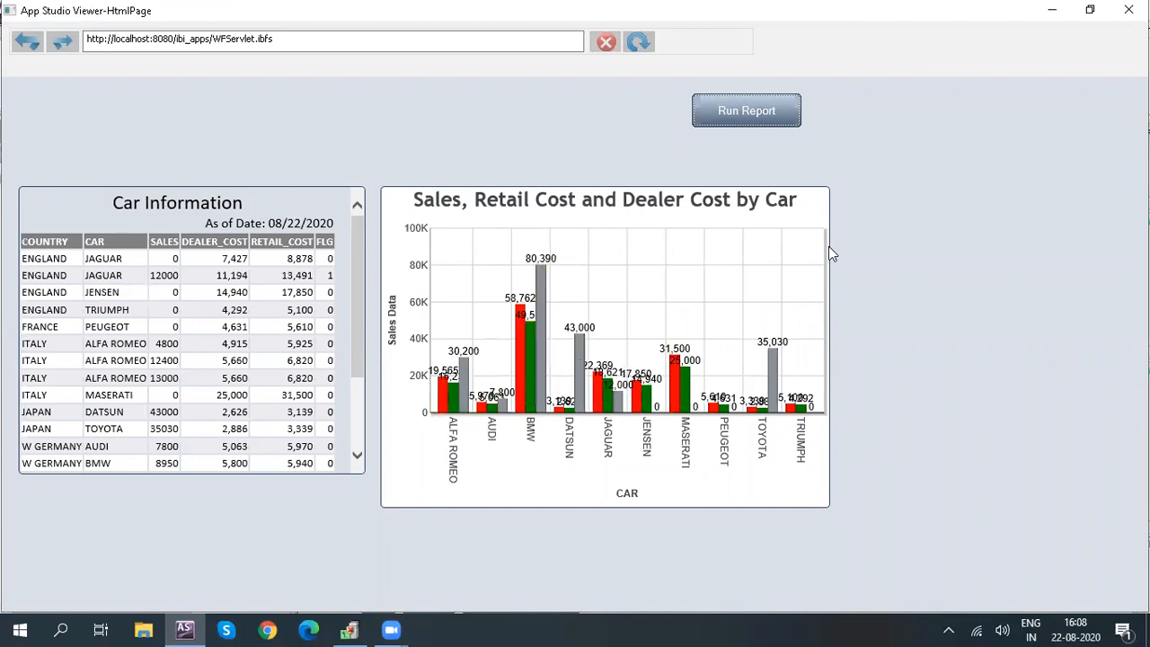
pyautogui.click(732, 113)
pyautogui.moveTo(358, 354); pyautogui.dragTo(359, 310)
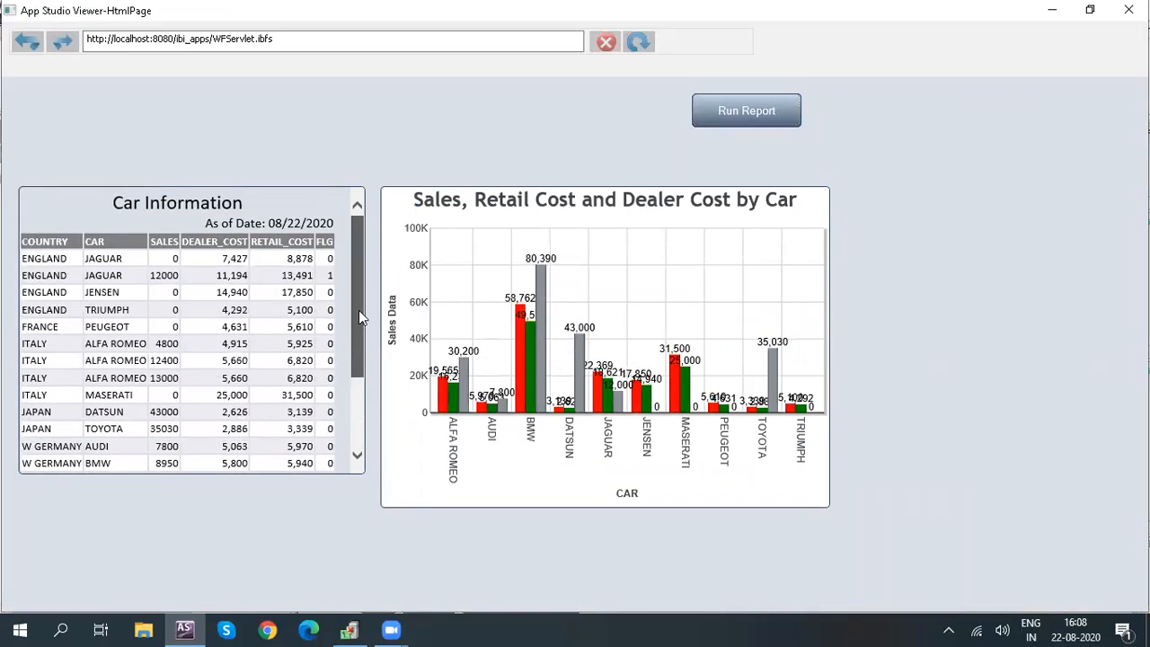
pyautogui.click(710, 111)
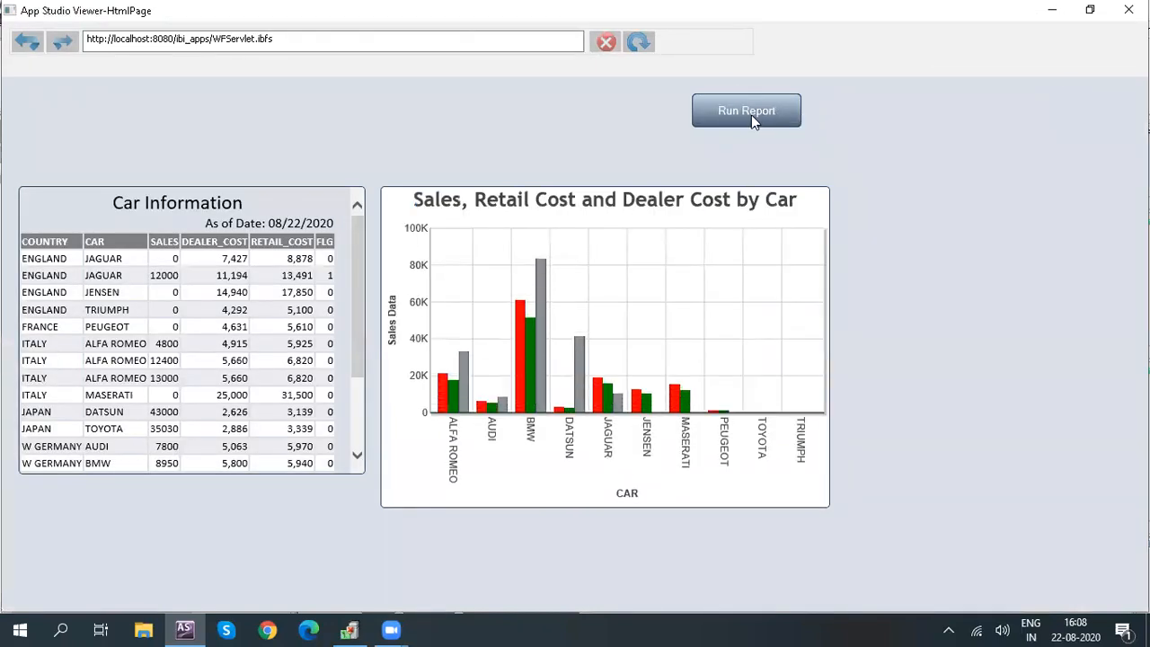
pyautogui.click(1129, 10)
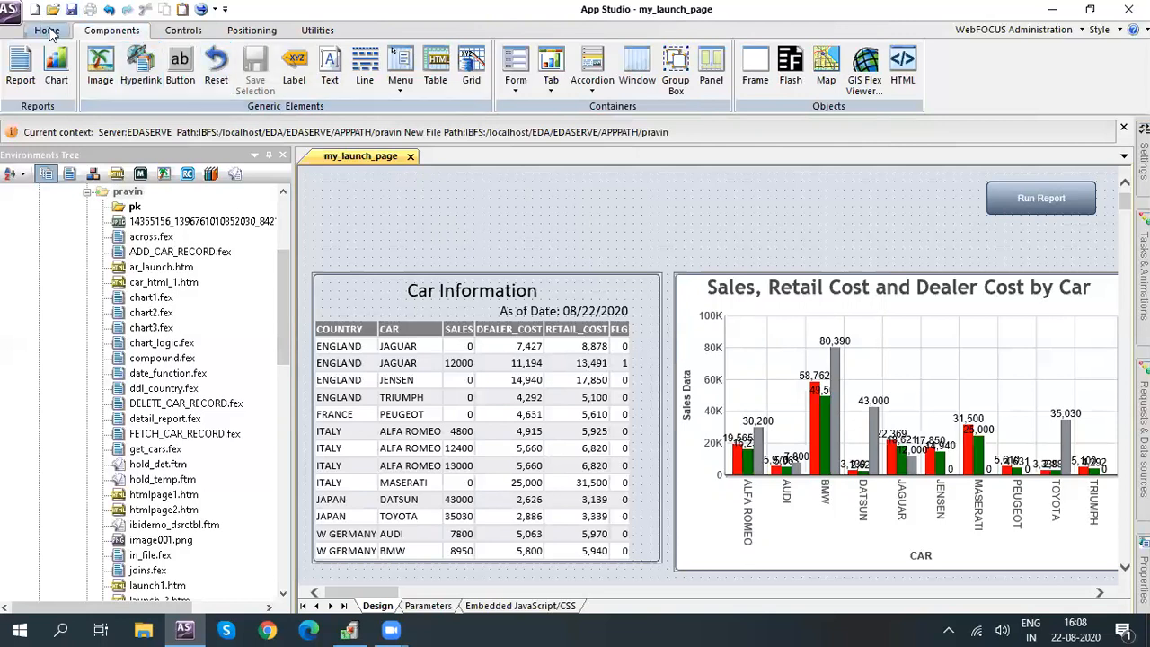
# Draw a Drop Down control in the empty area above the Car Information report.
pyautogui.click(182, 30)
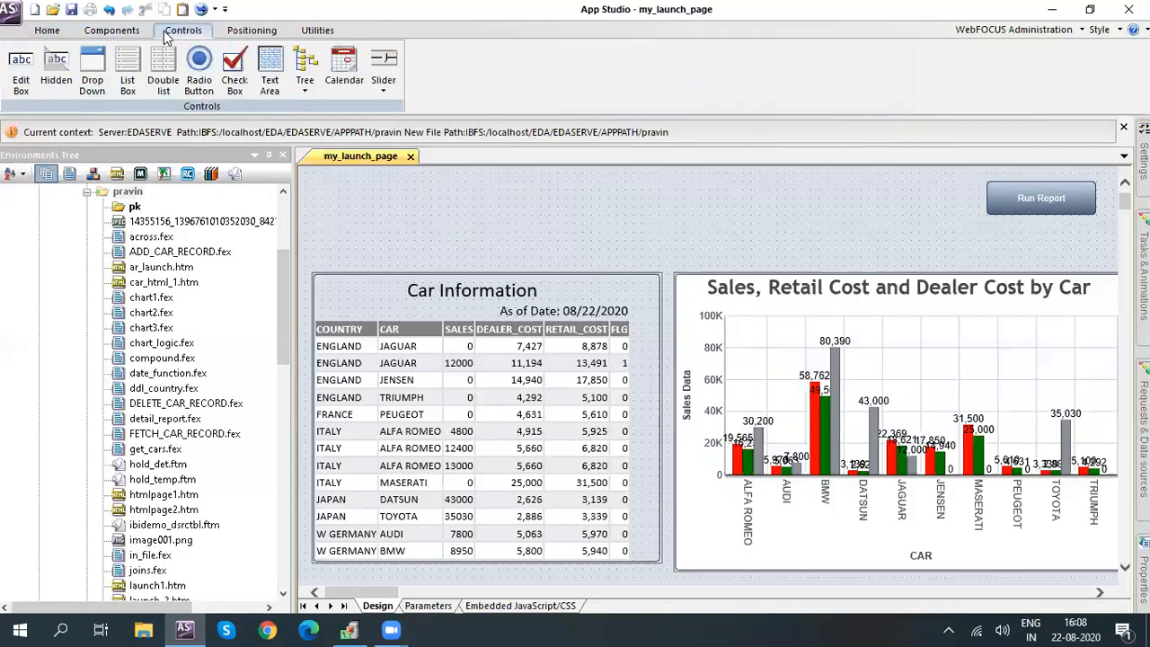
pyautogui.click(92, 70)
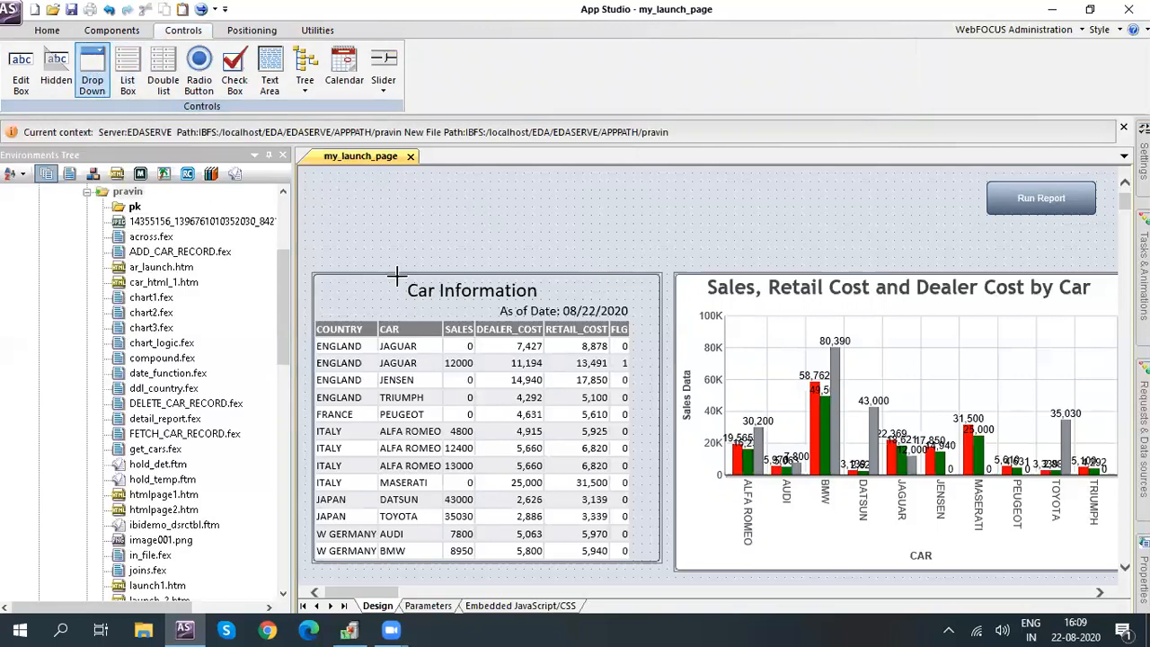
pyautogui.moveTo(381, 189); pyautogui.dragTo(503, 212)
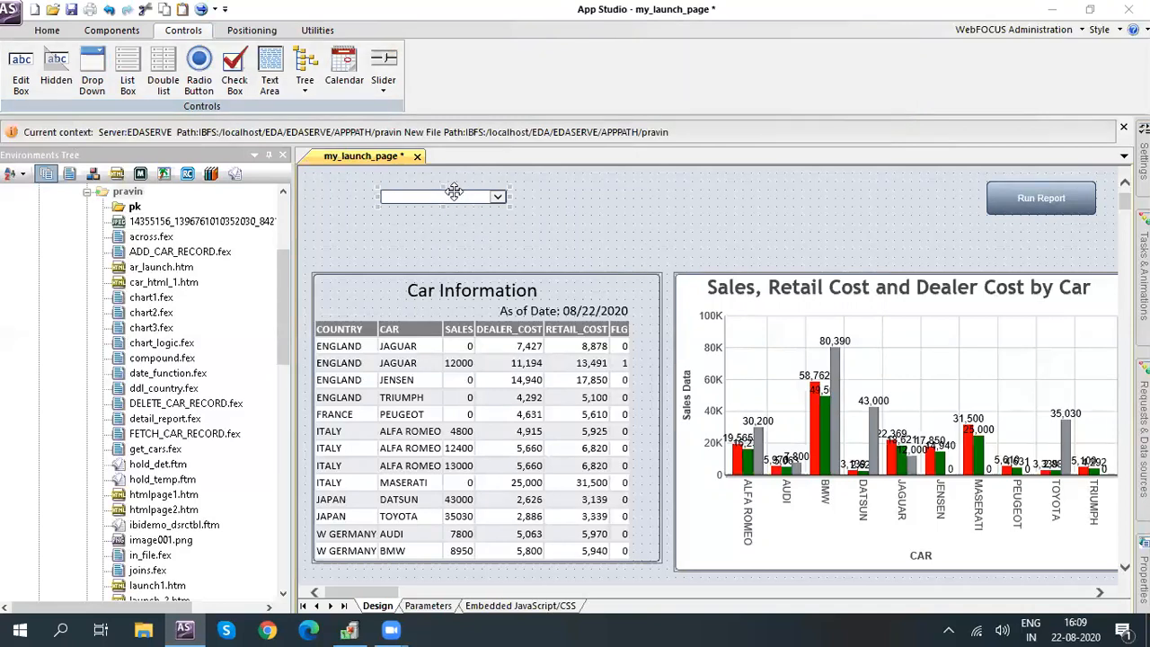
pyautogui.click(474, 196)
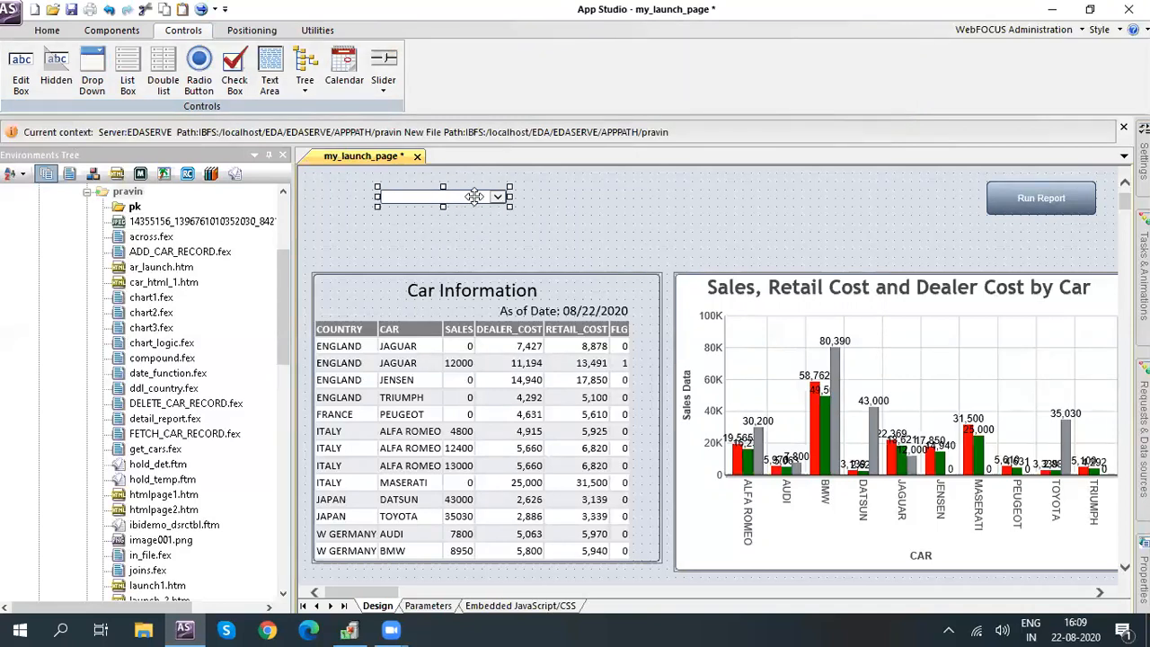
# Open the drop-down control's settings and add four static list items.
pyautogui.click(1144, 160)
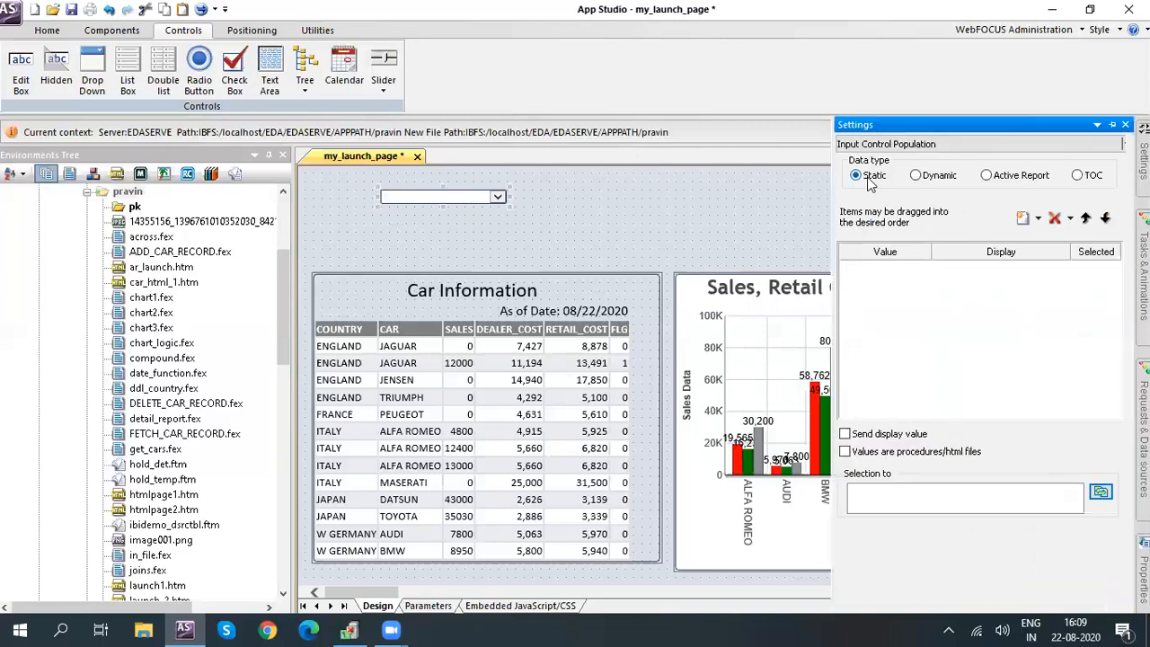
pyautogui.click(1023, 219)
pyautogui.click(1022, 218)
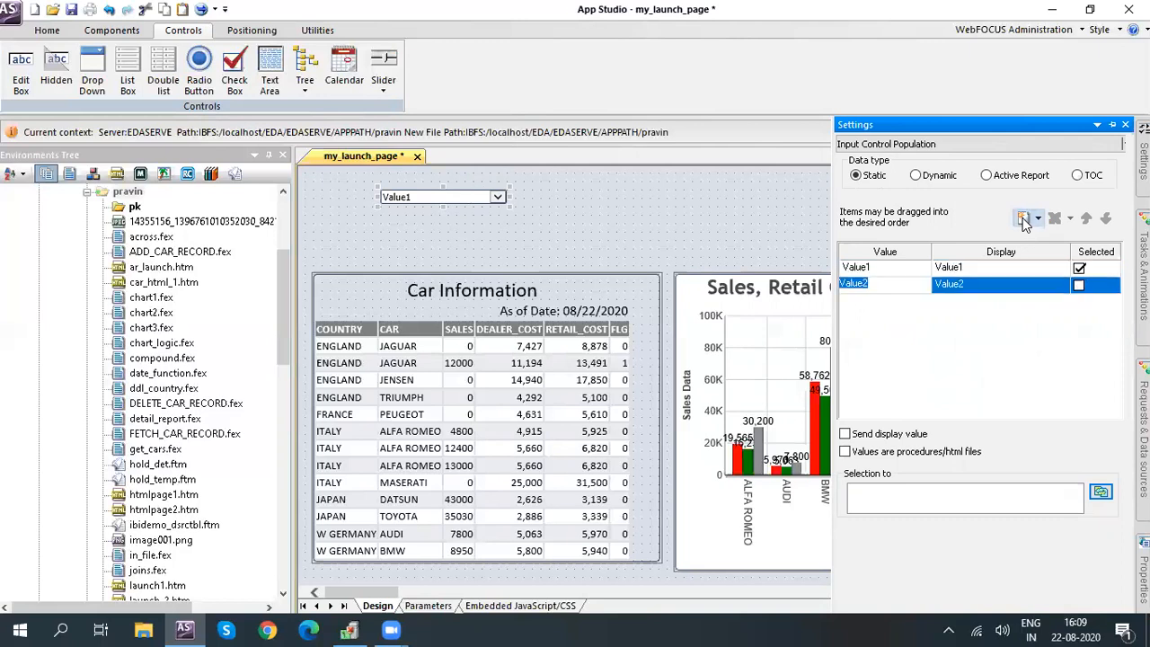
# Set the drop-down's first three static items to England, France and Japan.
pyautogui.click(888, 266)
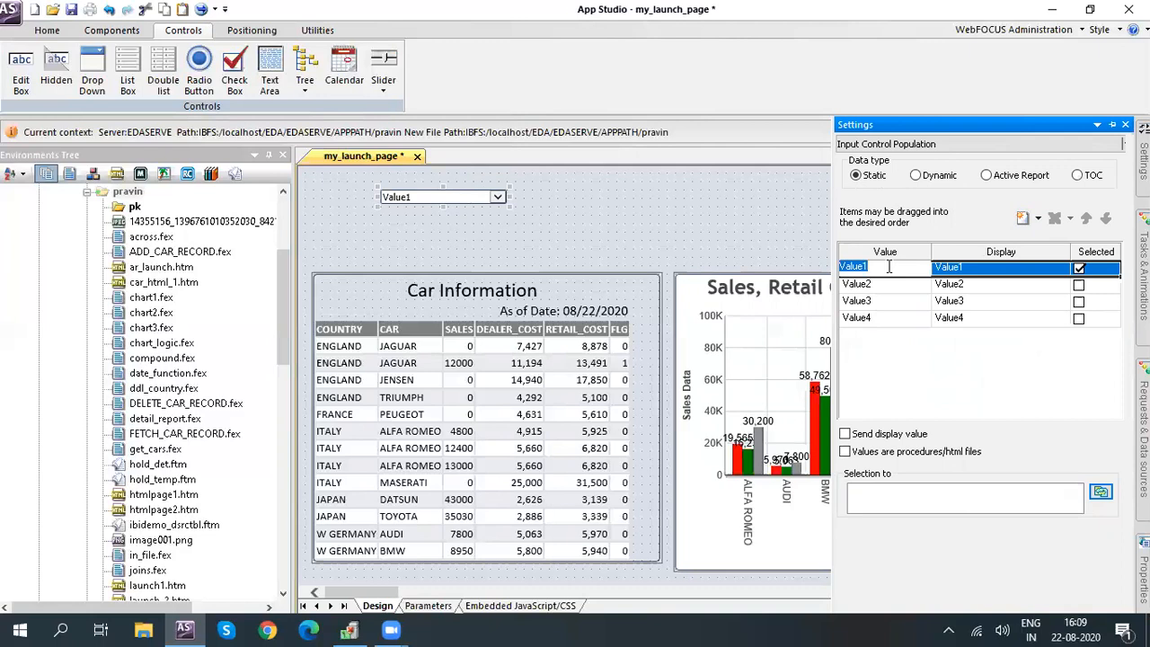
pyautogui.write('England')
pyautogui.press('Tab')
pyautogui.click(883, 284)
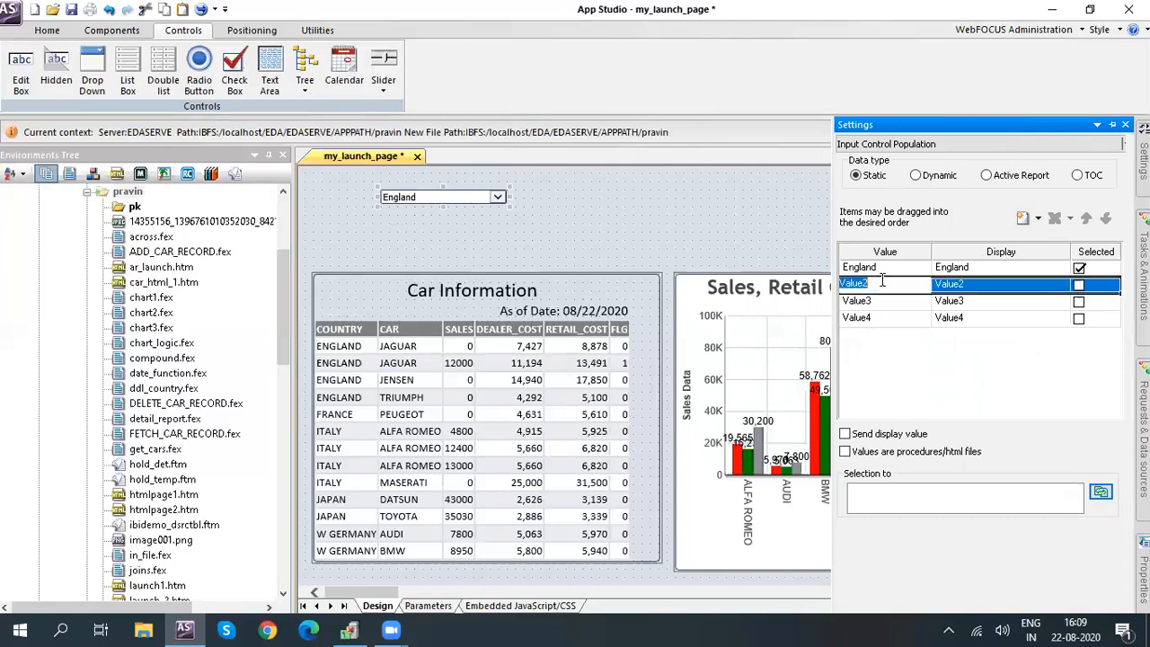
pyautogui.write('F')
pyautogui.press('Tab')
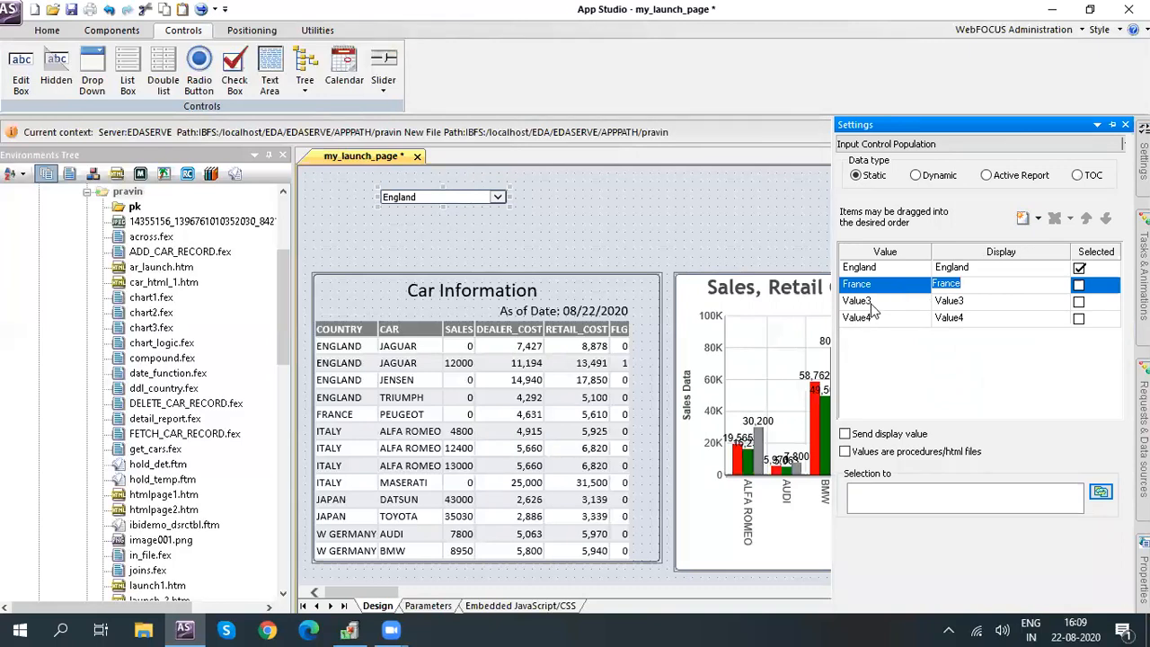
pyautogui.click(871, 304)
pyautogui.click(884, 303)
pyautogui.write('Japan')
pyautogui.press('Tab')
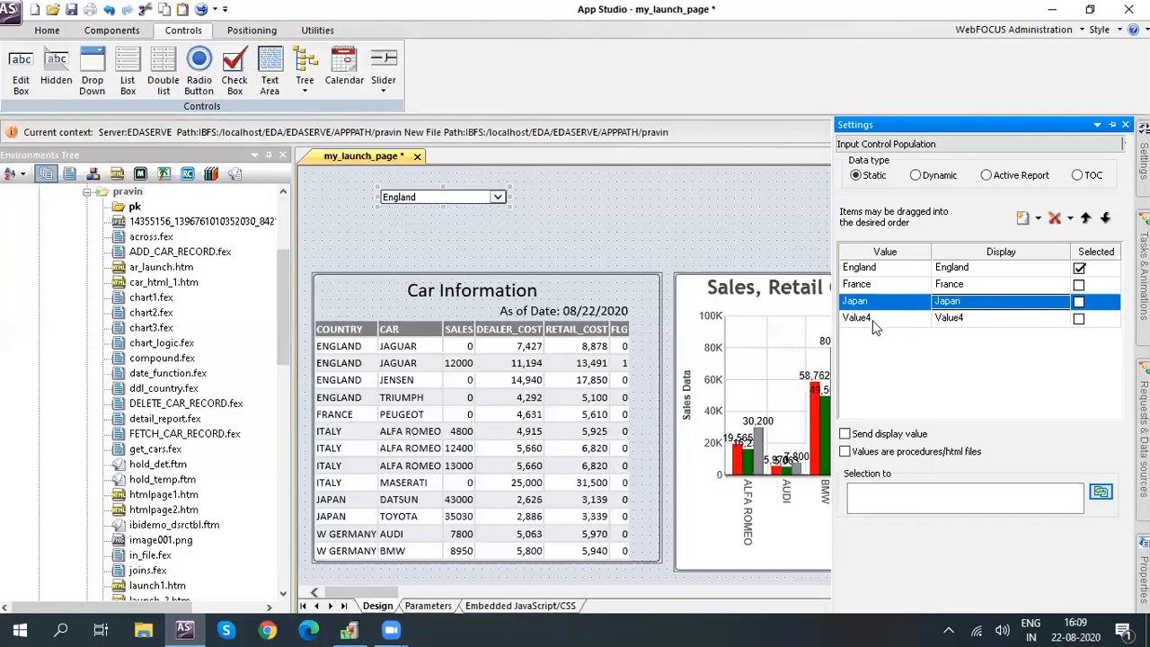
pyautogui.click(677, 215)
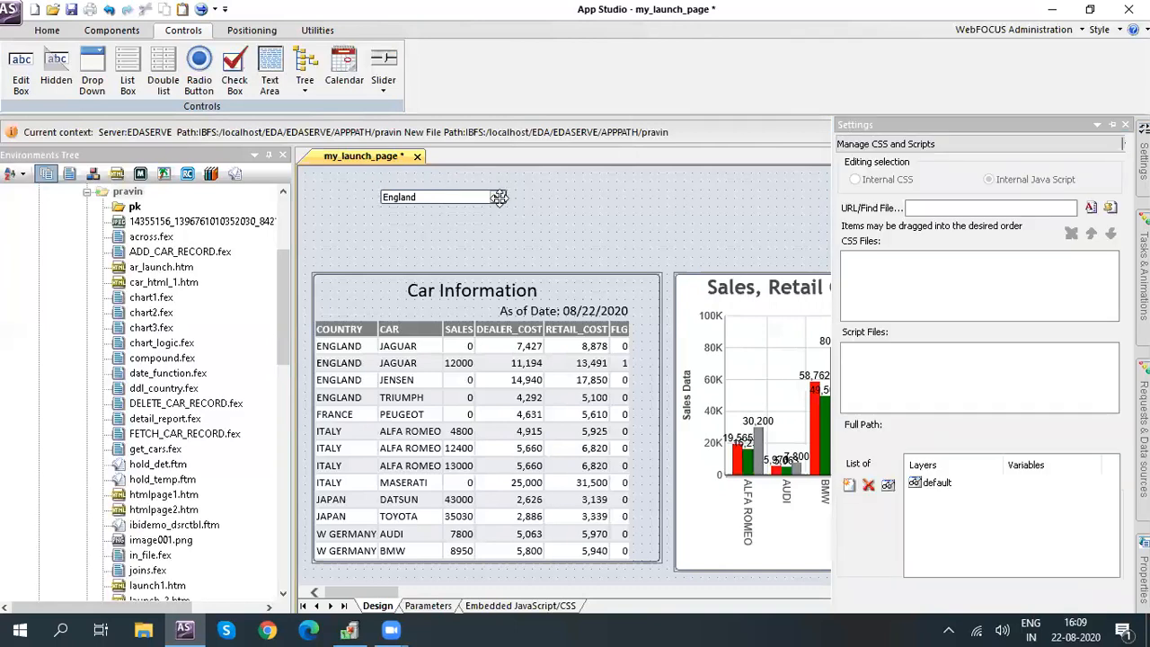
pyautogui.click(499, 199)
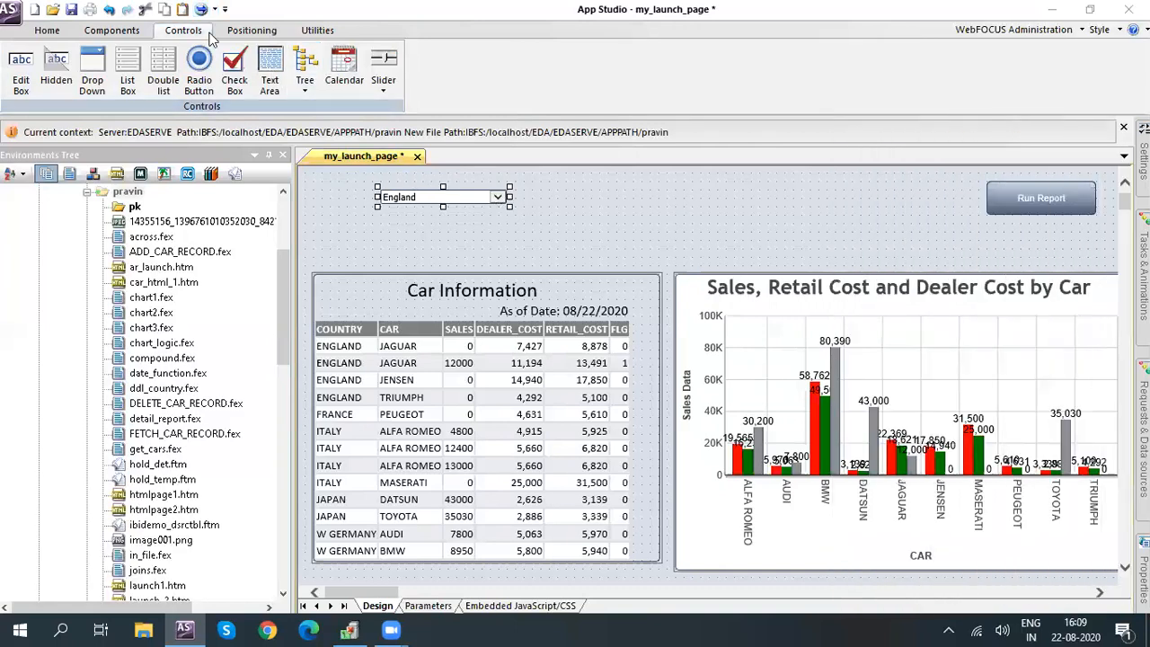
# Run the page, examine the options in the country drop-down list, and close the preview.
pyautogui.click(202, 10)
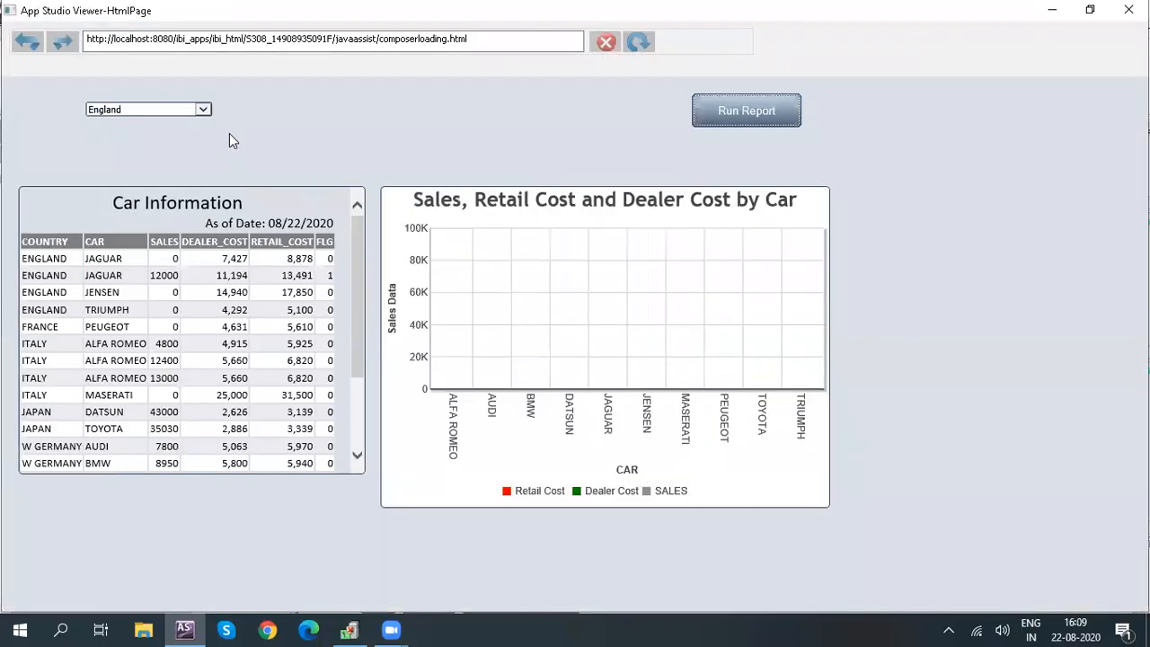
pyautogui.click(203, 110)
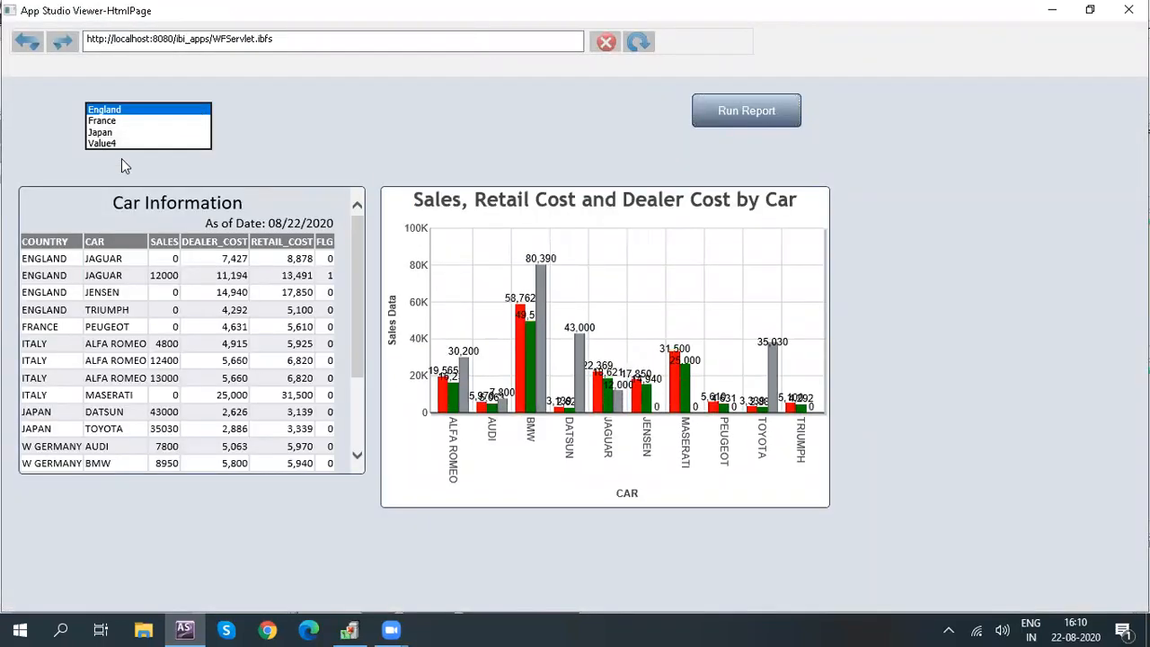
pyautogui.click(327, 149)
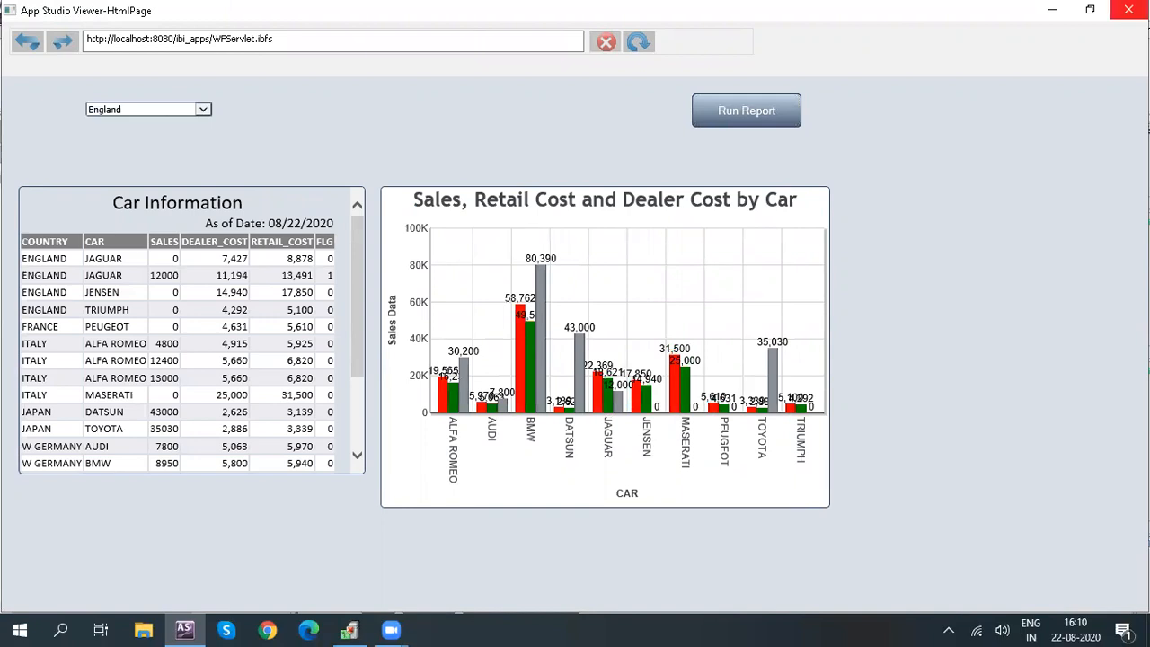
pyautogui.click(1128, 10)
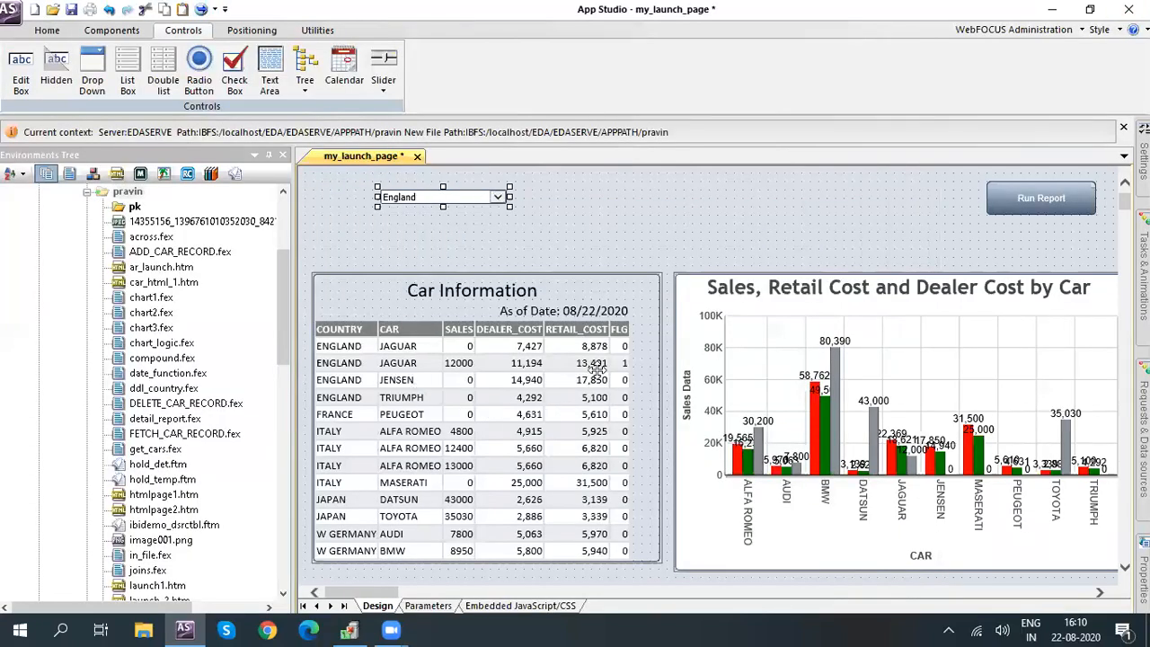
pyautogui.click(584, 304)
pyautogui.click(713, 319)
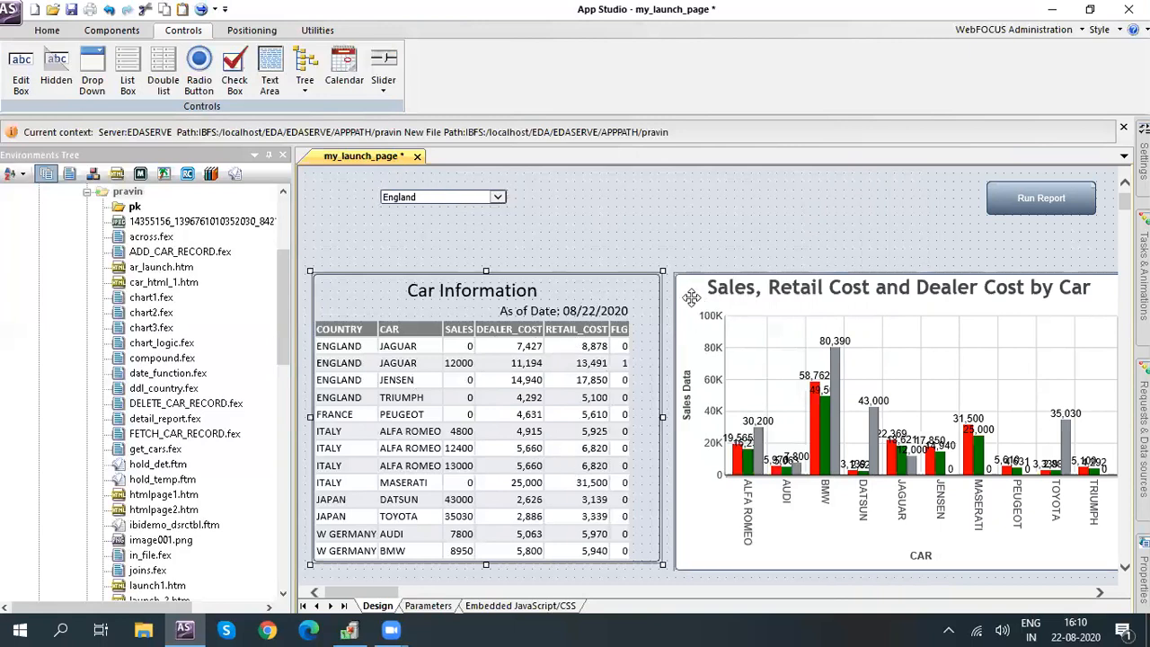
pyautogui.click(463, 198)
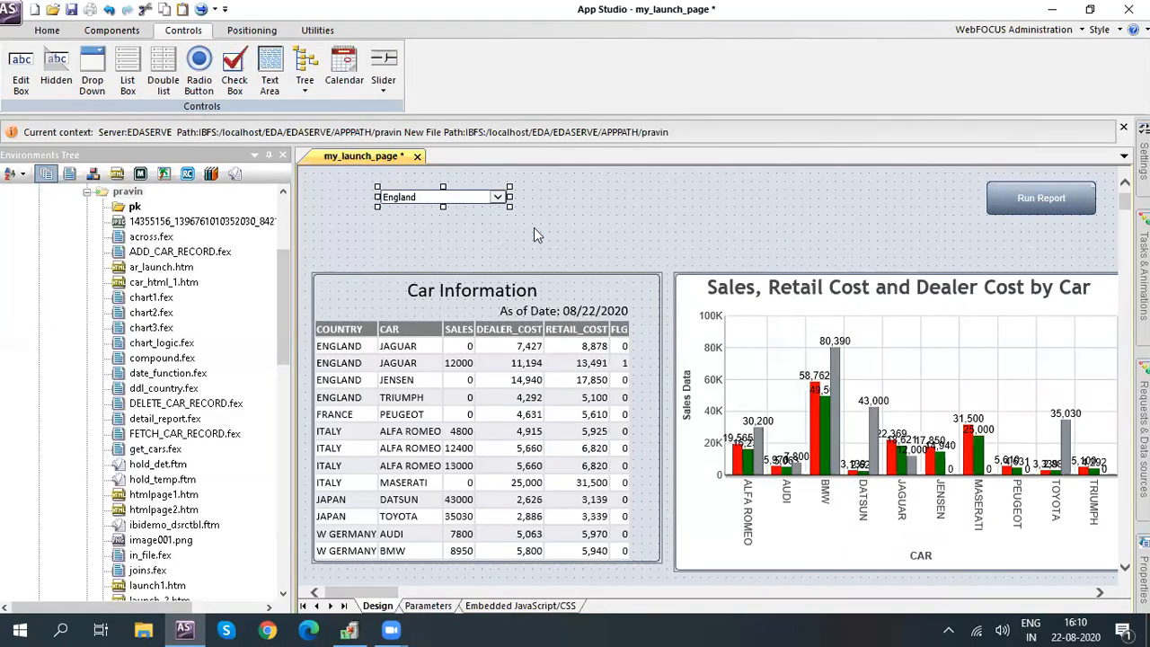
# Switch the country drop-down control to dynamic population with car.mas as its data source.
pyautogui.click(1144, 162)
pyautogui.moveTo(1143, 161)
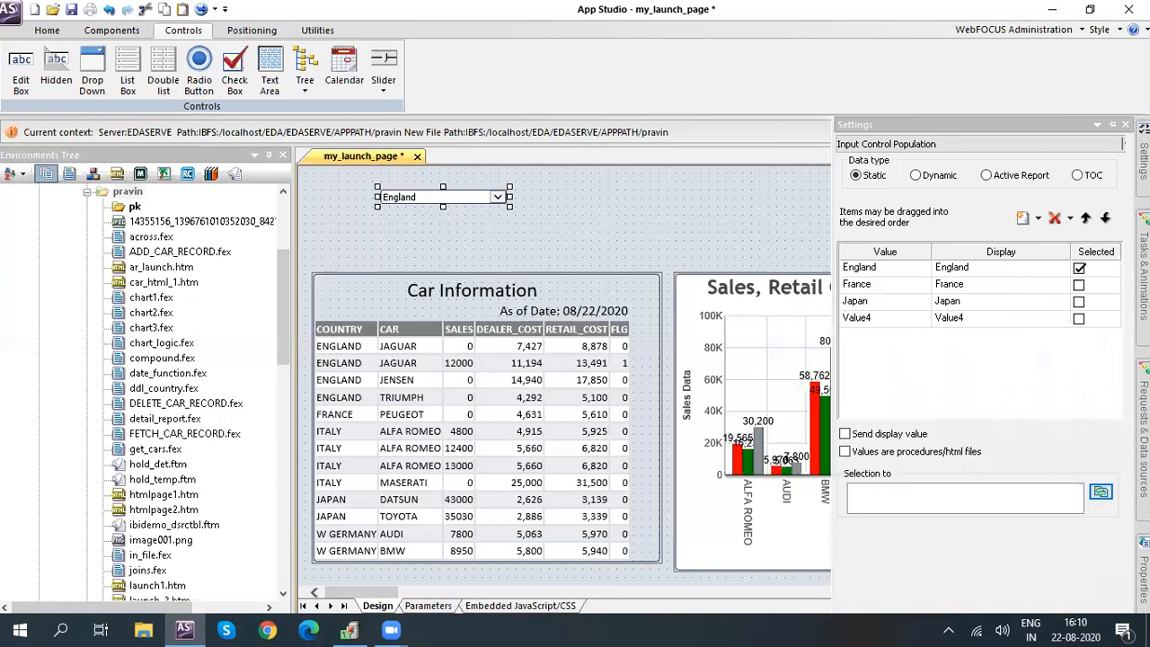
pyautogui.click(917, 179)
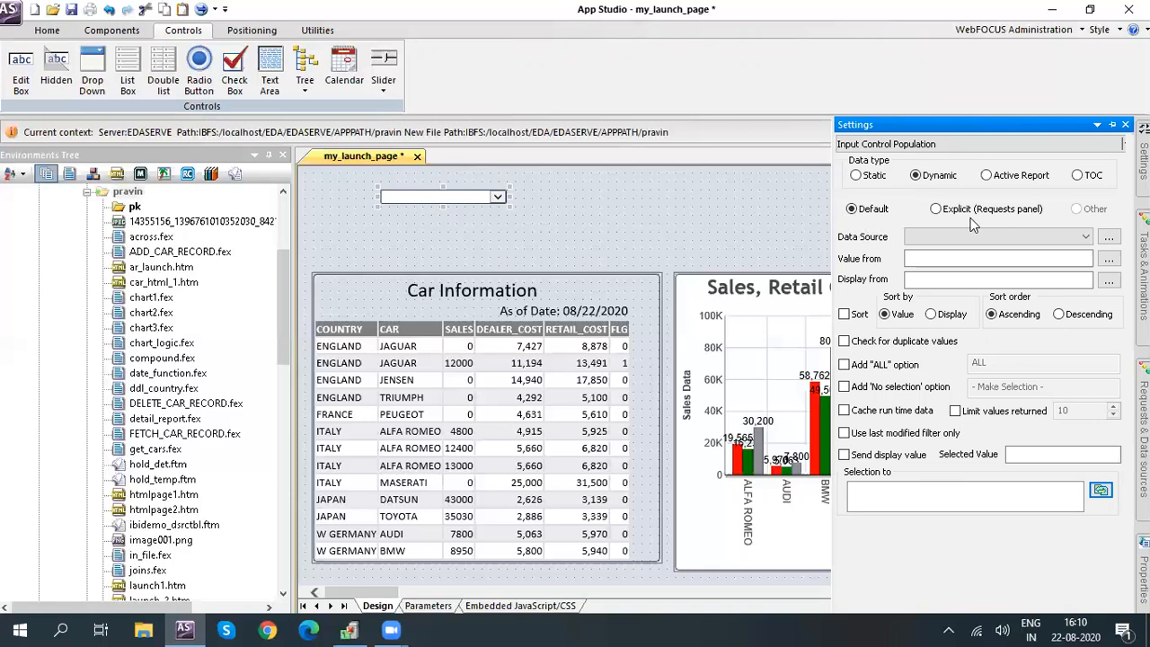
pyautogui.click(1110, 237)
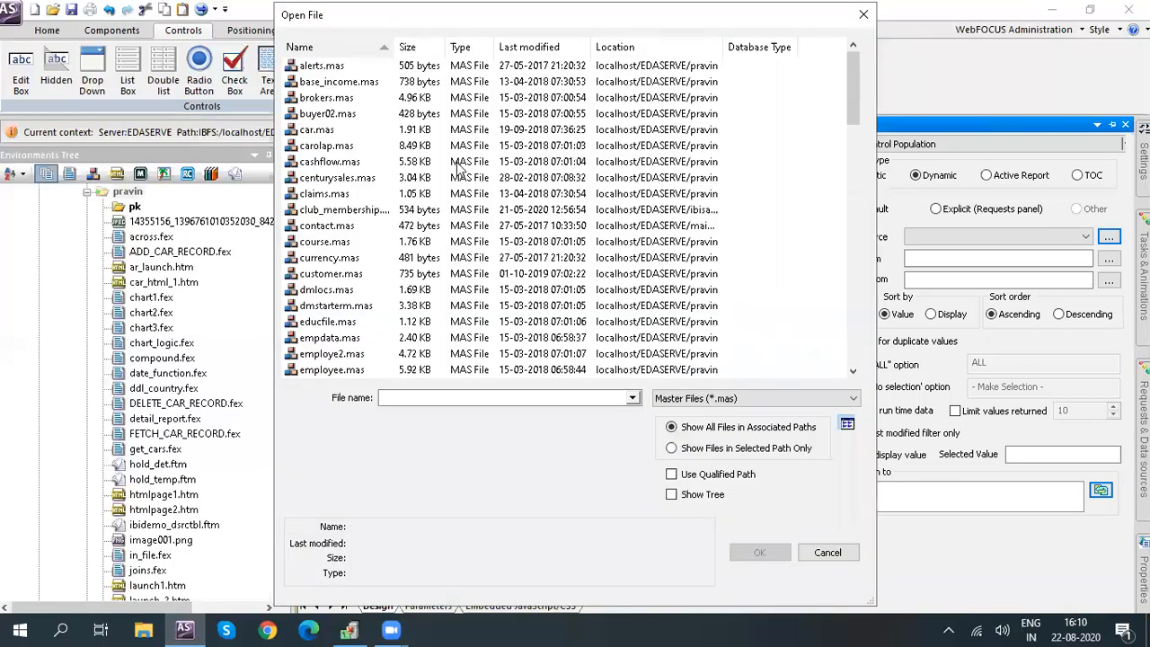
pyautogui.click(317, 130)
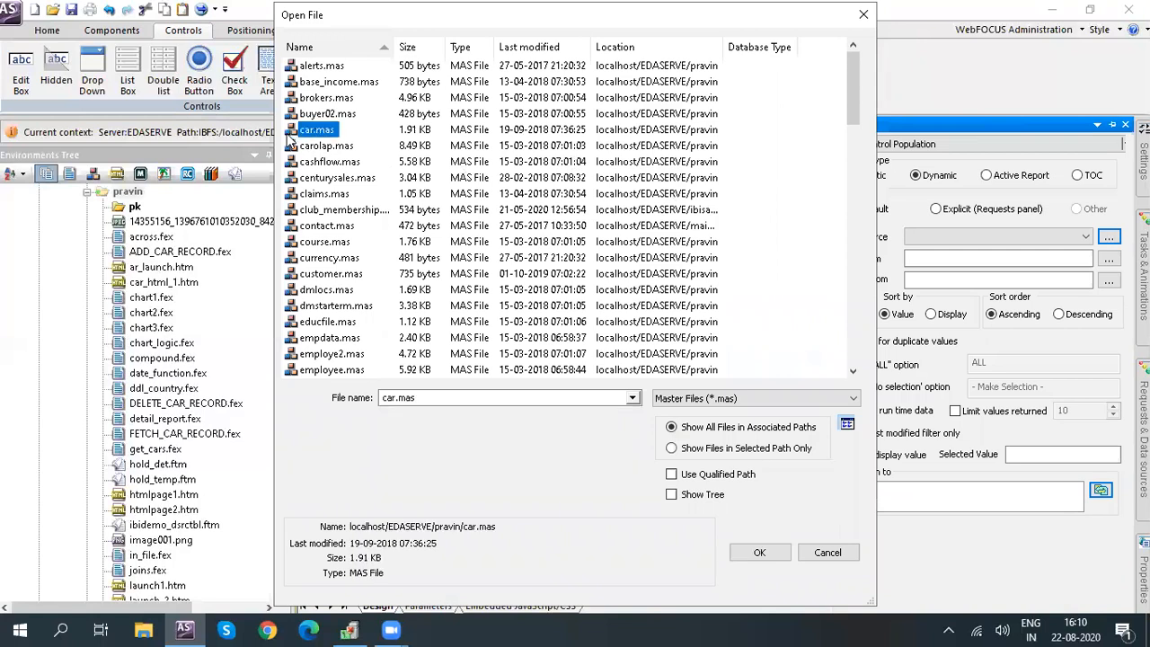
pyautogui.click(757, 553)
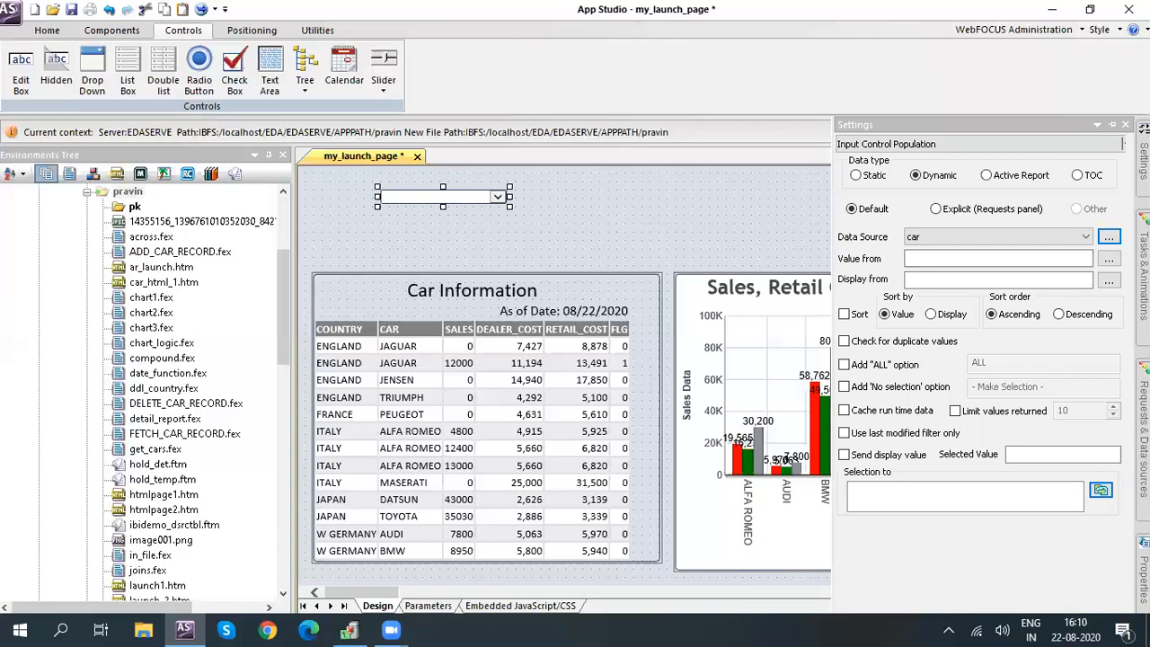
# Take the country drop-down's values from the COUNTRY field and add the "ALL" option.
pyautogui.click(1110, 259)
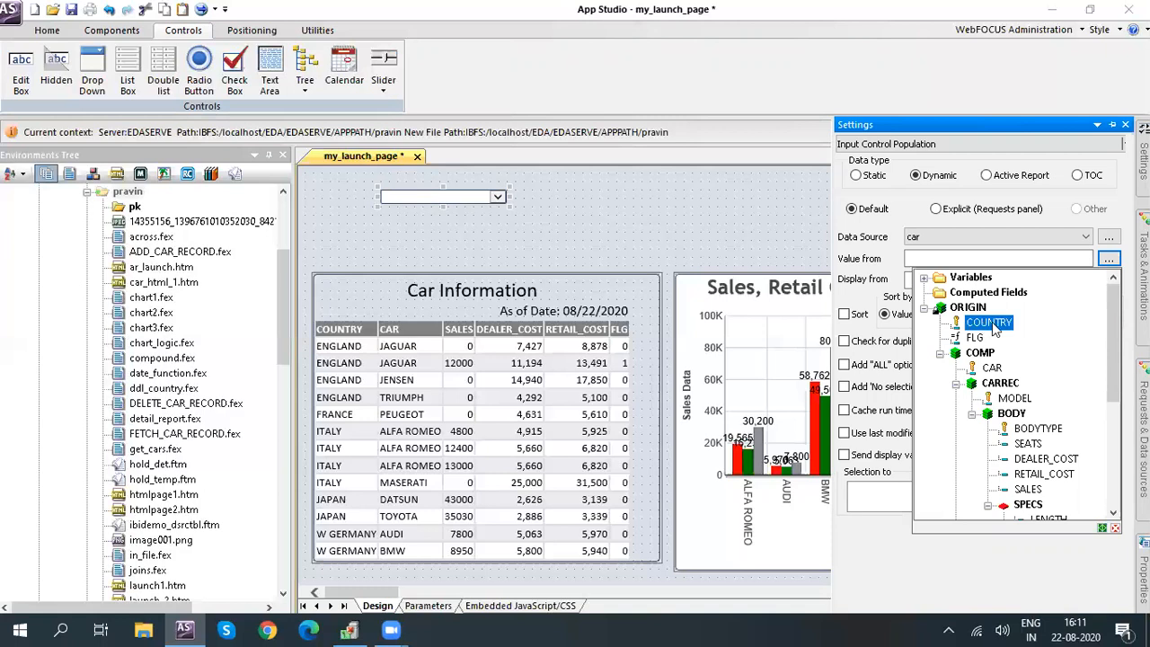
pyautogui.doubleClick(988, 324)
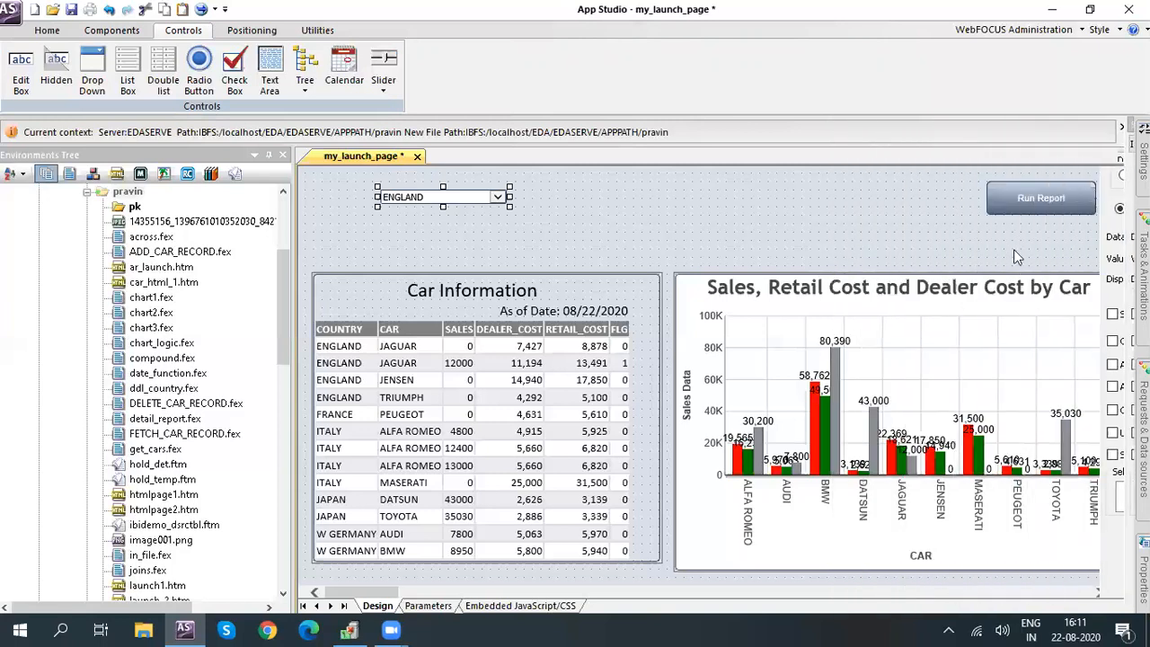
pyautogui.moveTo(1144, 162)
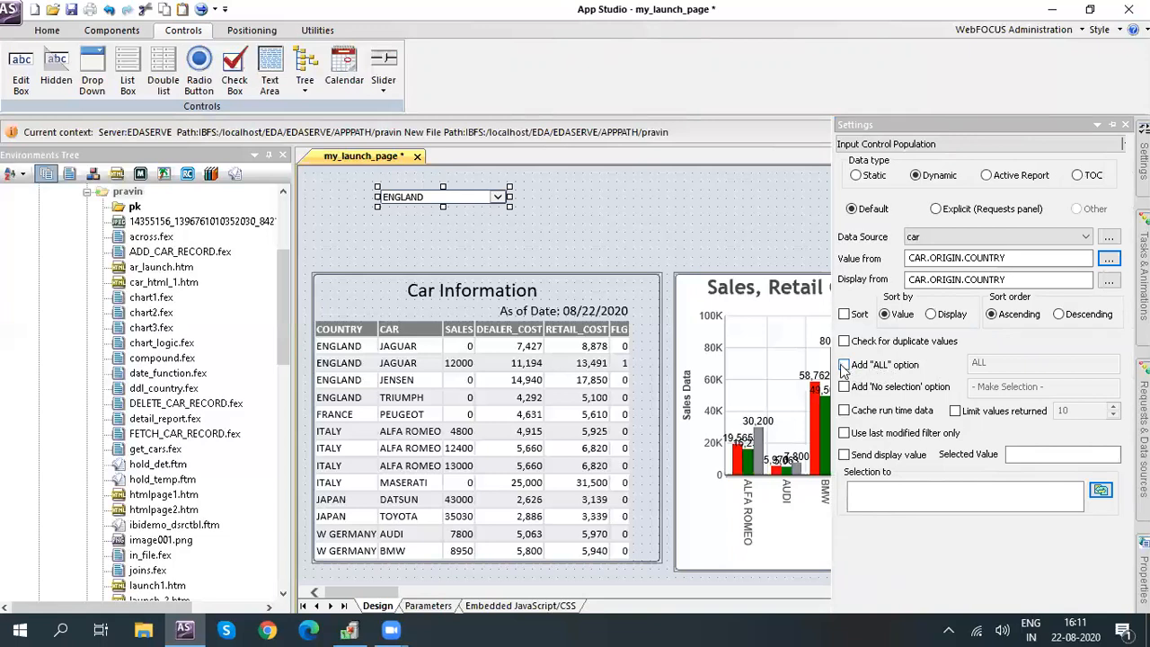
pyautogui.click(845, 365)
pyautogui.click(628, 231)
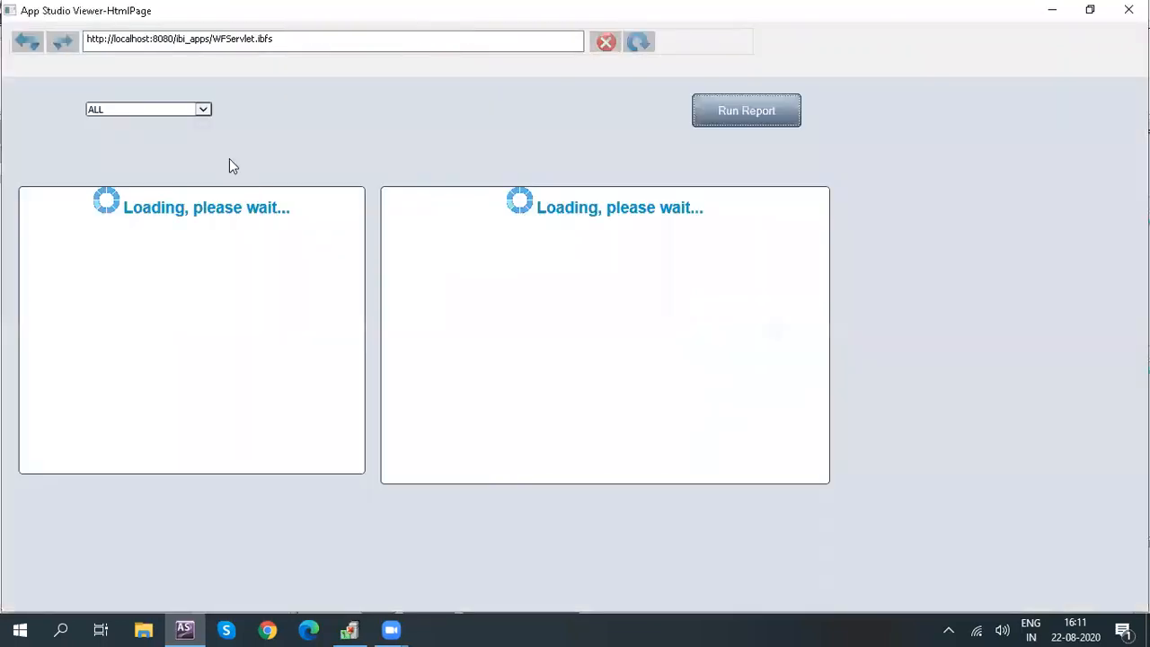
# Run the page, examine the dynamic options in the country drop-down, and close the preview.
pyautogui.click(180, 109)
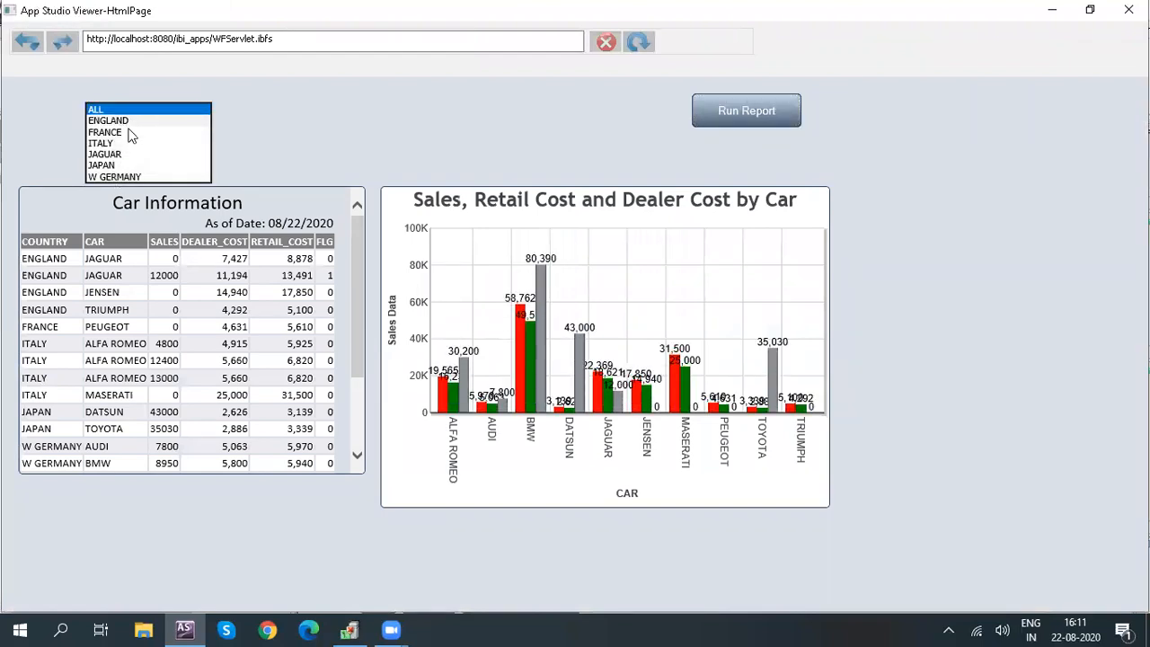
pyautogui.click(959, 120)
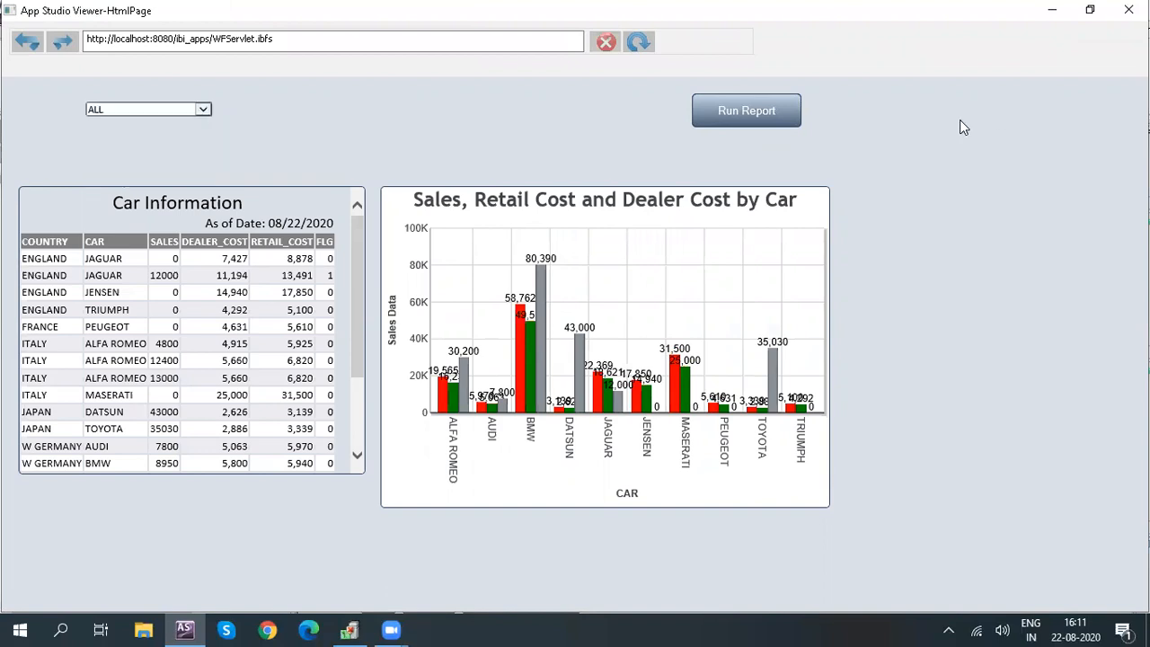
pyautogui.click(1128, 10)
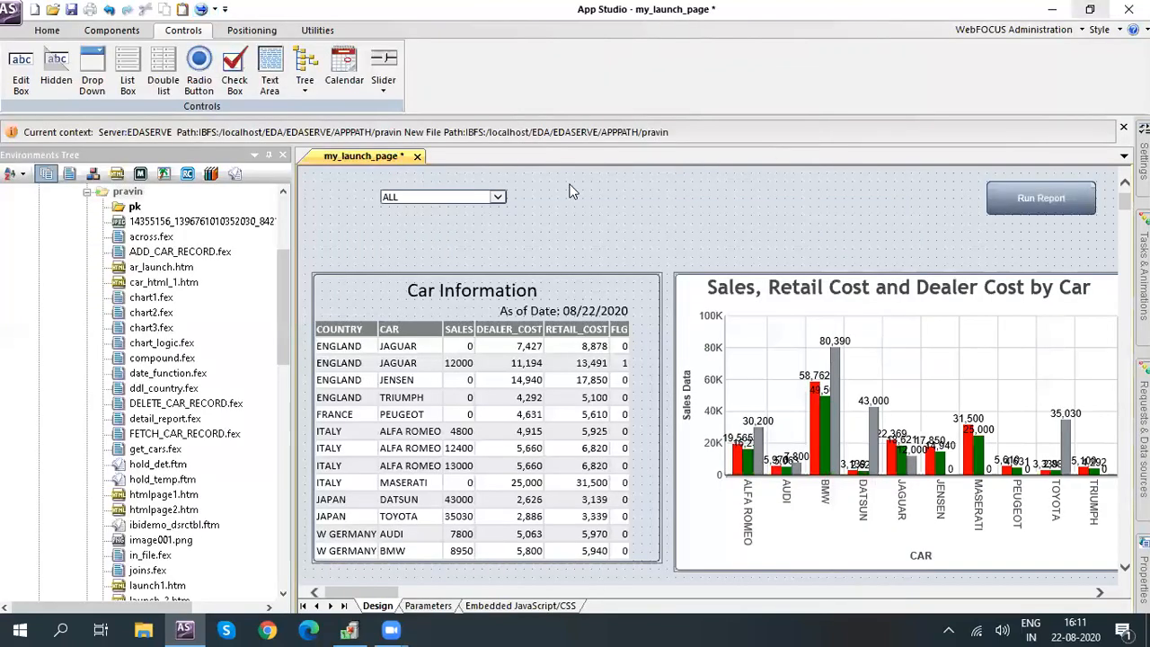
# Shift the country drop-down slightly to the right and draw a second Drop Down control level with it, beside the Run Report button.
pyautogui.click(459, 197)
pyautogui.moveTo(459, 197); pyautogui.dragTo(507, 198)
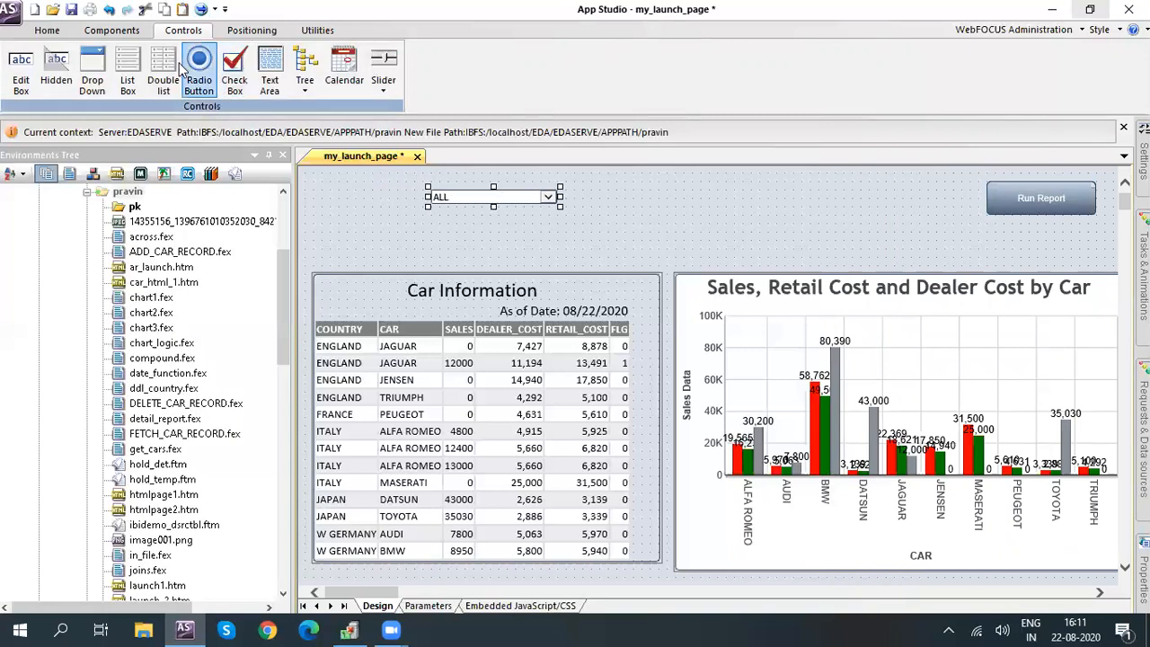
pyautogui.click(91, 77)
pyautogui.moveTo(759, 184); pyautogui.dragTo(898, 210)
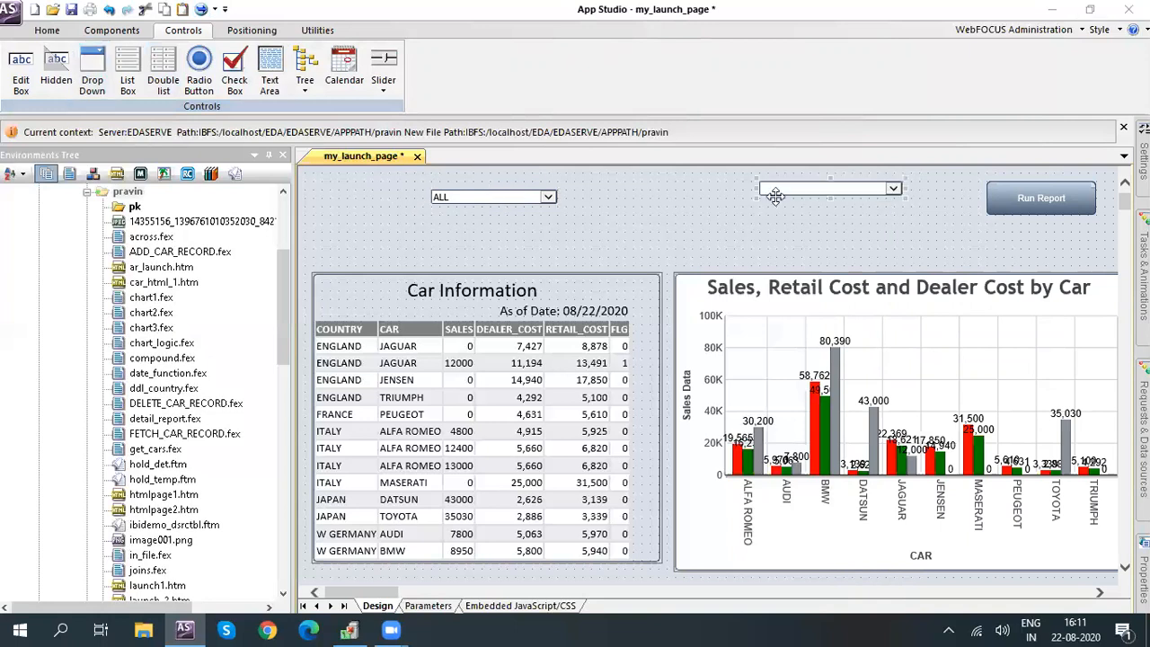
pyautogui.moveTo(819, 188); pyautogui.dragTo(820, 196)
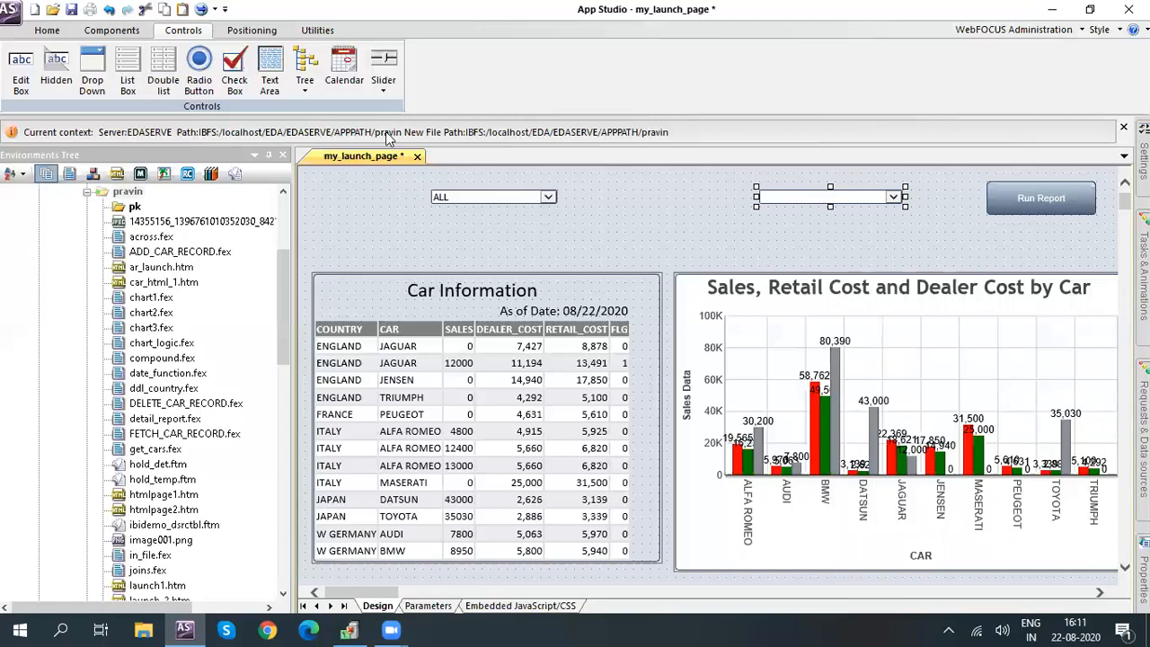
# Populate the second drop-down dynamically from the CAR field of the car data source and add the "ALL" option.
pyautogui.click(1143, 160)
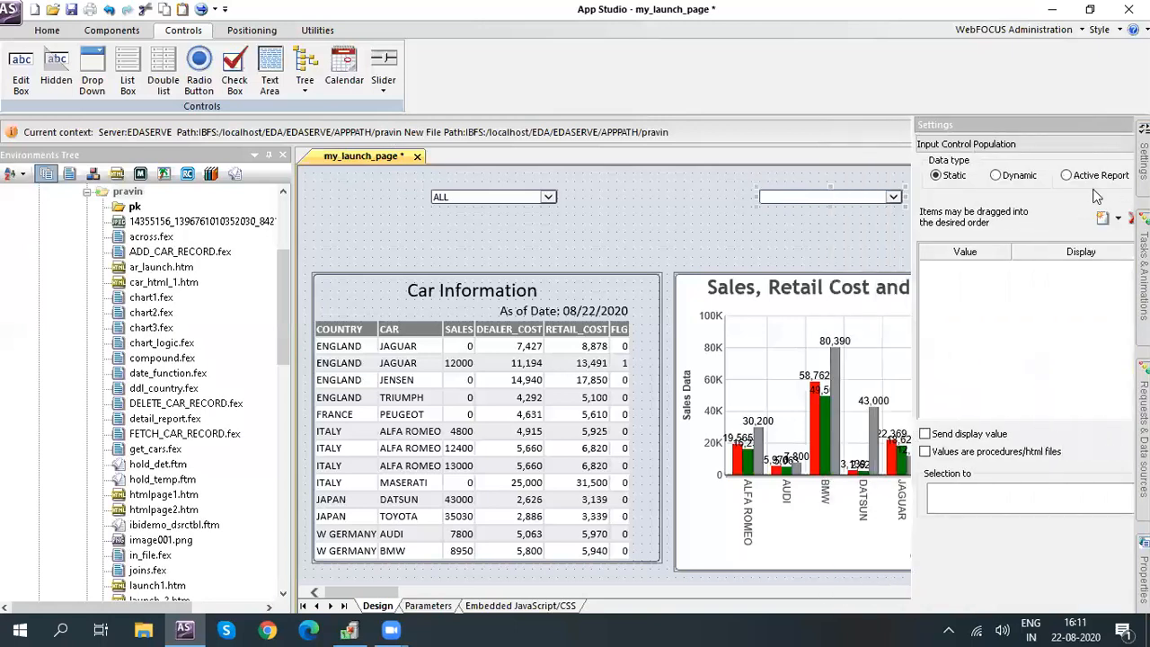
pyautogui.click(916, 177)
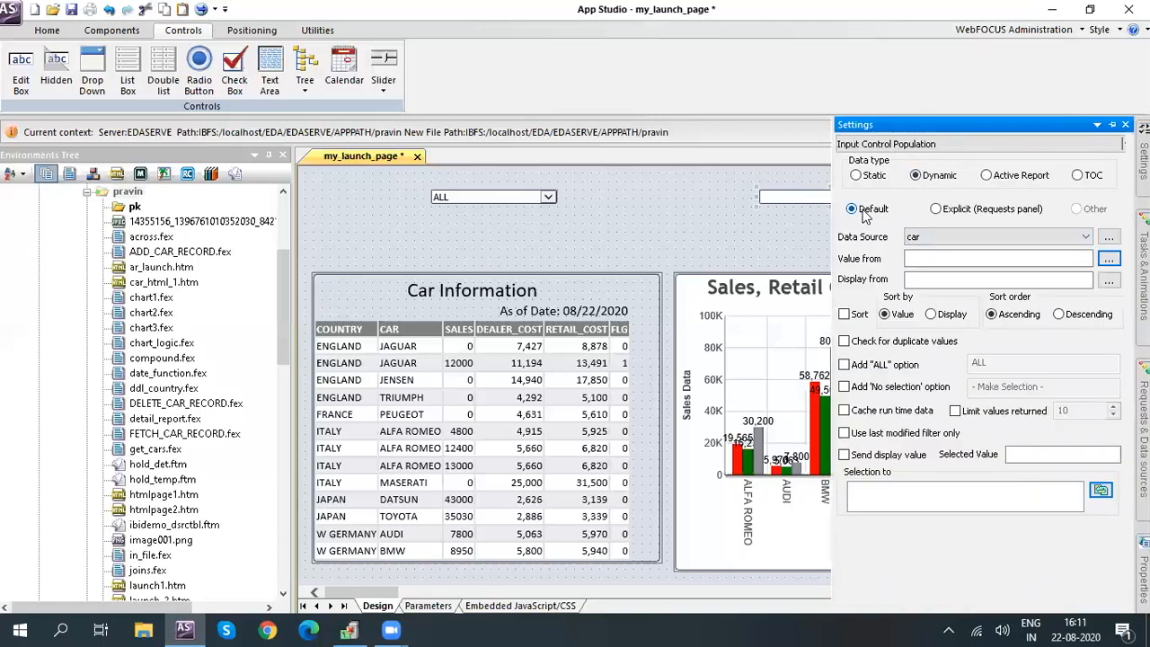
pyautogui.click(1109, 259)
pyautogui.doubleClick(994, 368)
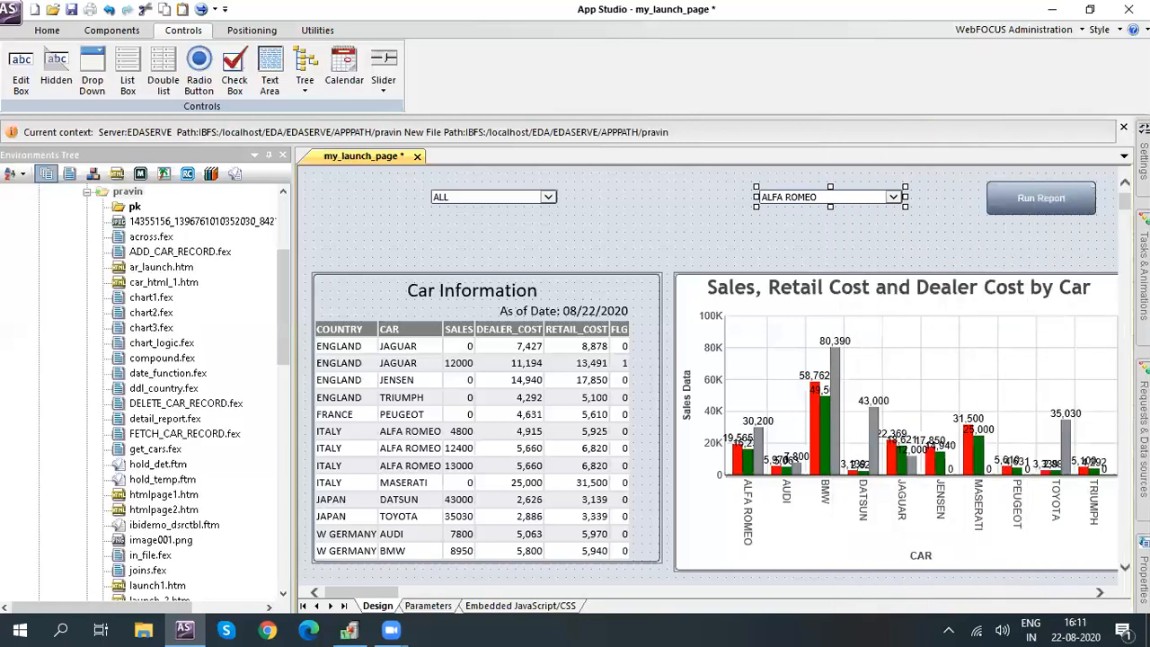
pyautogui.click(1144, 281)
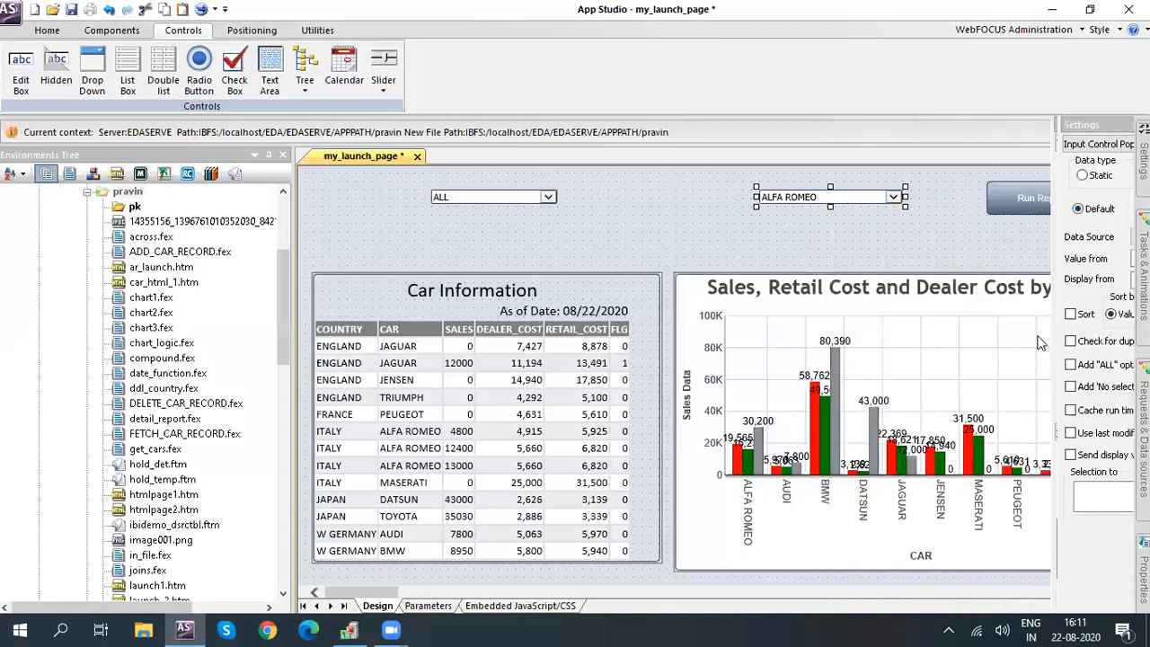
pyautogui.click(850, 366)
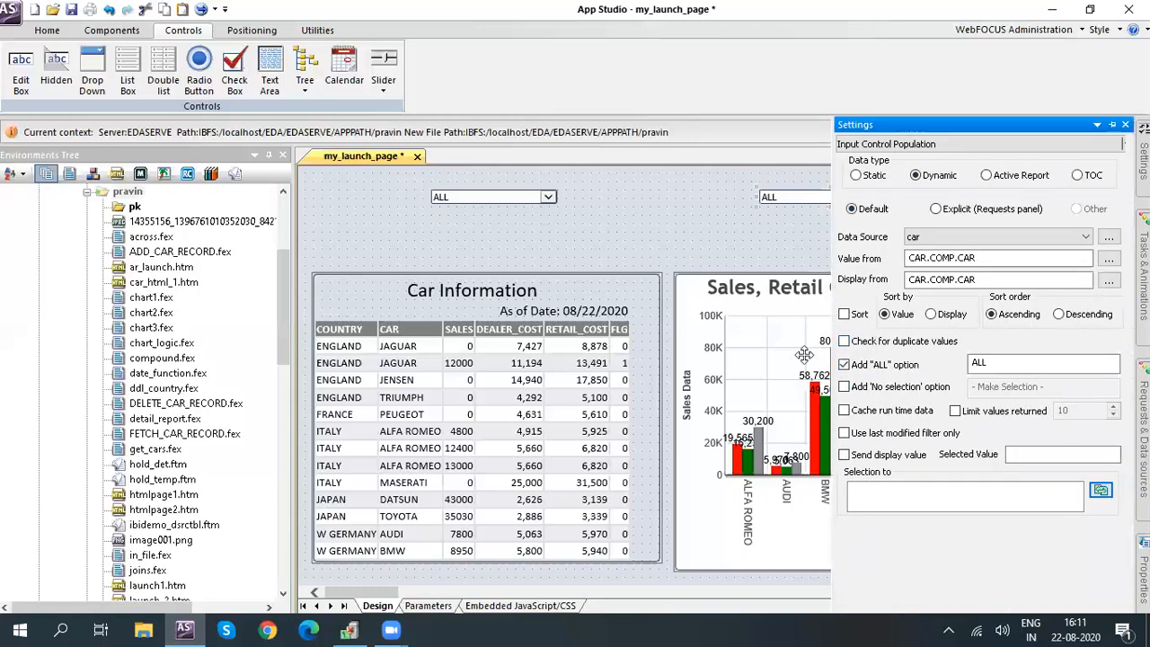
pyautogui.click(645, 202)
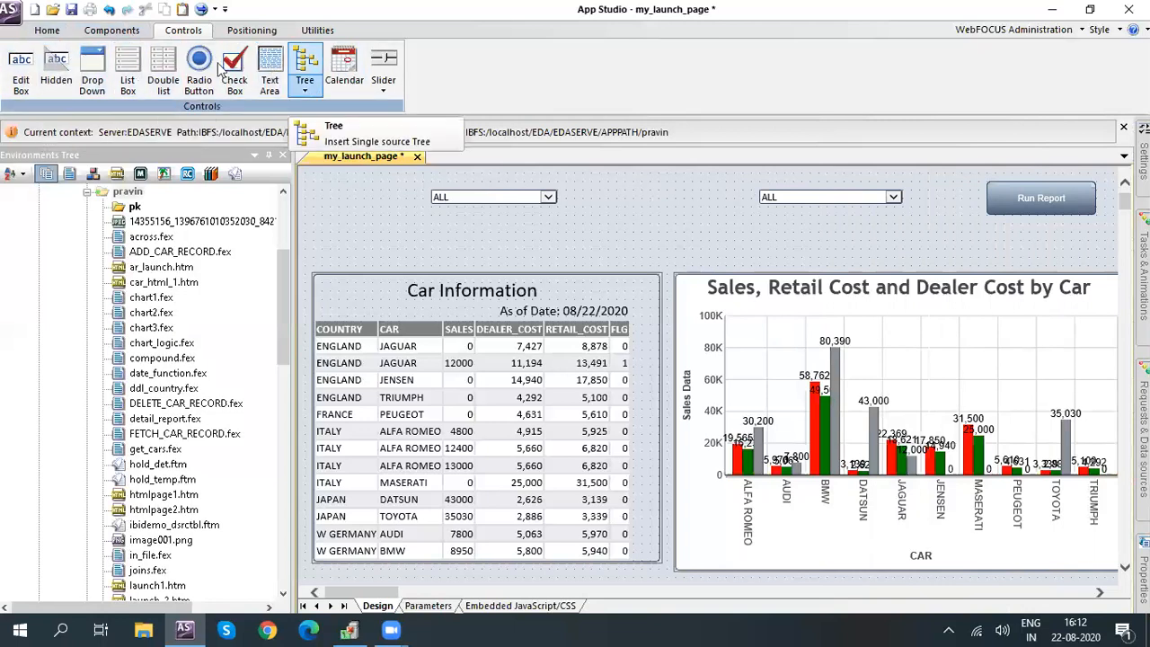
# Add a text element reading "Select Car:" just before the second drop-down.
pyautogui.click(111, 29)
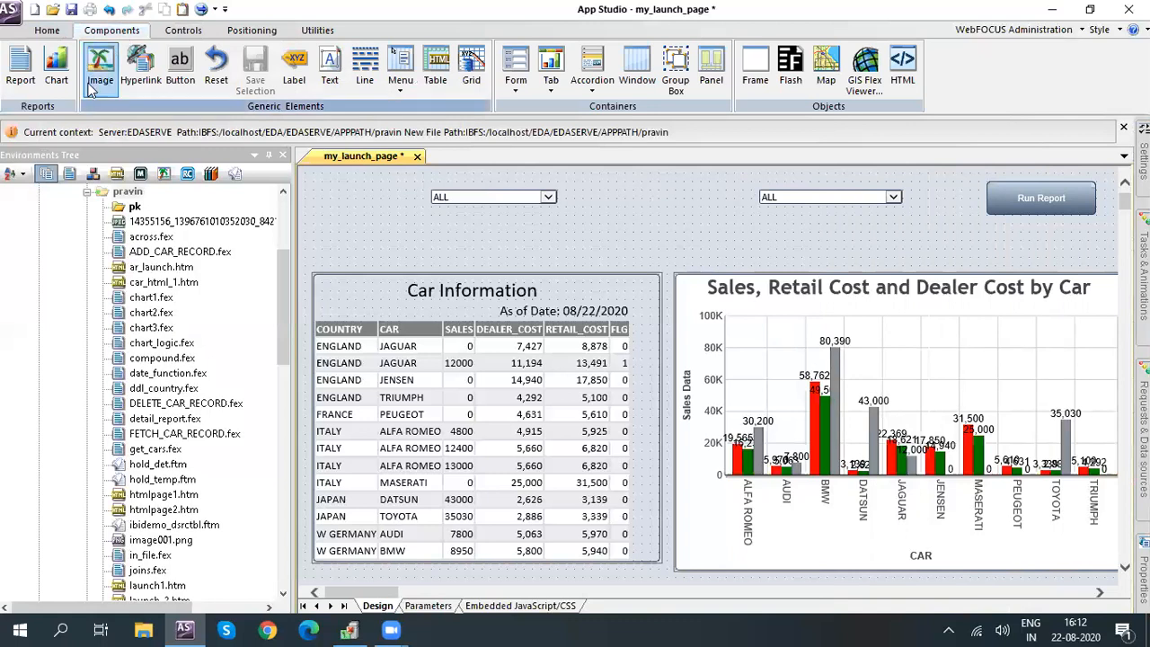
pyautogui.click(329, 68)
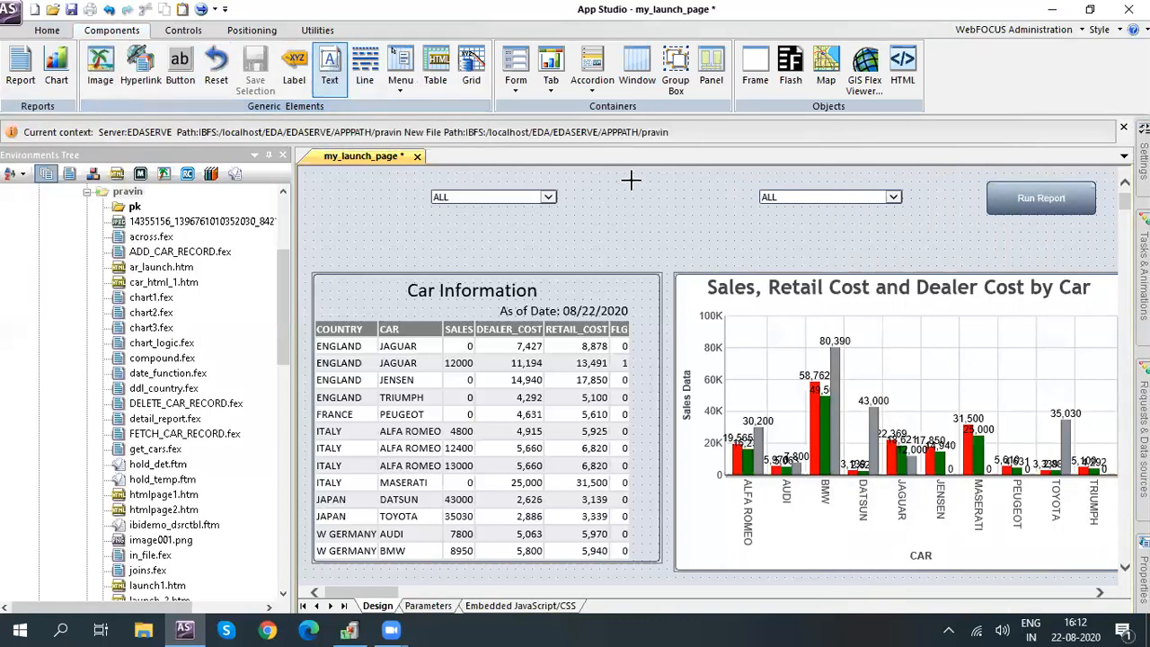
pyautogui.moveTo(649, 189); pyautogui.dragTo(751, 216)
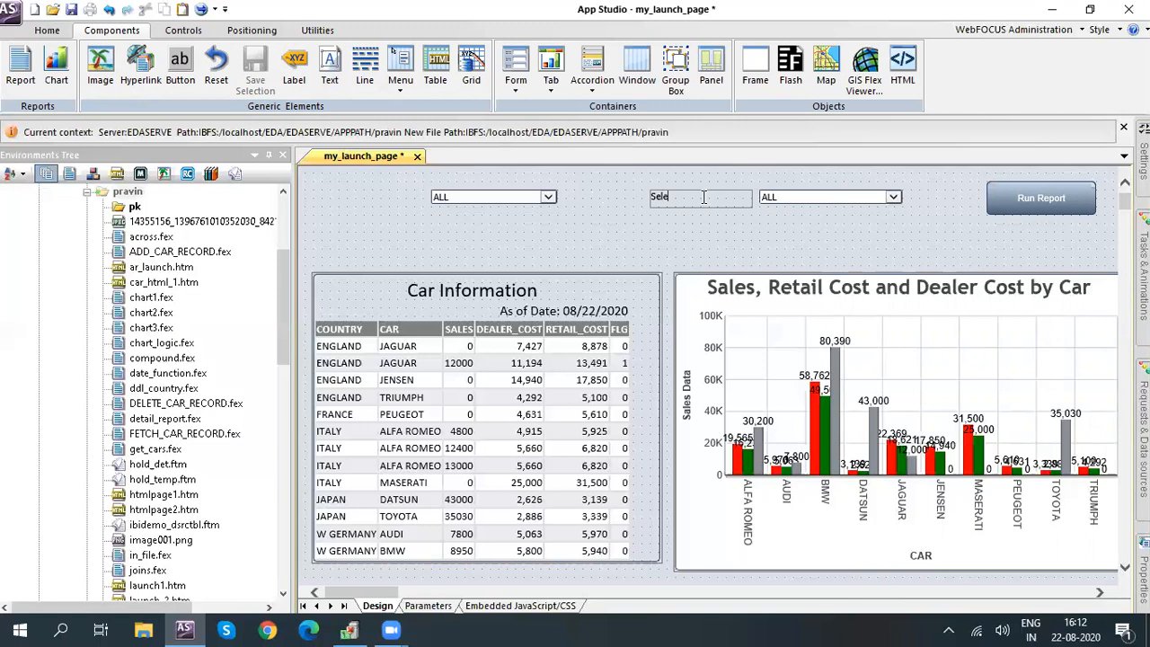
pyautogui.write('Select Car:')
# Add a text element reading "Select Country:" just before the country drop-down.
pyautogui.click(329, 72)
pyautogui.moveTo(317, 191); pyautogui.dragTo(400, 202)
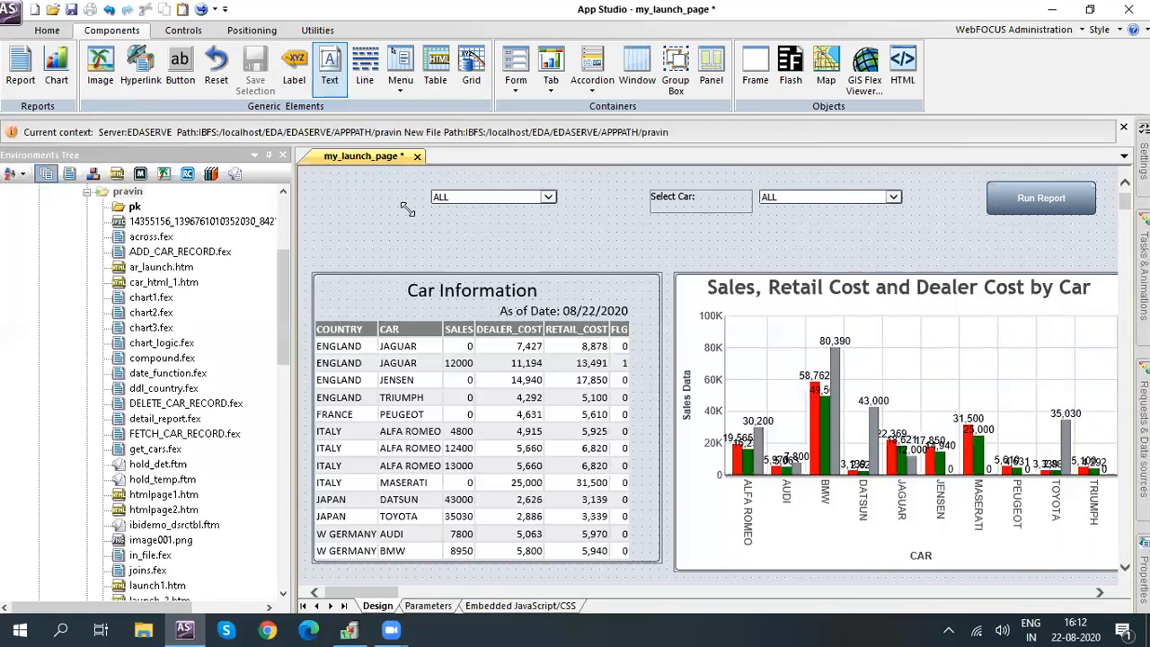
pyautogui.doubleClick(393, 198)
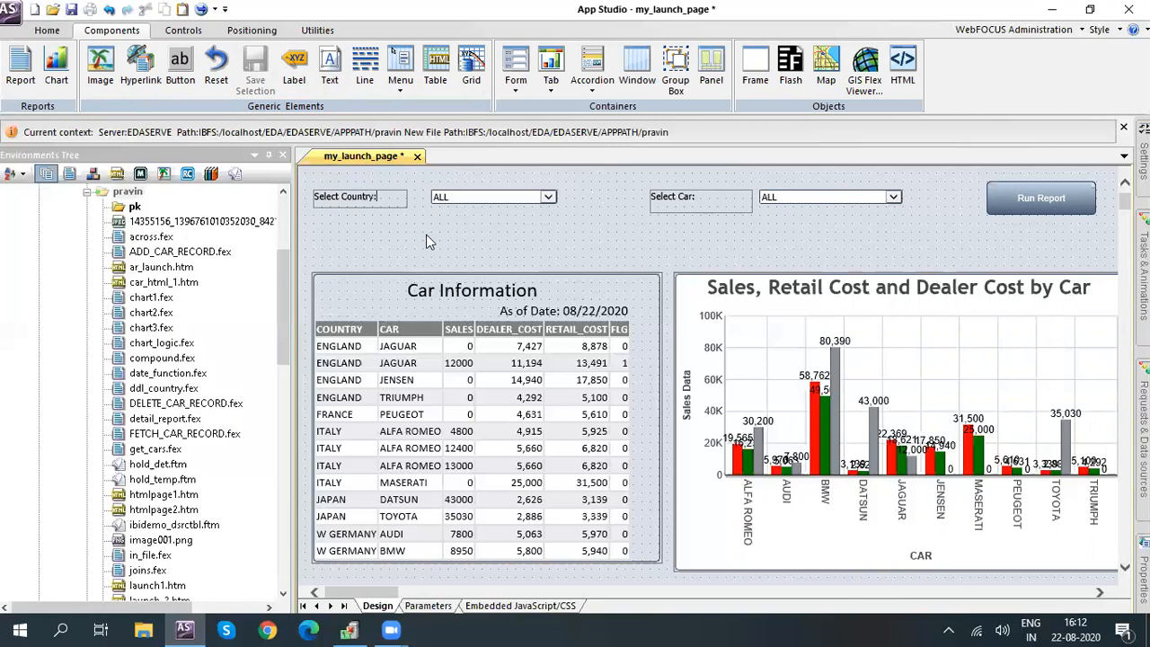
# Run the page and examine the options in the country and car drop-downs.
pyautogui.click(201, 10)
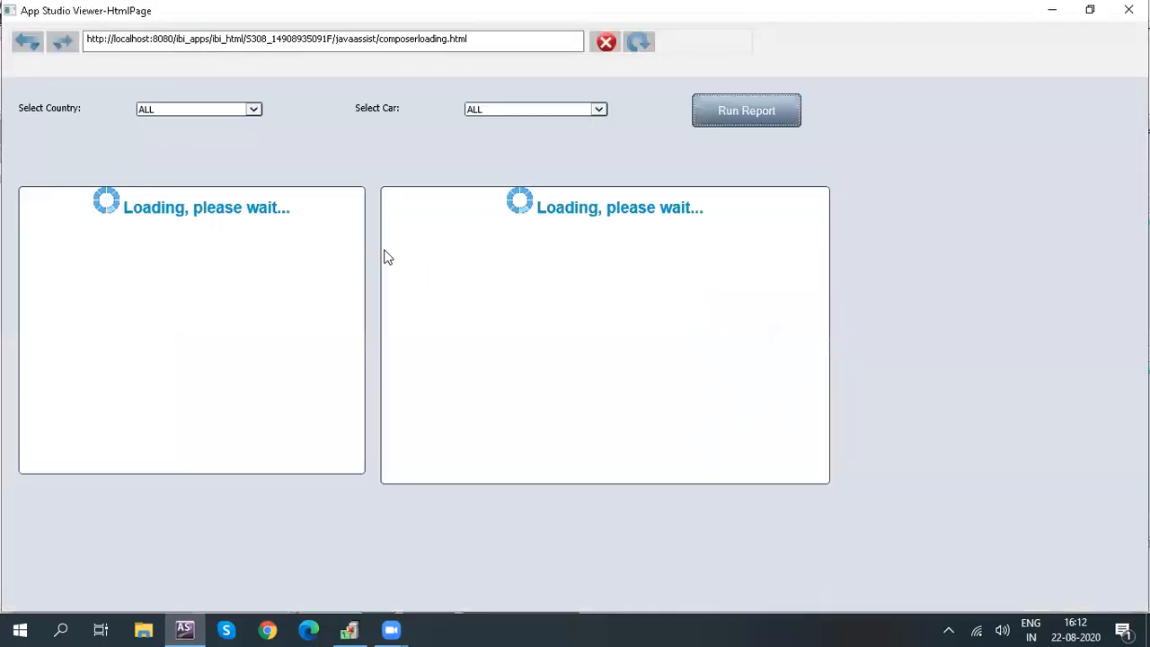
pyautogui.click(254, 106)
pyautogui.click(140, 113)
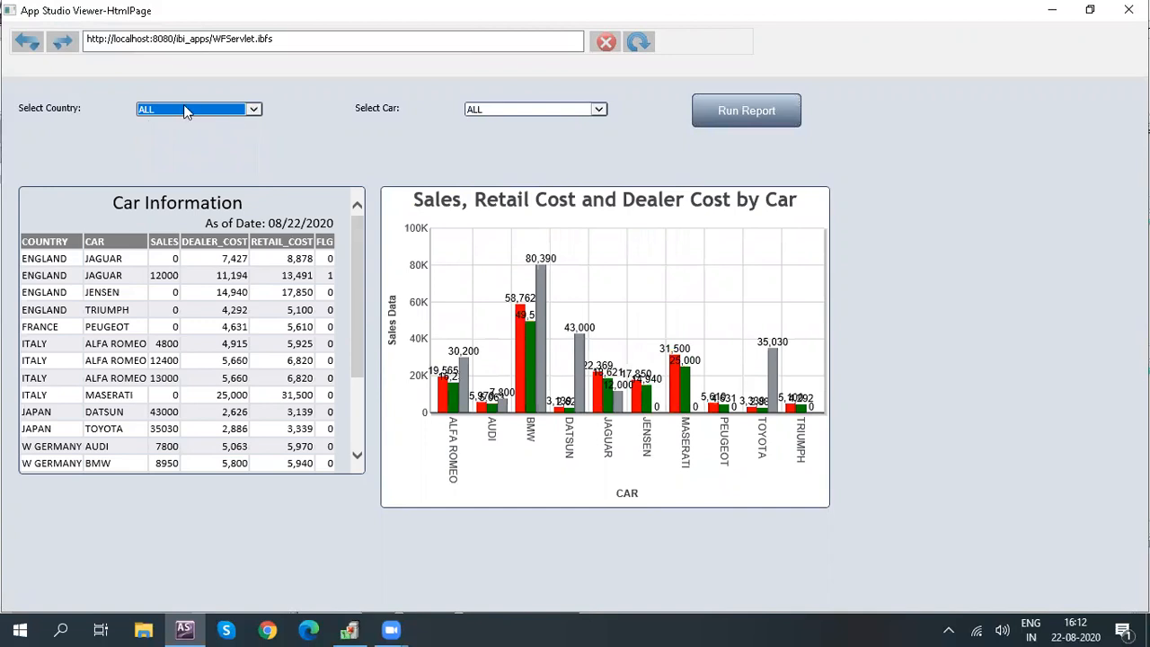
pyautogui.click(599, 108)
pyautogui.click(629, 107)
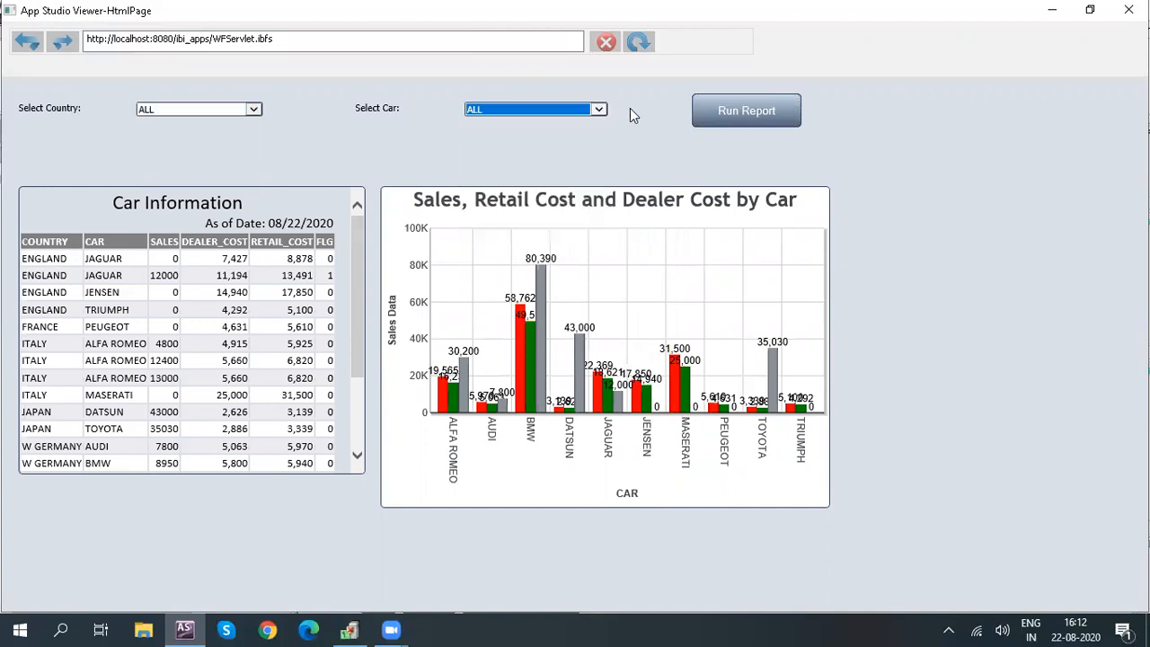
# Run the report with BMW selected as the car, check the report and chart, and close the preview.
pyautogui.click(599, 112)
pyautogui.click(507, 149)
pyautogui.click(747, 106)
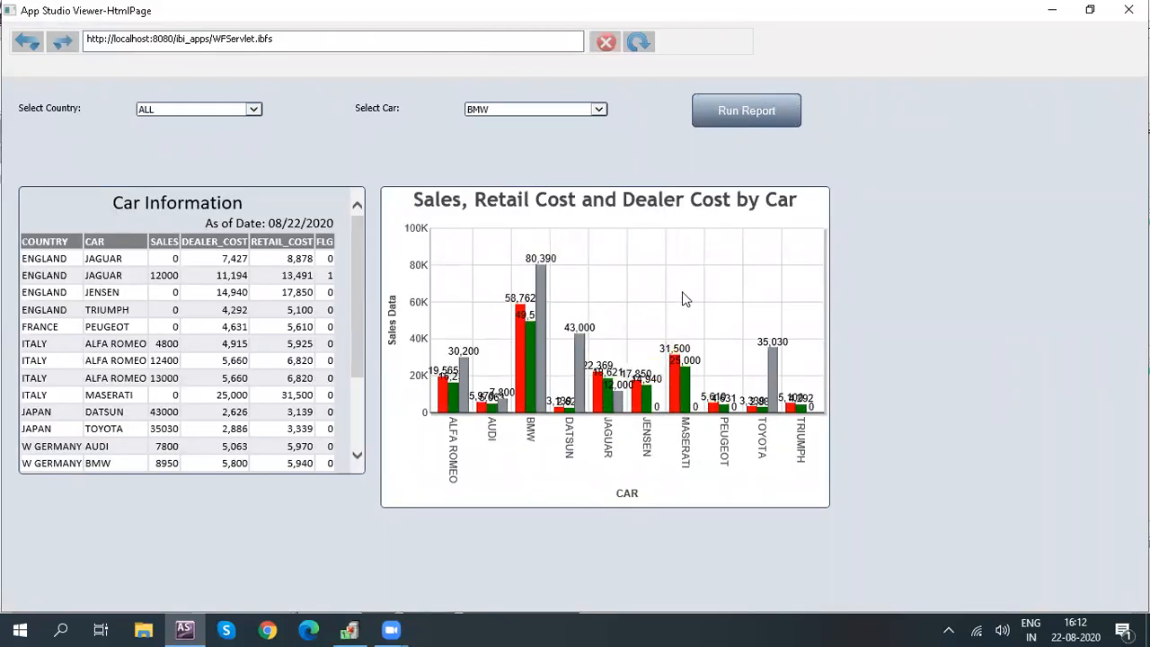
pyautogui.click(599, 109)
pyautogui.click(596, 110)
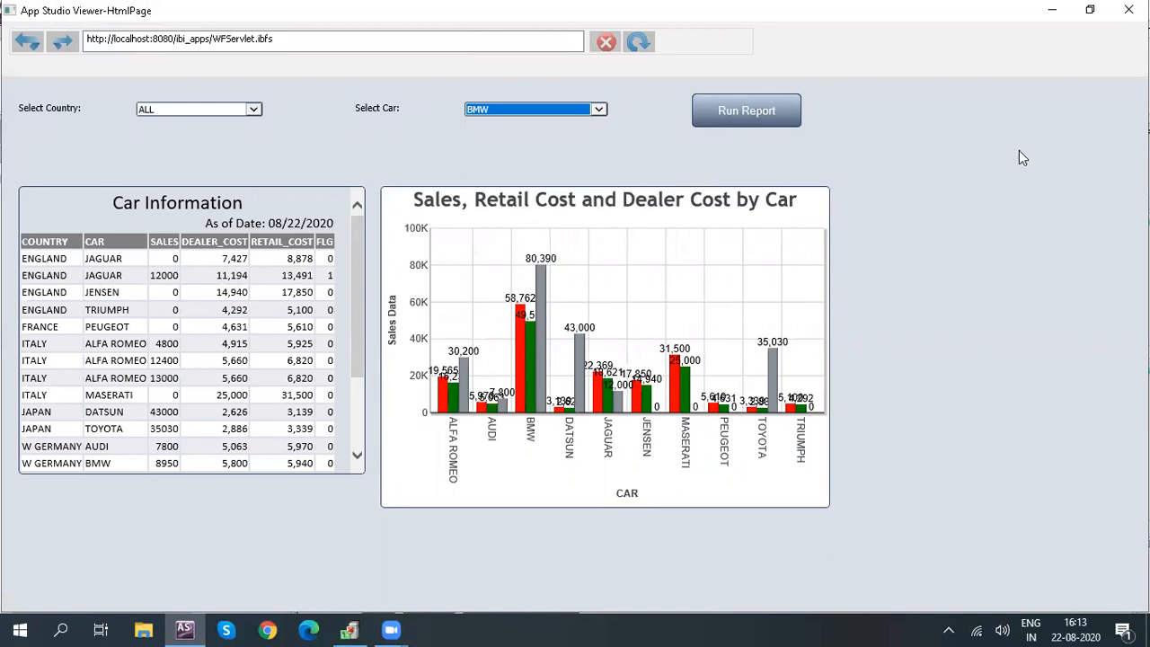
pyautogui.click(1128, 10)
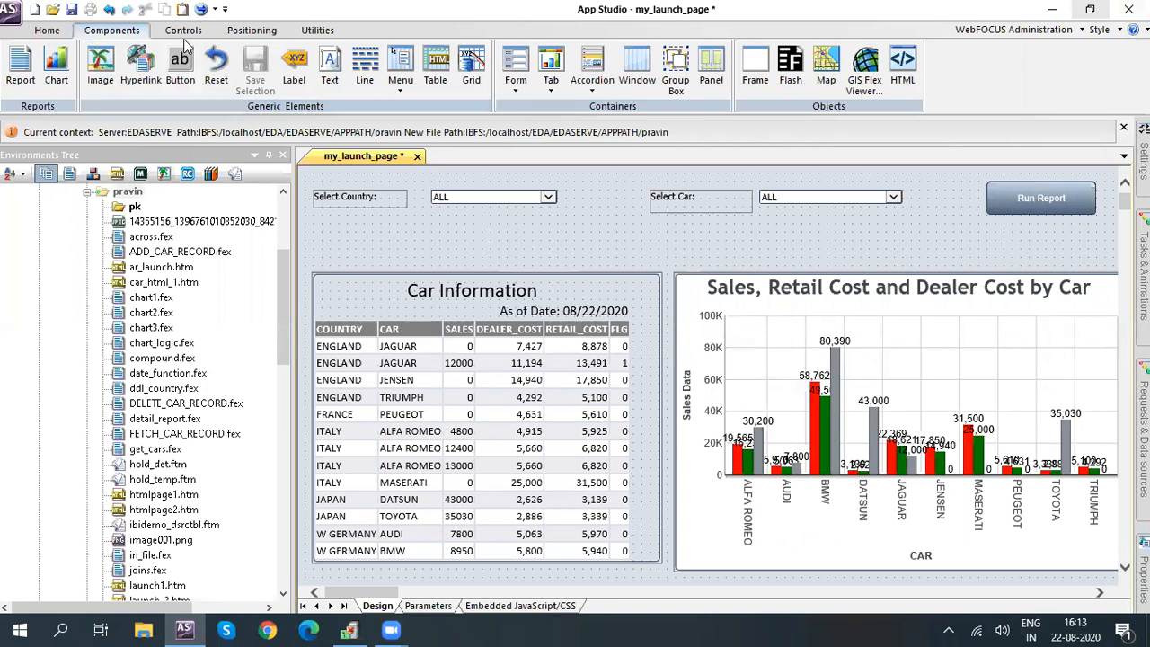
# Save the launch page and open chart2.fex in the text editor.
pyautogui.click(71, 9)
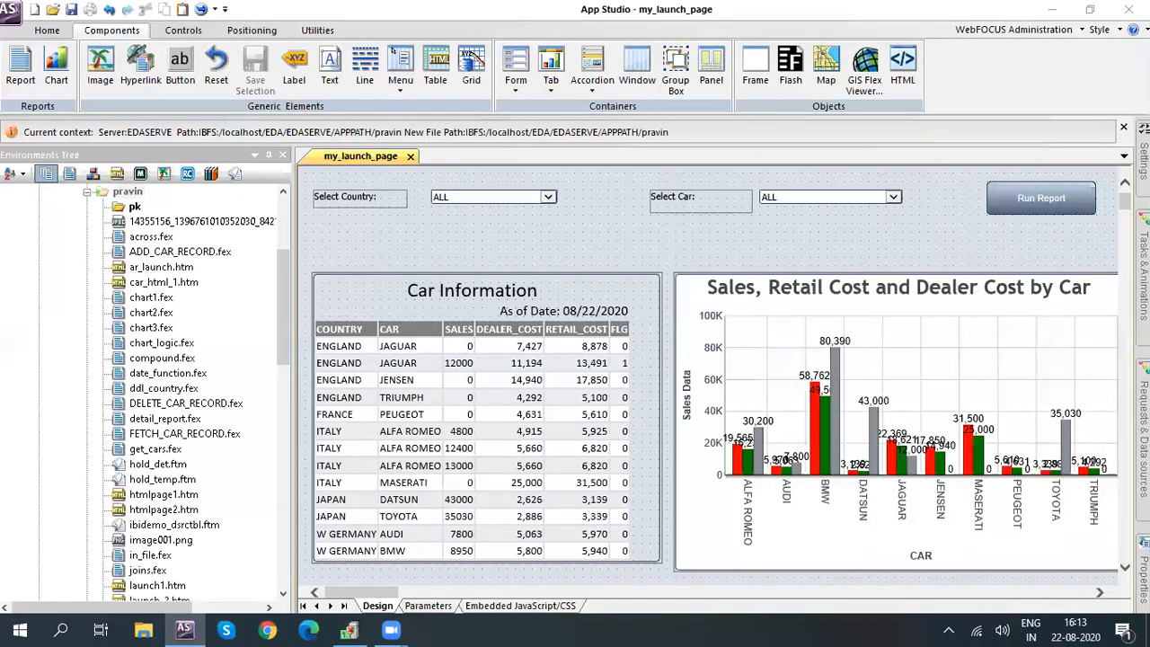
pyautogui.moveTo(1143, 440)
pyautogui.rightClick(153, 314)
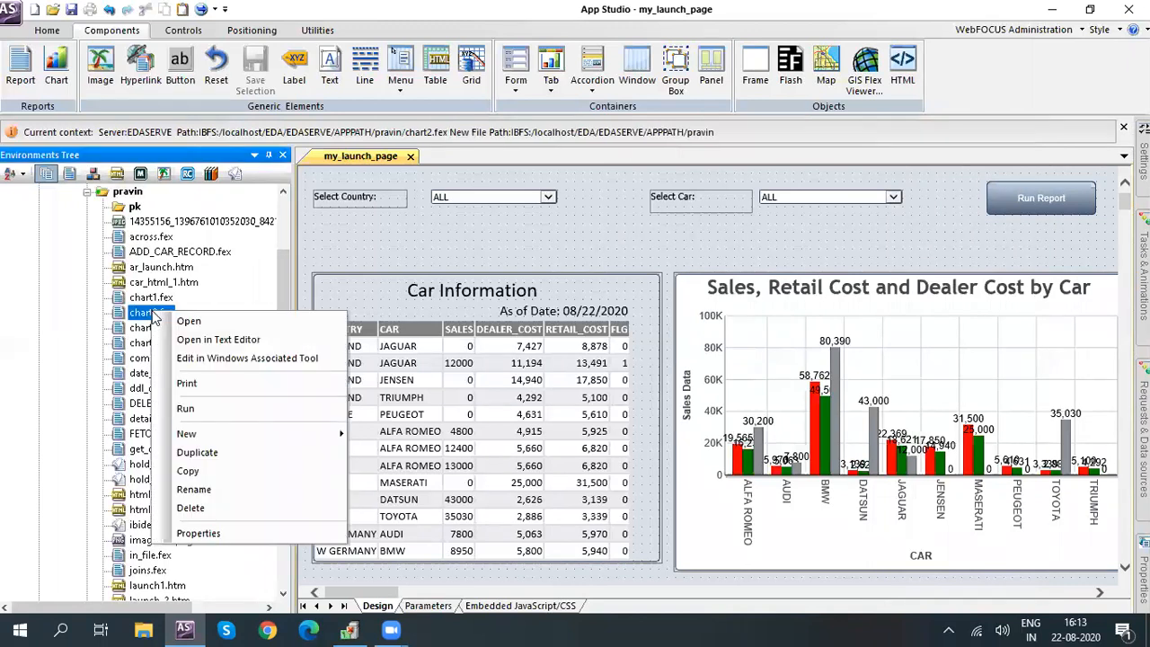
pyautogui.click(221, 336)
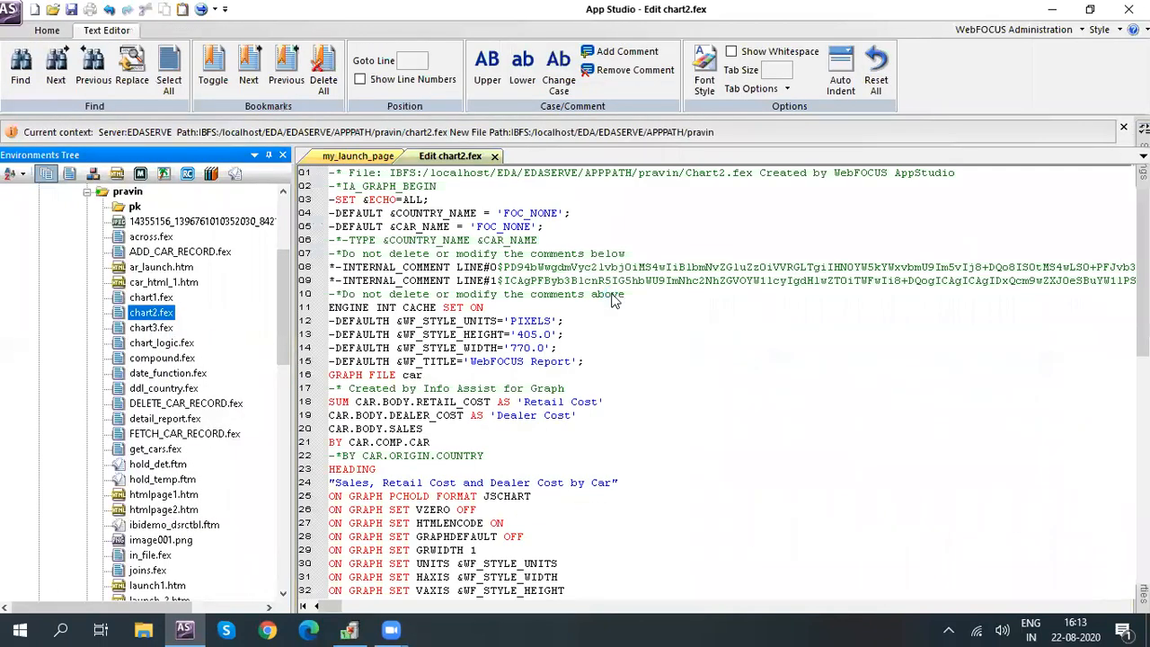
# Review the launch page's chart request and the COUNTRY_NAME and CAR_NAME default declarations in chart2.fex.
pyautogui.click(613, 281)
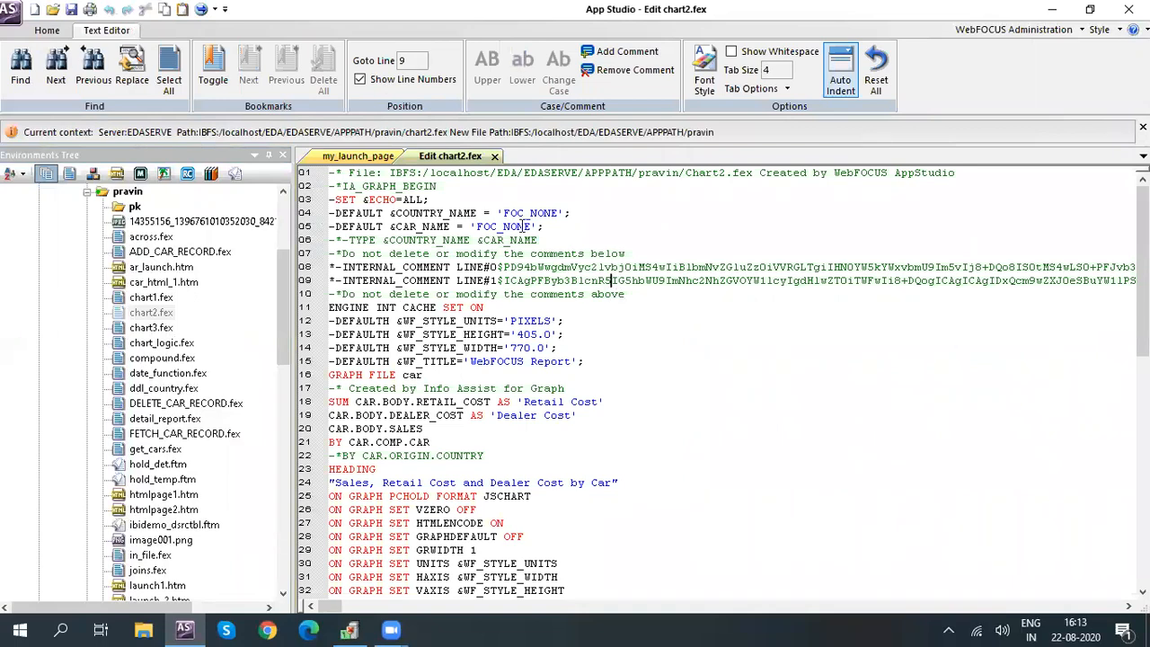
pyautogui.click(357, 157)
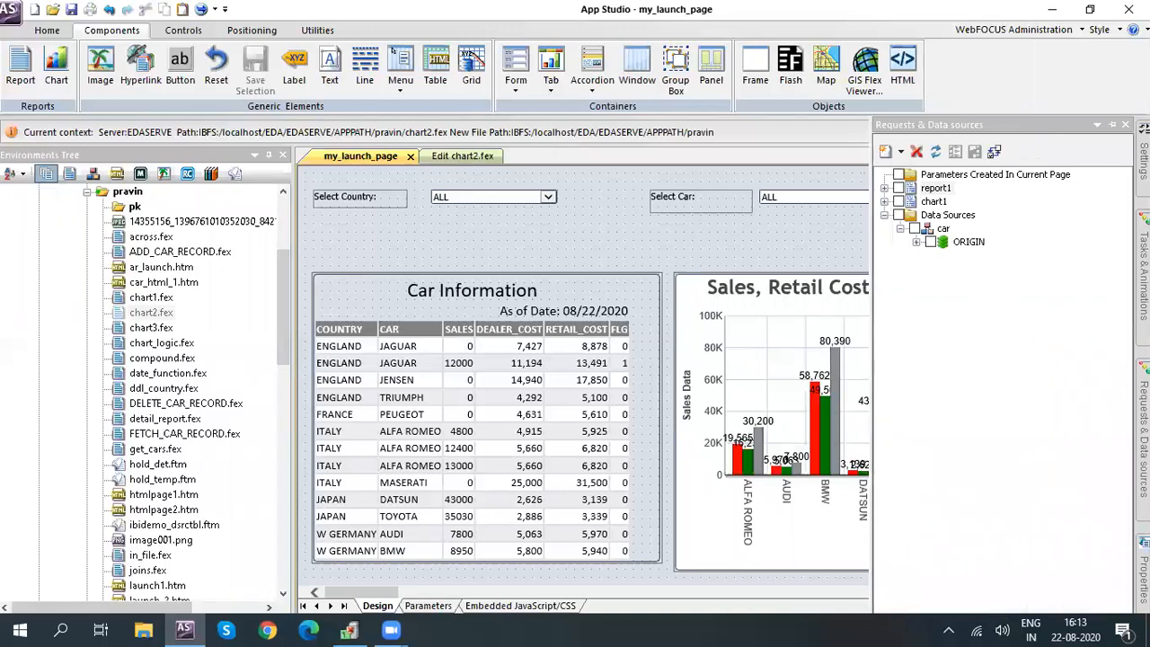
pyautogui.moveTo(1143, 575)
pyautogui.rightClick(934, 201)
pyautogui.click(991, 232)
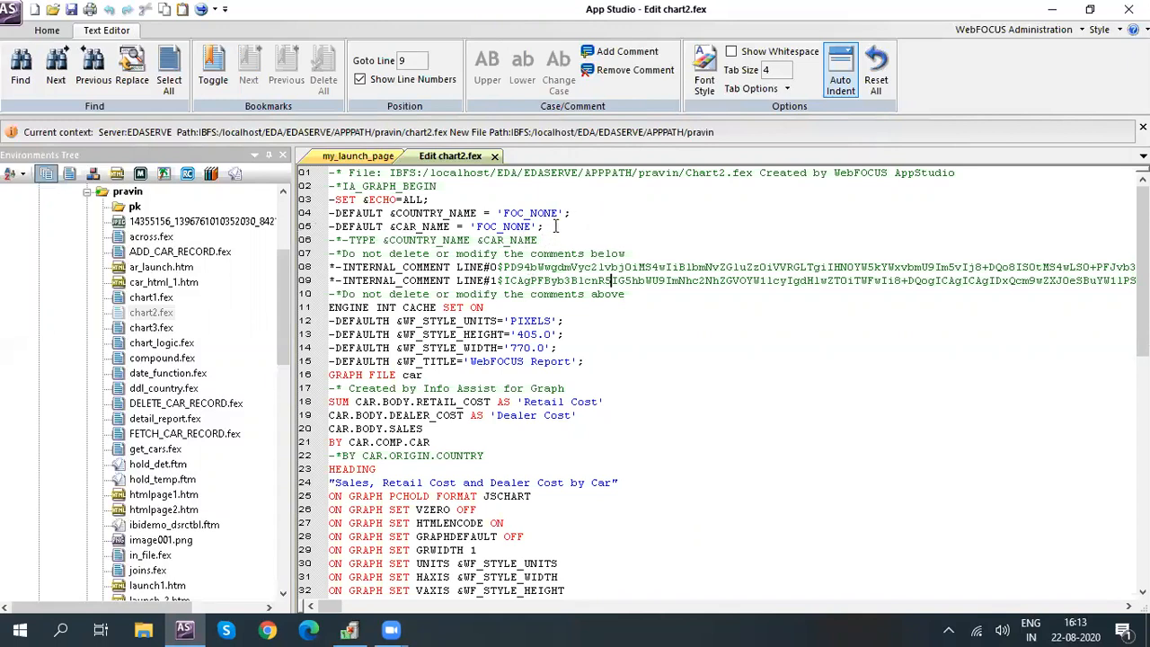
pyautogui.doubleClick(417, 213)
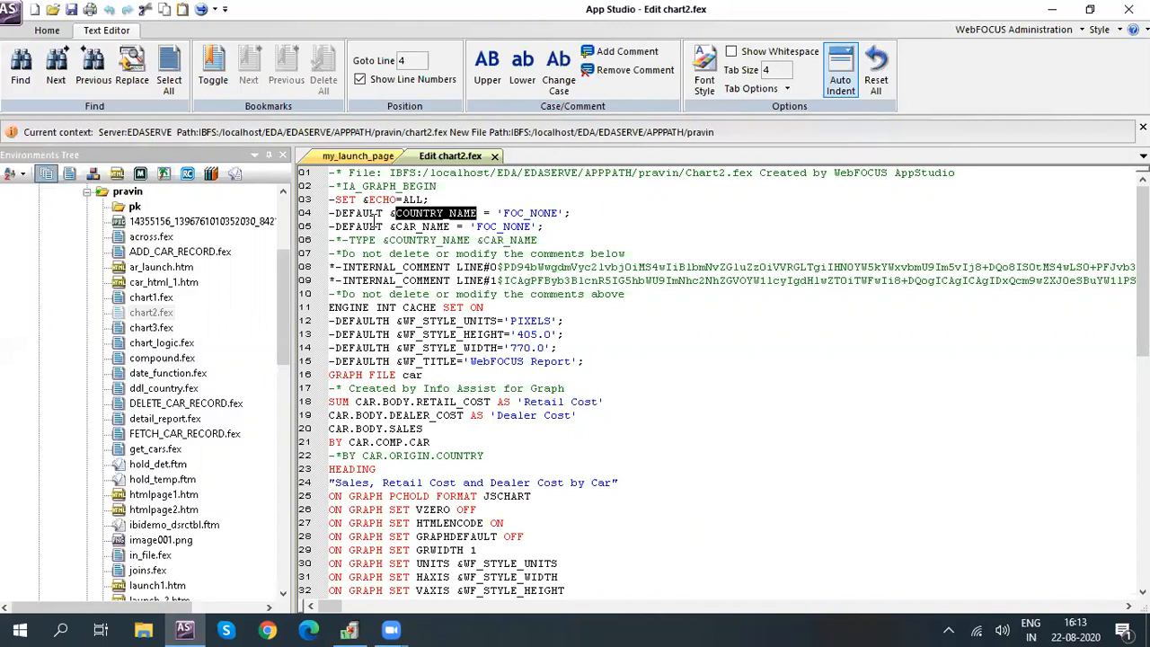
pyautogui.doubleClick(424, 226)
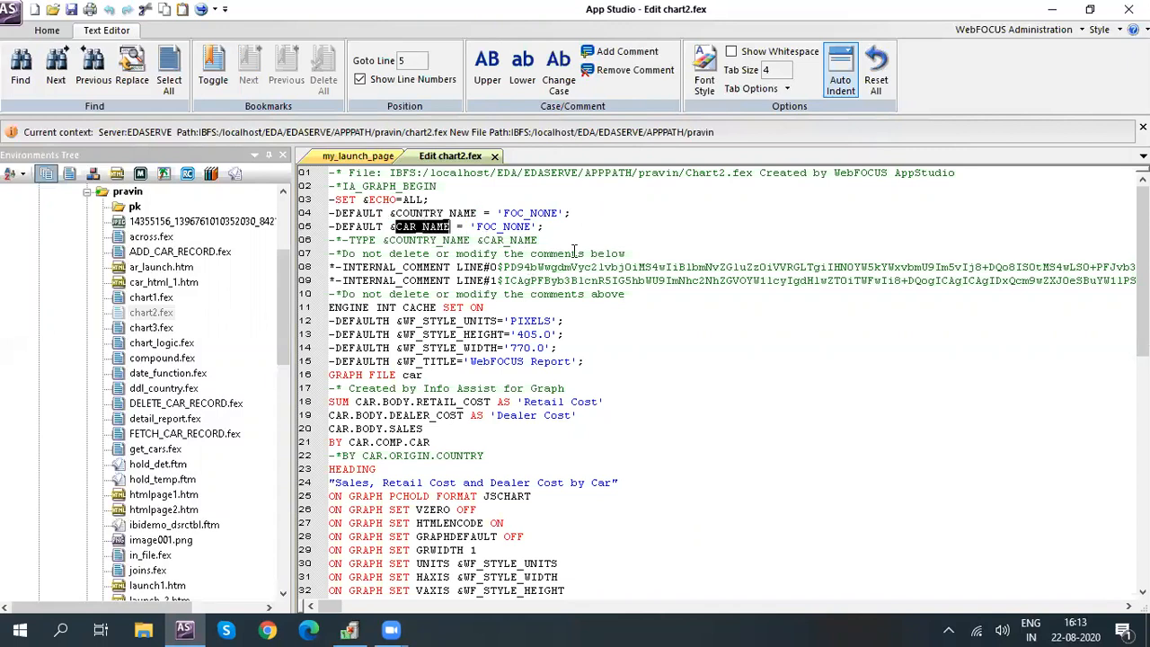
# Open report1.fex in the text editor and review its COUNTRY_NAME and CAR_NAME default lines.
pyautogui.moveTo(283, 293); pyautogui.dragTo(251, 401)
pyautogui.rightClick(160, 464)
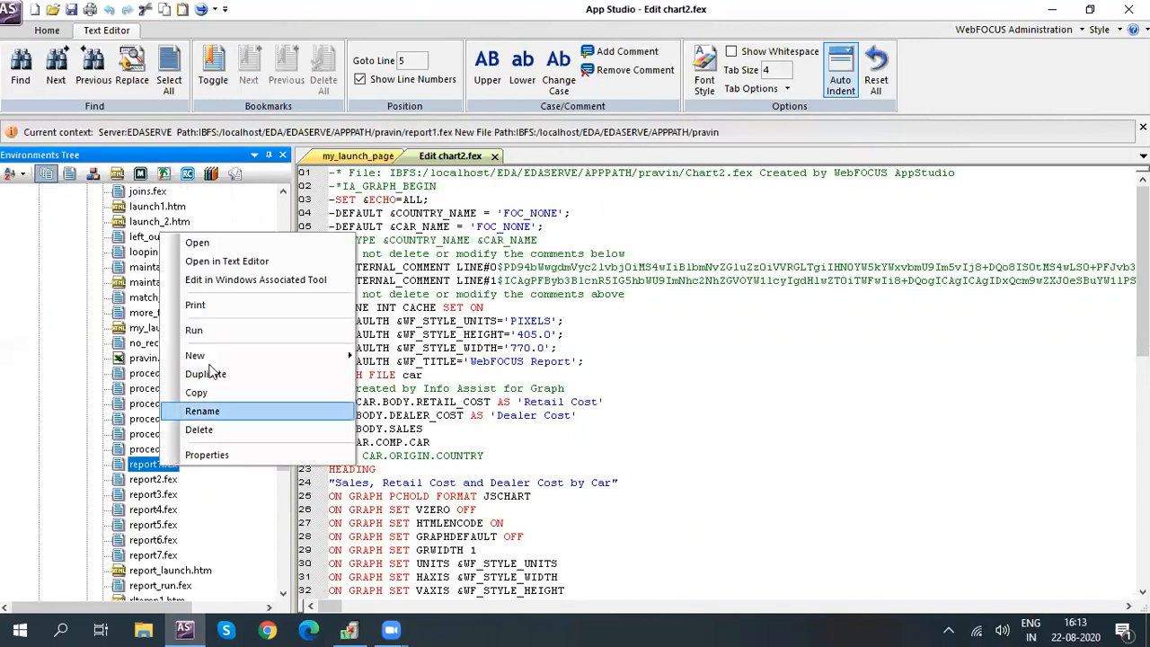
pyautogui.click(247, 261)
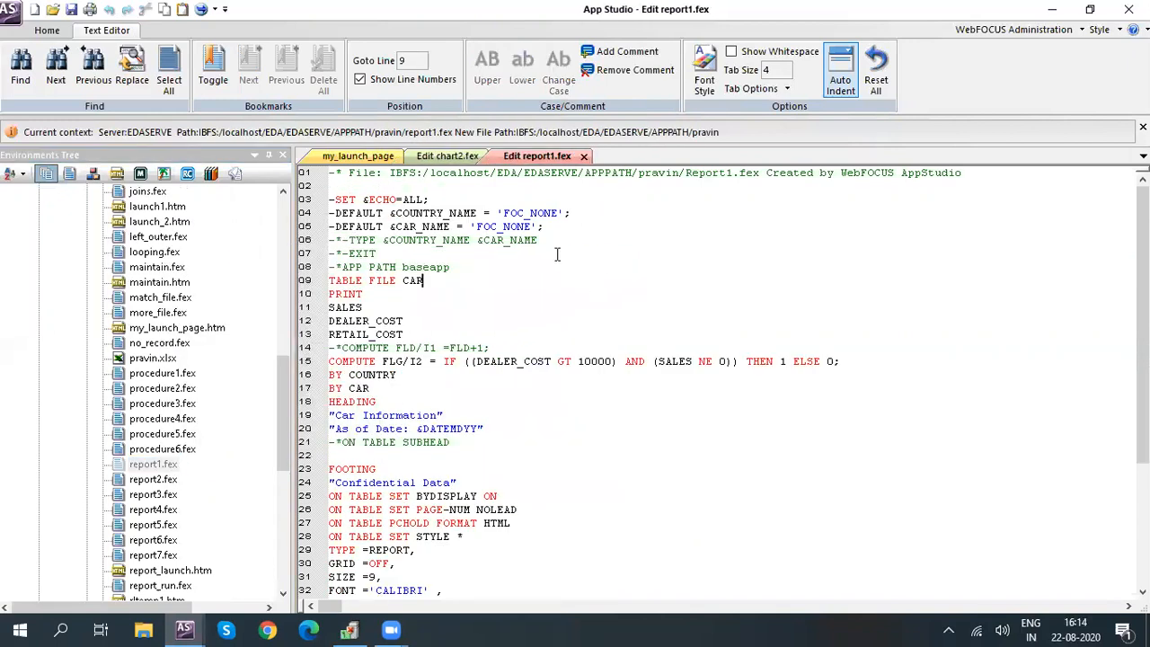
pyautogui.moveTo(554, 226); pyautogui.dragTo(328, 213)
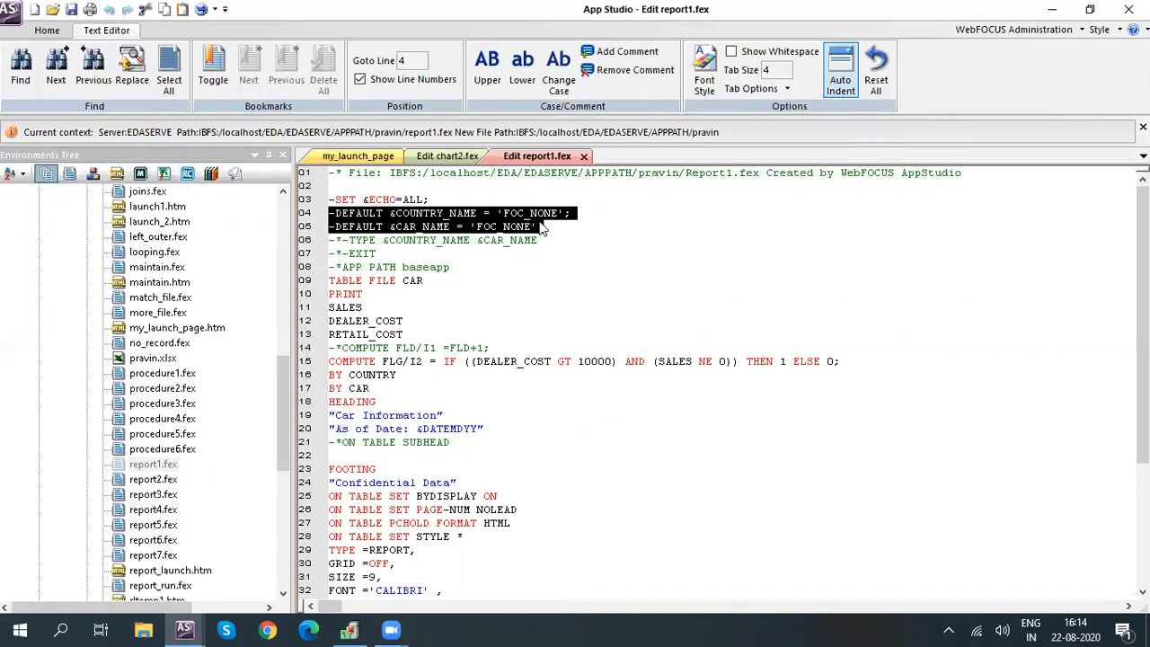
pyautogui.click(426, 232)
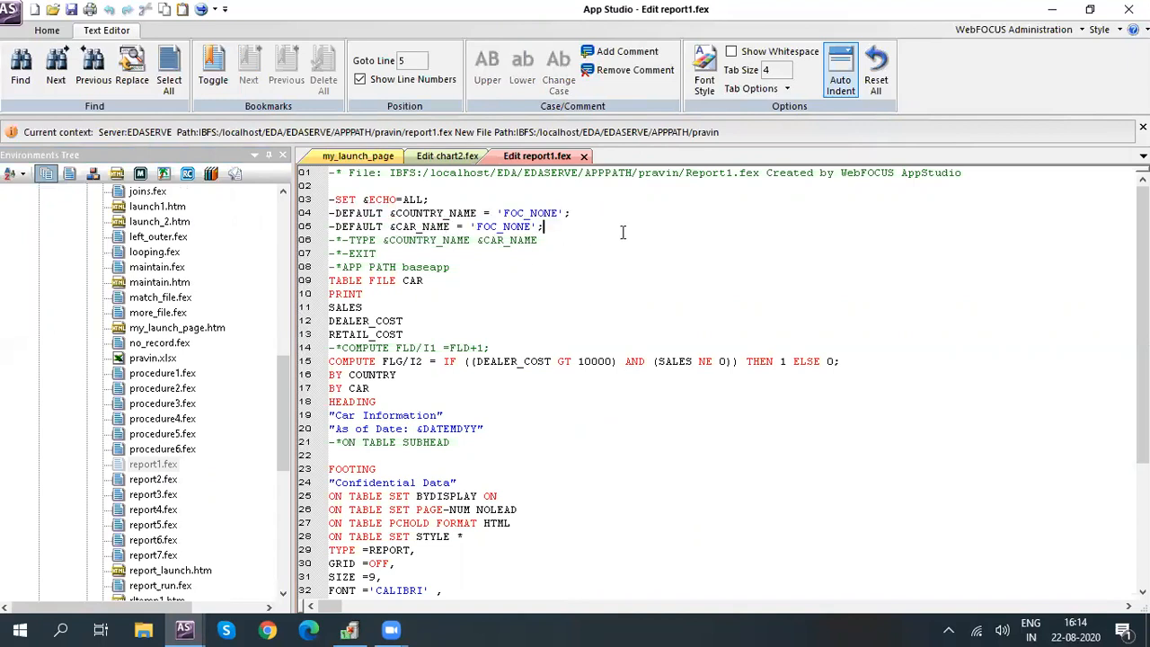
# Add the filter line WHERE COUNTRY EQ '&COUNTRY_NAME.EVAL' after BY CAR in report1.fex.
pyautogui.scroll(-2, 482, 297)
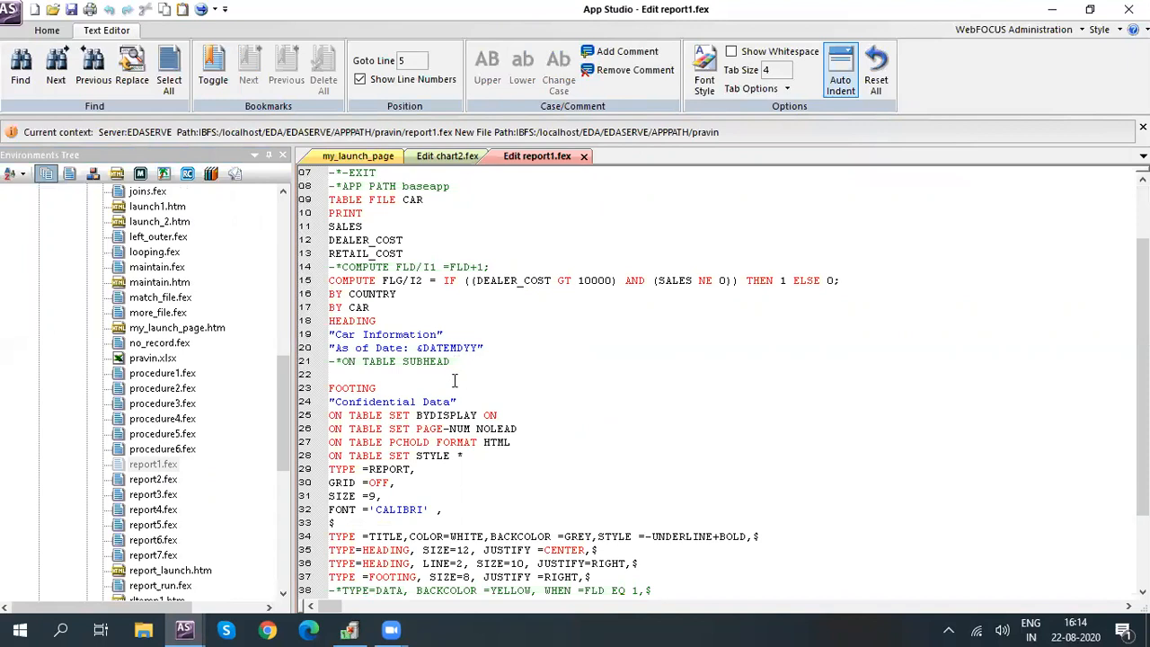
pyautogui.scroll(1, 411, 325)
pyautogui.click(385, 348)
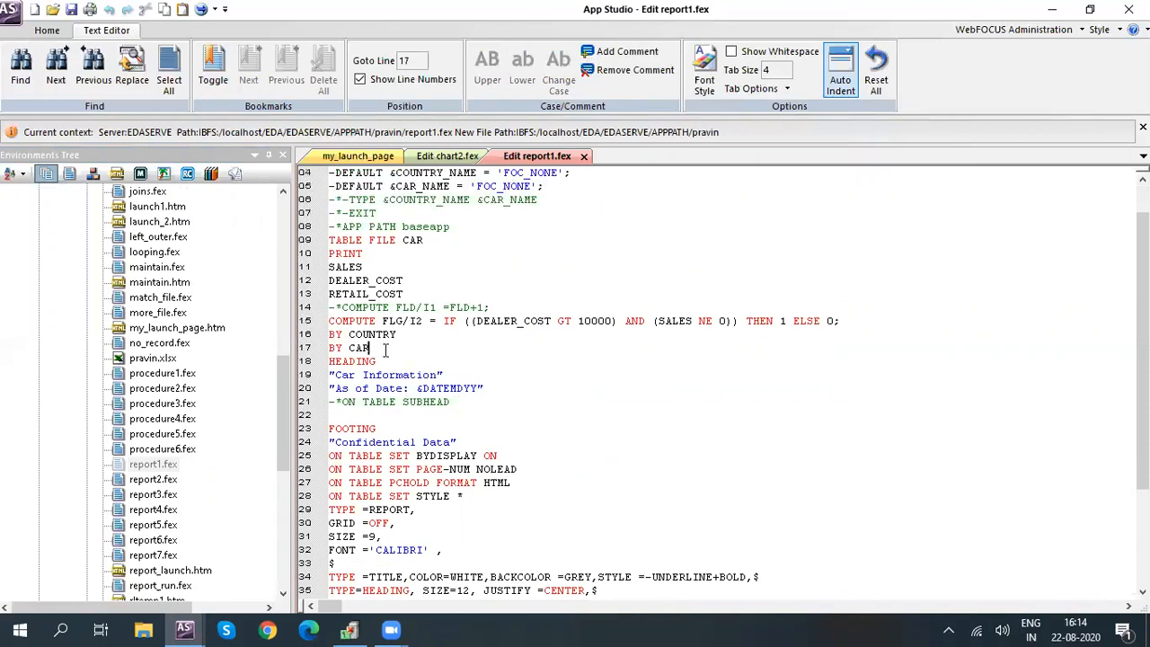
pyautogui.press('Return')
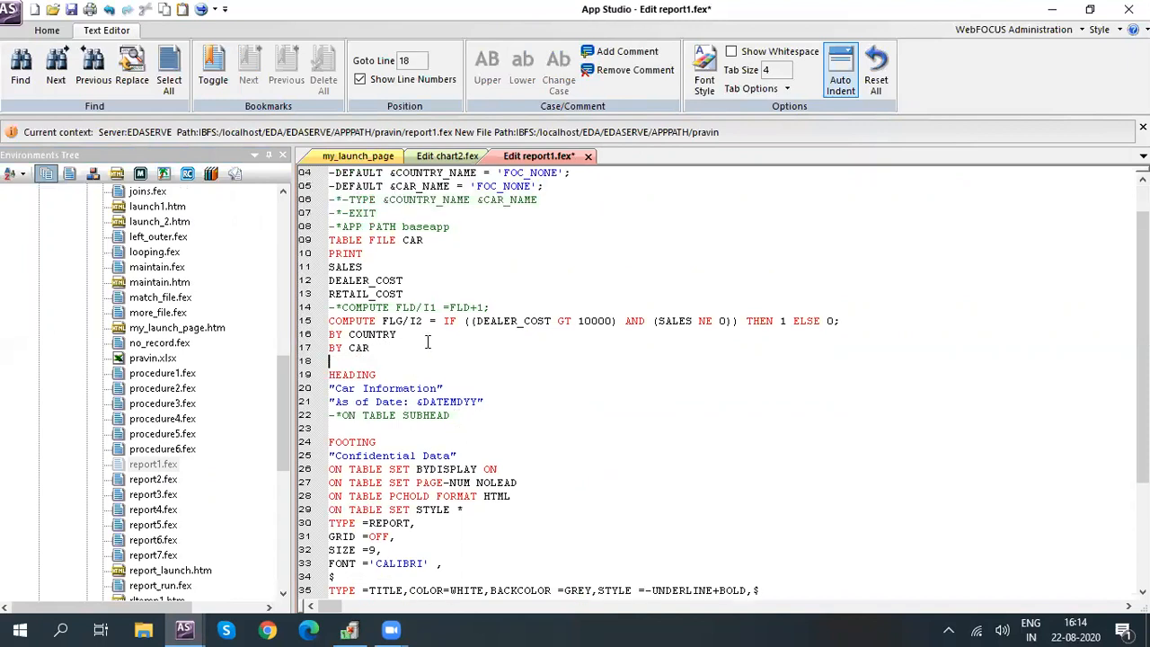
pyautogui.scroll(1, 429, 309)
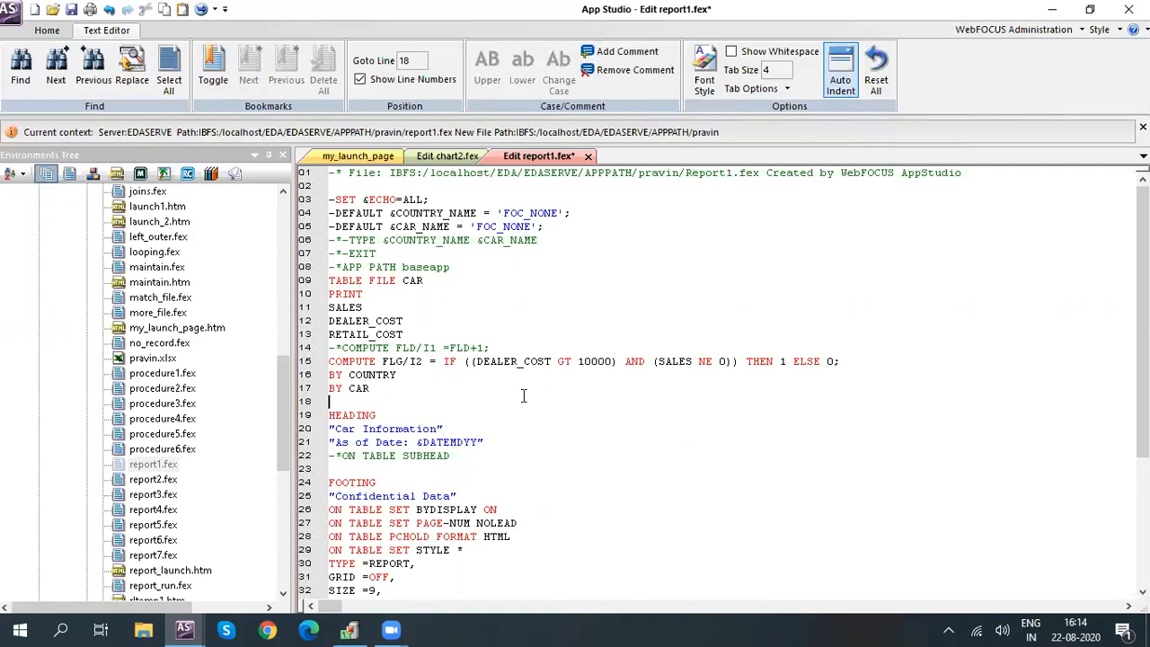
pyautogui.write("HERE COUNTRY EQ '&")
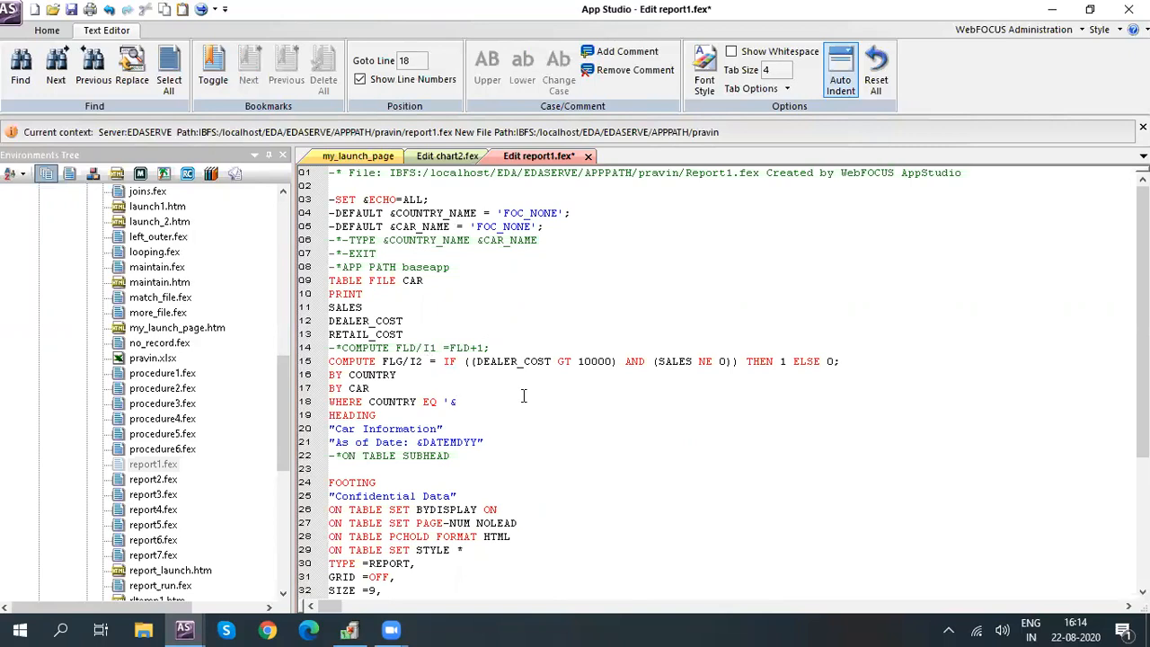
pyautogui.doubleClick(438, 213)
pyautogui.hotkey('ctrl', 'c')
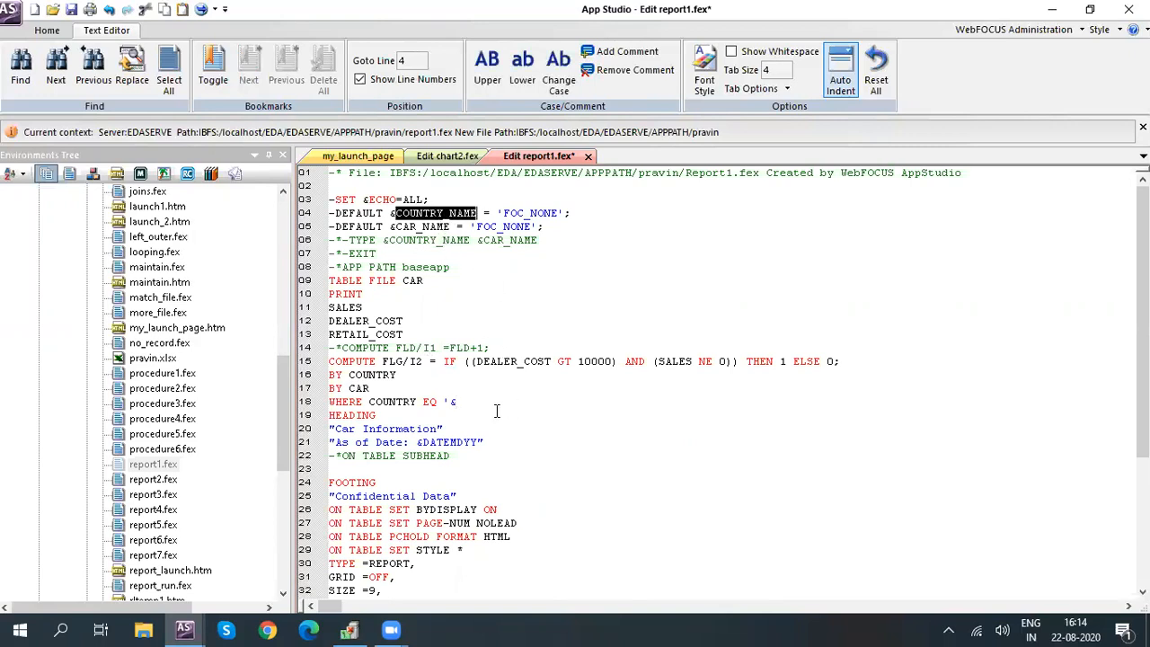
pyautogui.click(494, 405)
pyautogui.hotkey('ctrl', 'v')
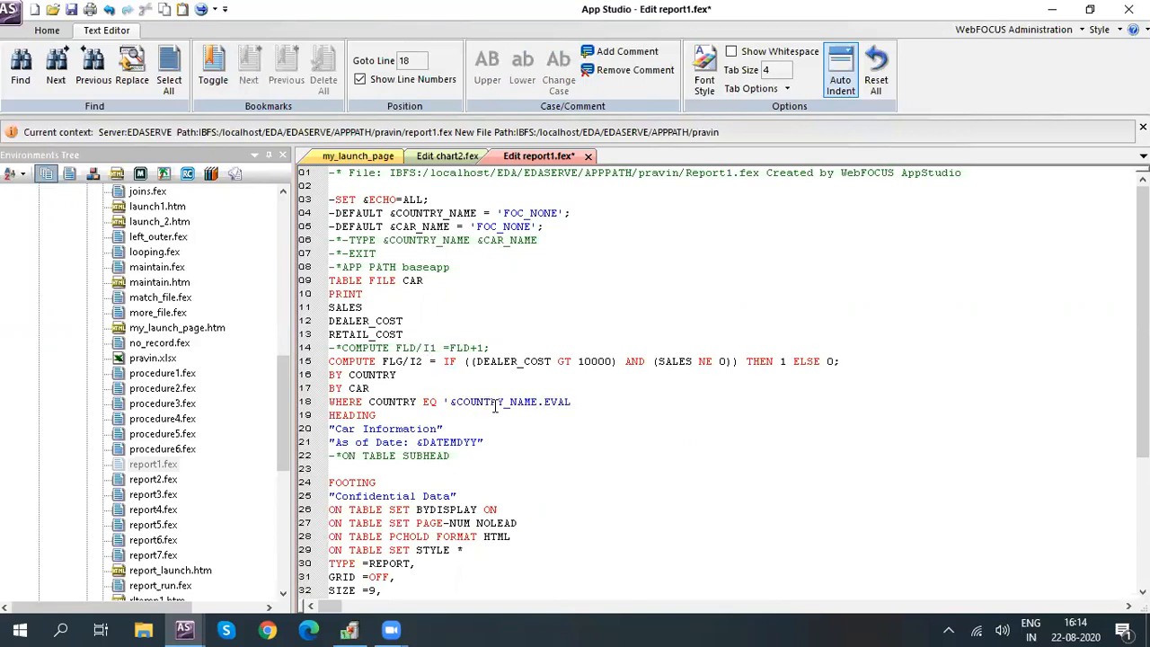
pyautogui.press('Return')
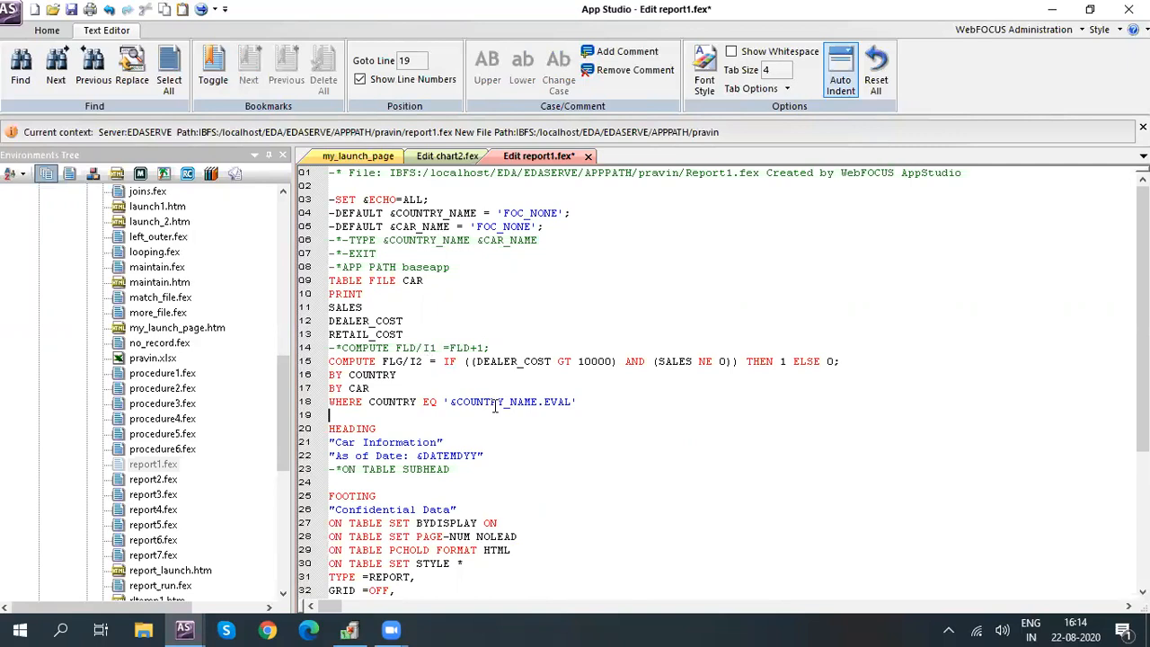
# Add WHERE CAR EQ '&CAR_NAME.EVAL' below the country filter, copy both WHERE lines and save report1.fex.
pyautogui.write("WHERE CAR EQ '&CAR_NAME.EVAL")
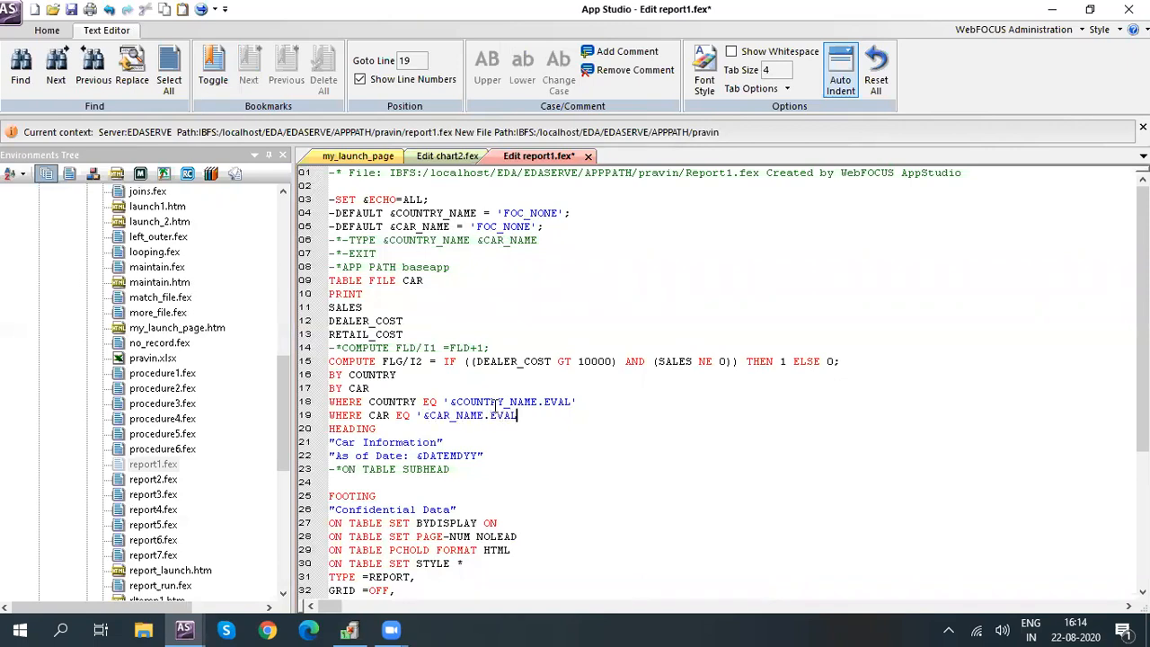
pyautogui.moveTo(537, 415); pyautogui.dragTo(329, 402)
pyautogui.hotkey('ctrl', 'c')
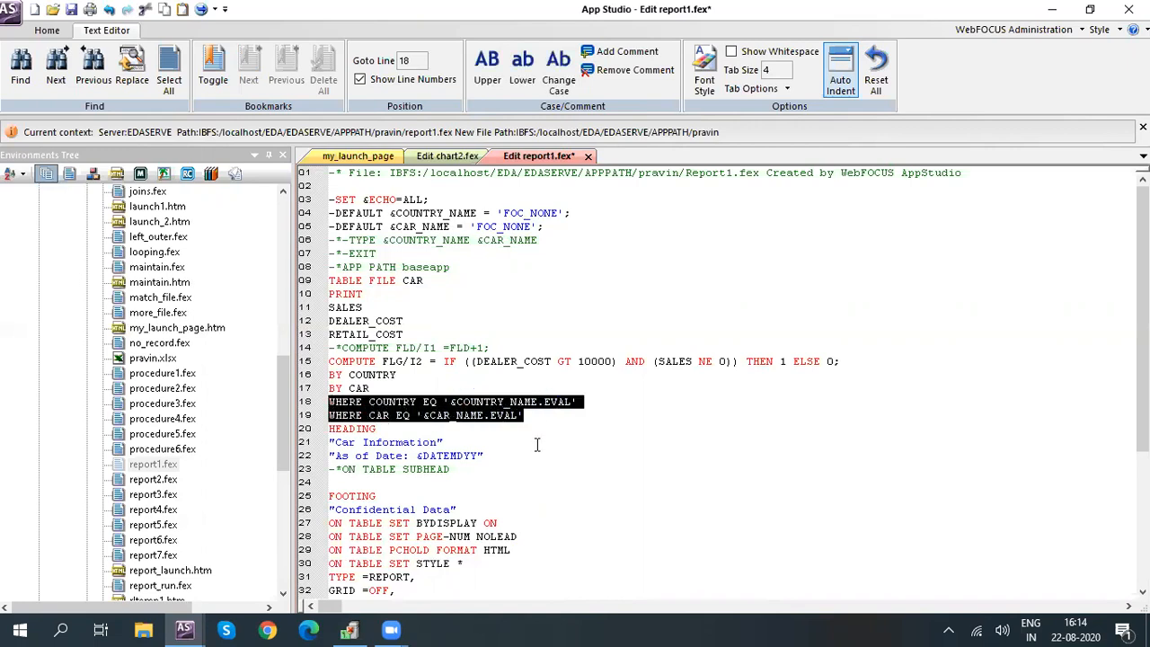
pyautogui.hotkey('ctrl', 's')
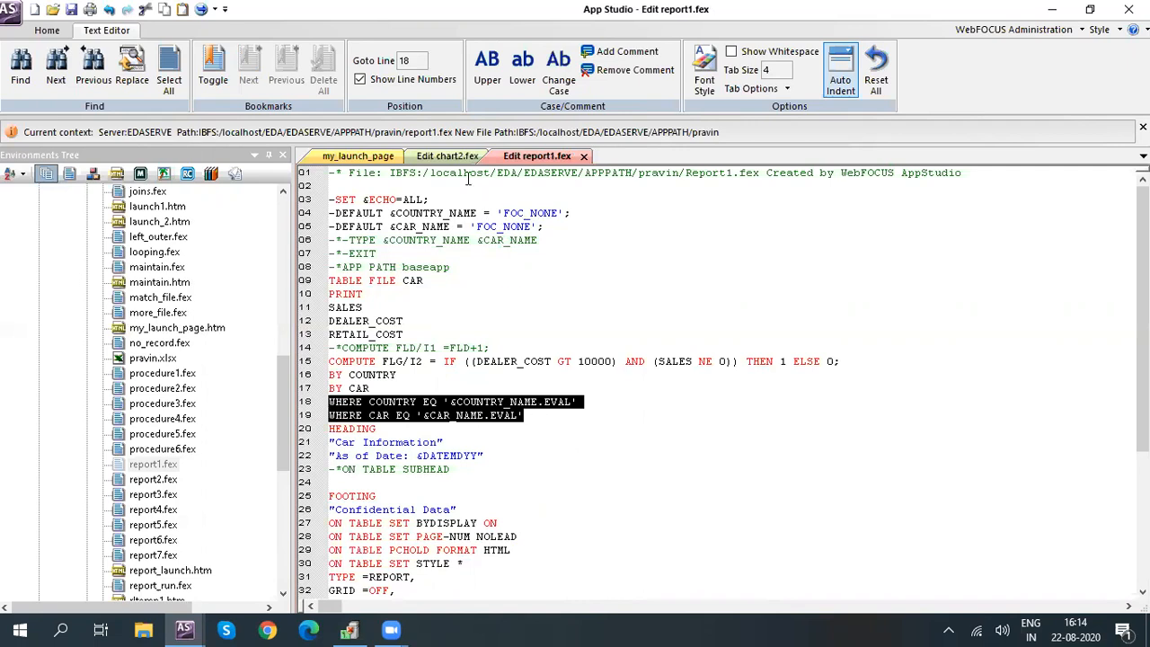
# Paste the two copied WHERE lines after BY CAR.COMP.CAR in chart2.fex and save the file.
pyautogui.click(449, 157)
pyautogui.scroll(-2, 532, 439)
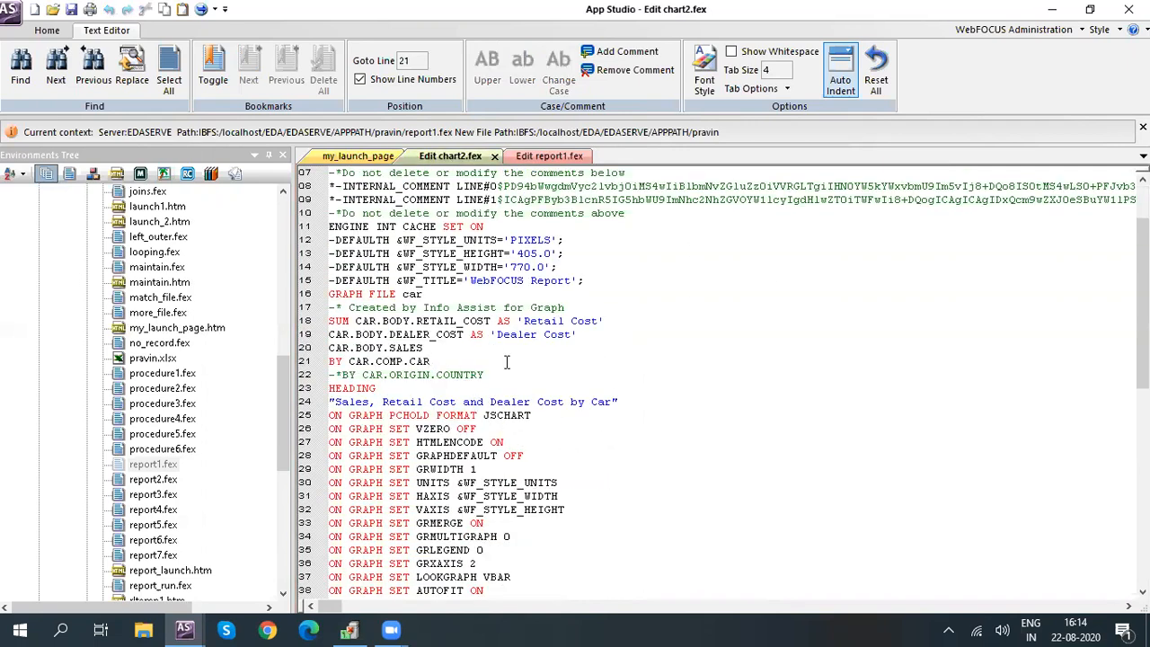
pyautogui.press('Return')
pyautogui.hotkey('ctrl', 'v')
pyautogui.hotkey('ctrl', 's')
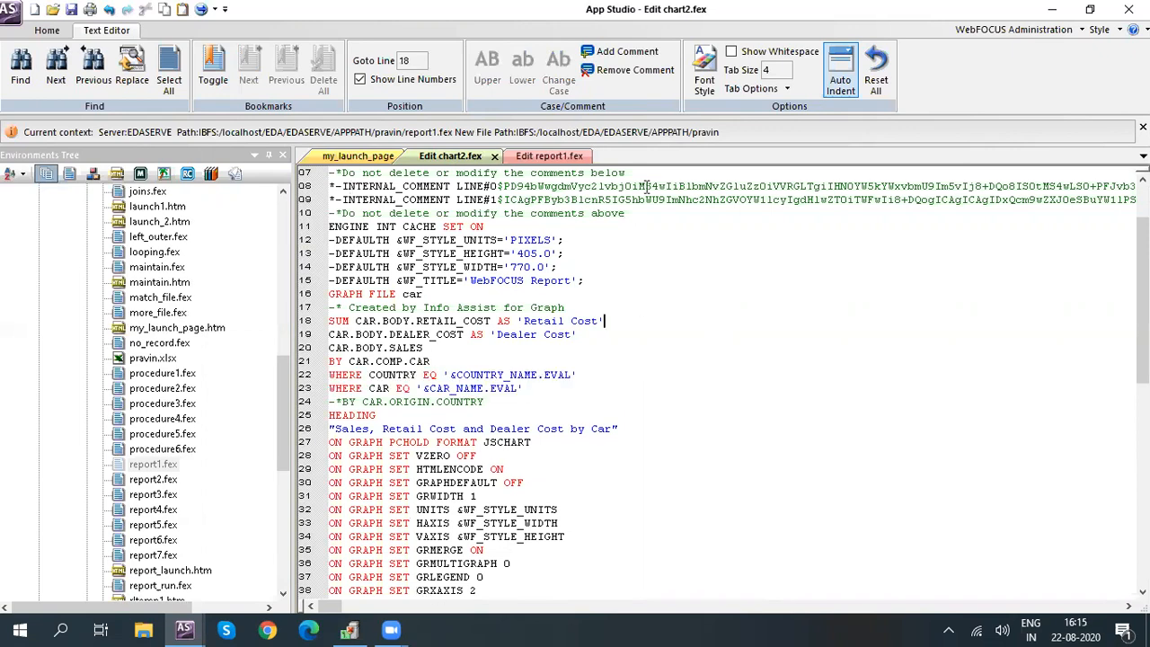
# Run my_launch_page, examine the output in the report and chart frames, and close the preview.
pyautogui.click(359, 156)
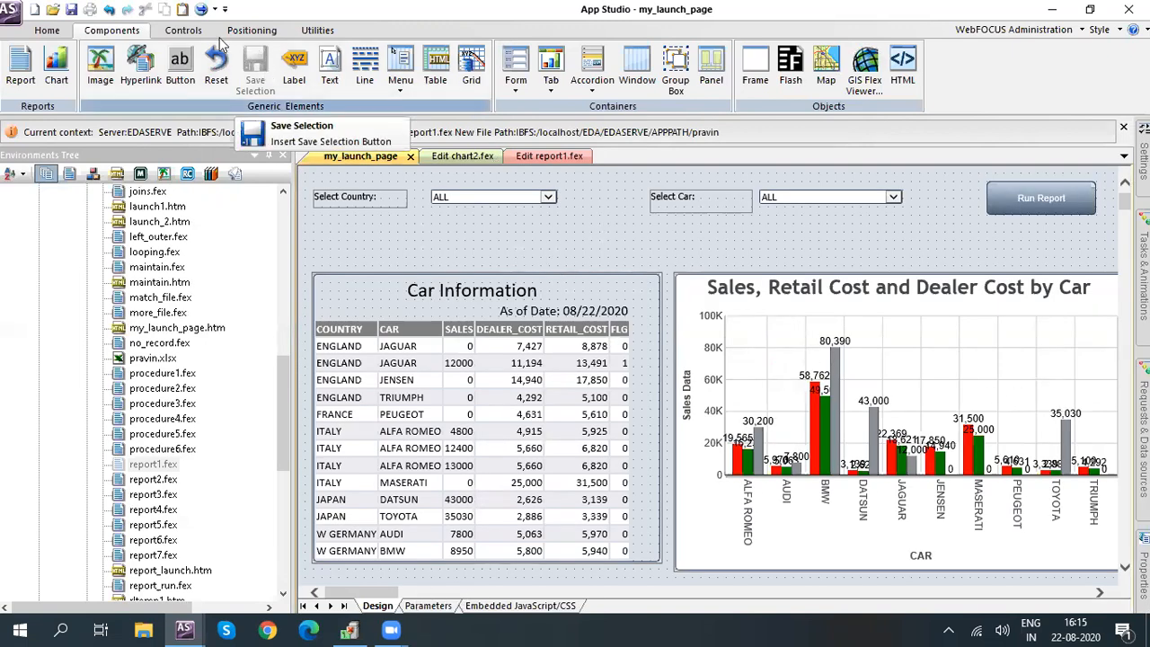
pyautogui.press('F5')
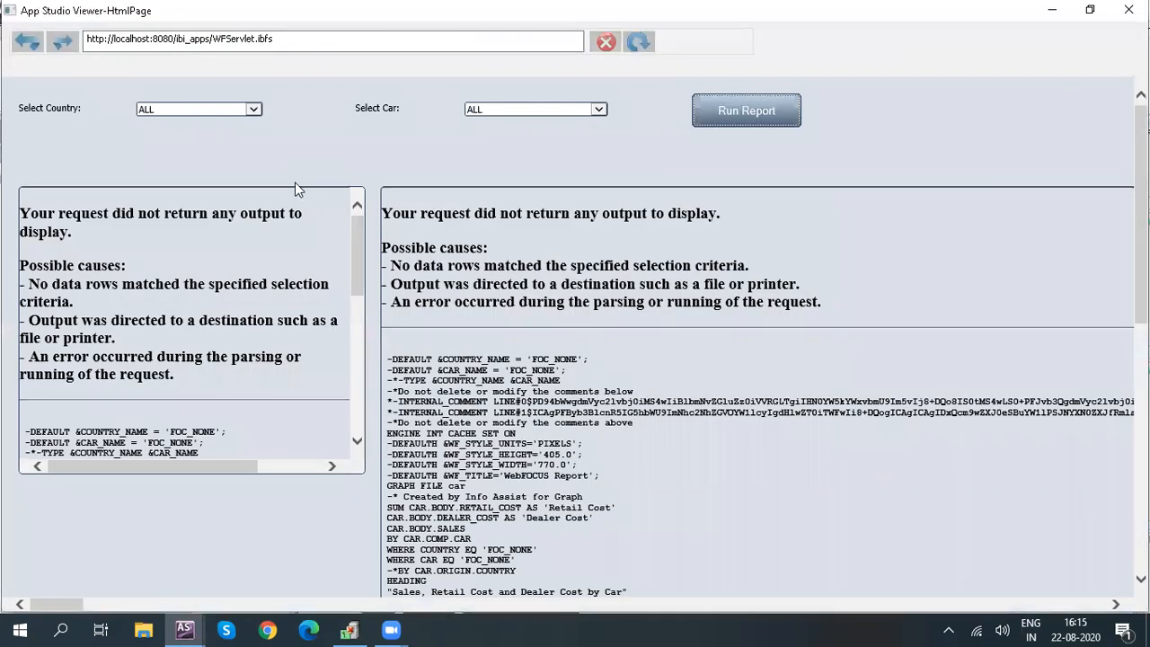
pyautogui.moveTo(362, 270); pyautogui.dragTo(349, 359)
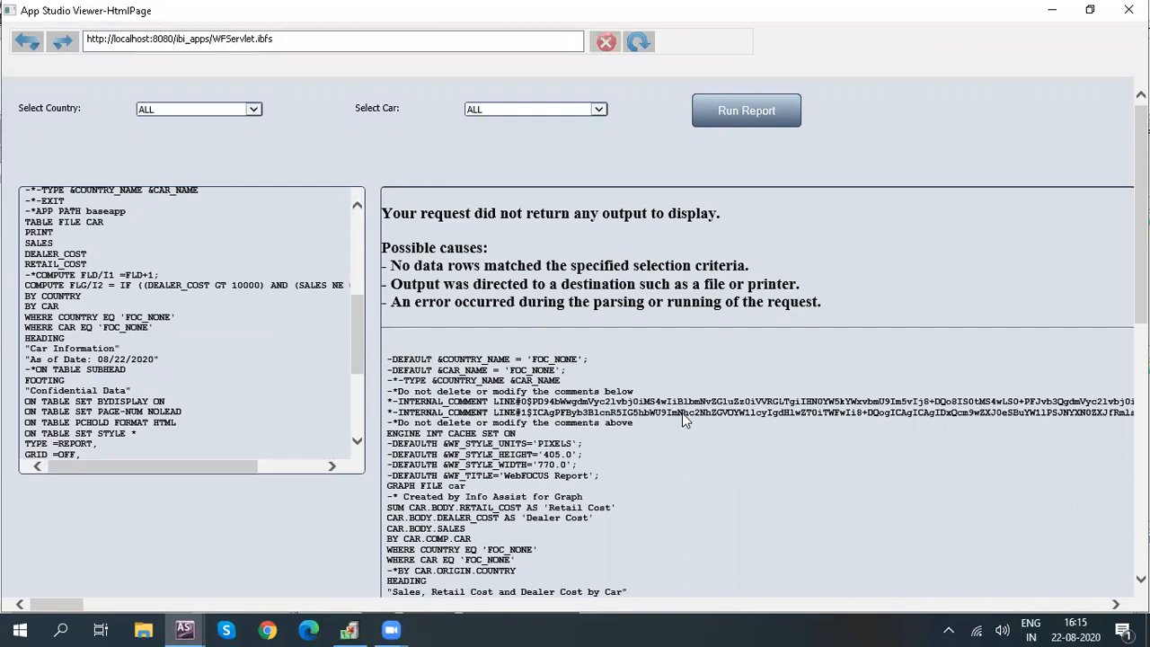
pyautogui.scroll(-10, 683, 418)
pyautogui.scroll(10, 681, 420)
pyautogui.moveTo(360, 315); pyautogui.dragTo(358, 398)
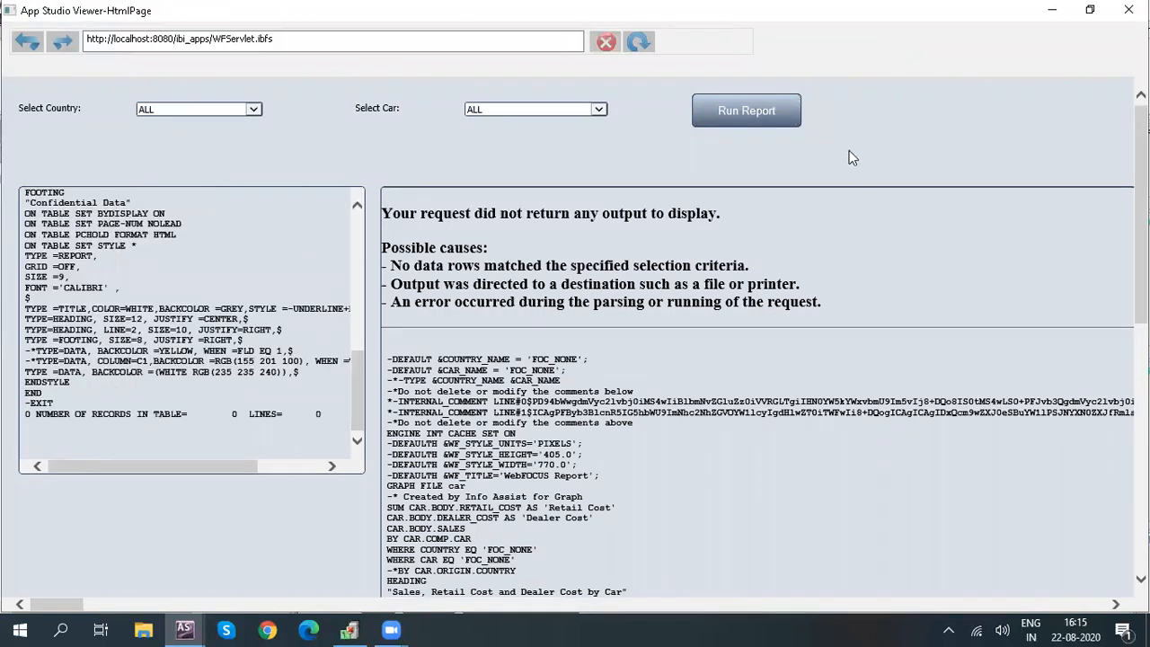
pyautogui.click(1128, 9)
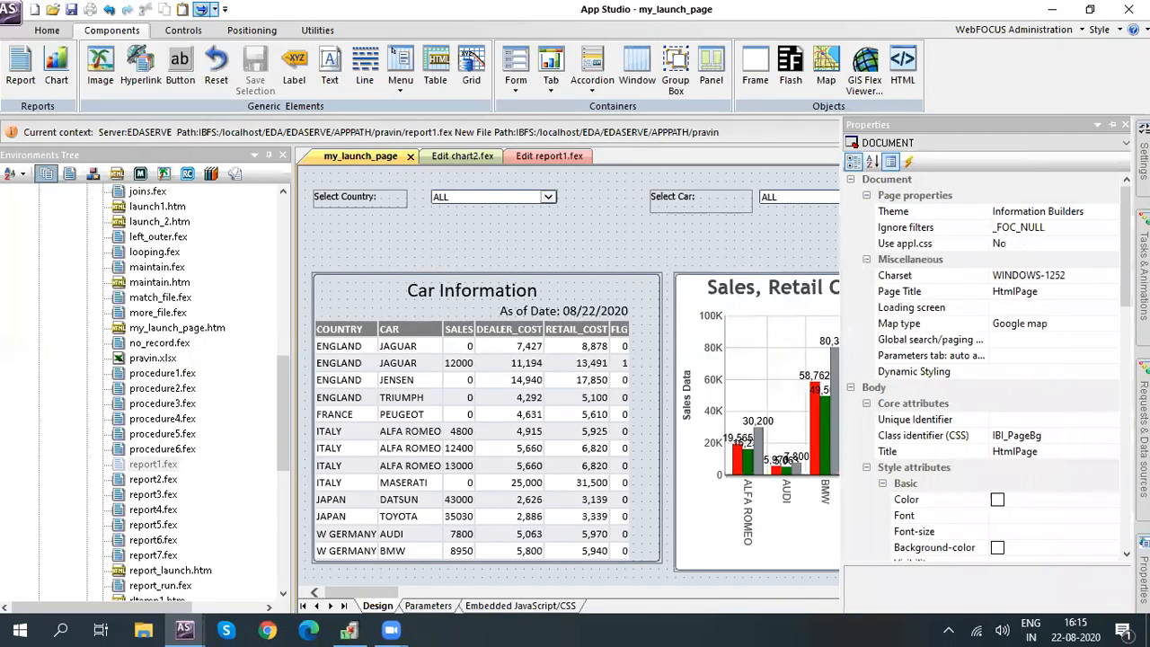
# Examine the parameters listed under report1 and chart1 in the launch page's requests and data sources.
pyautogui.click(1144, 431)
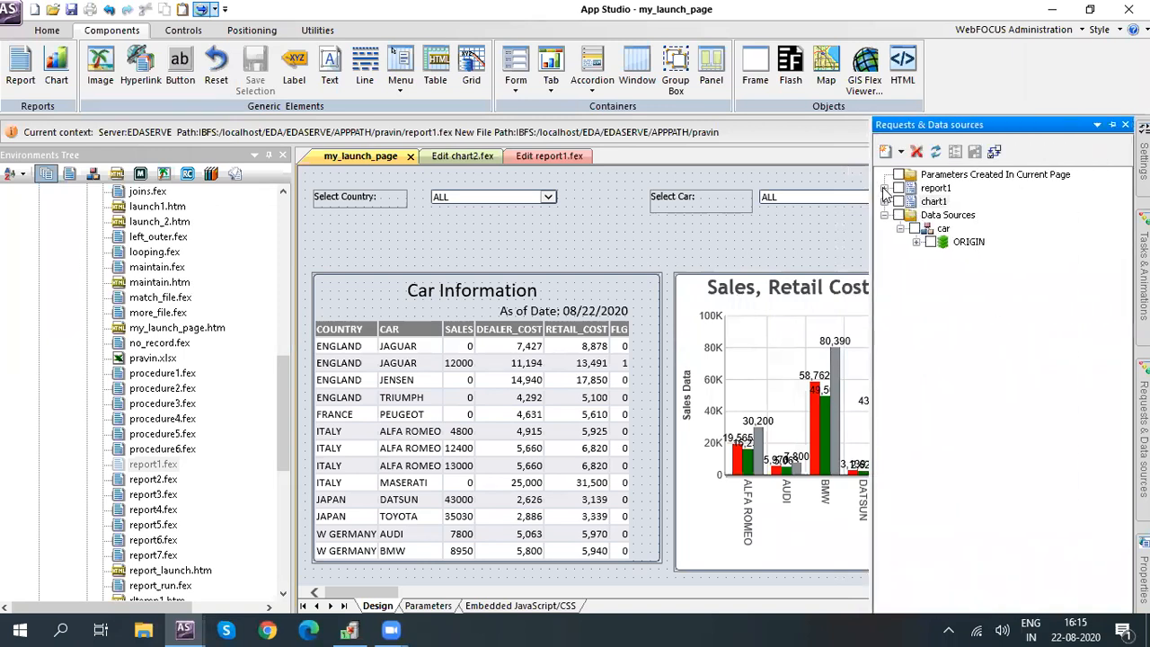
pyautogui.click(885, 188)
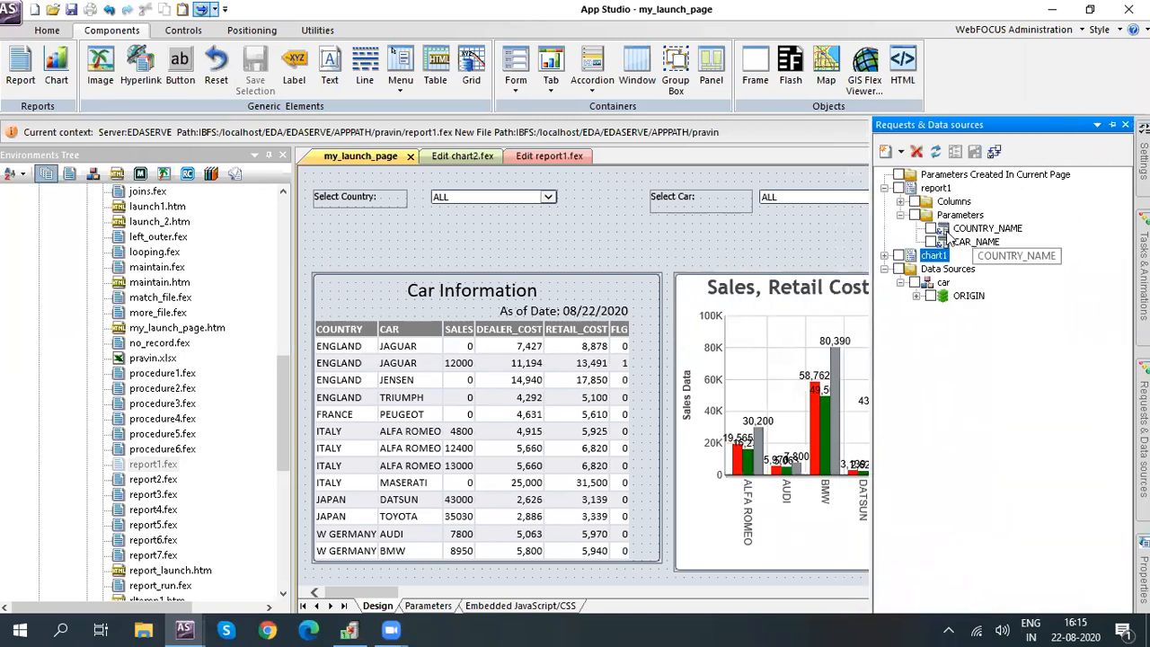
pyautogui.click(979, 230)
pyautogui.click(973, 242)
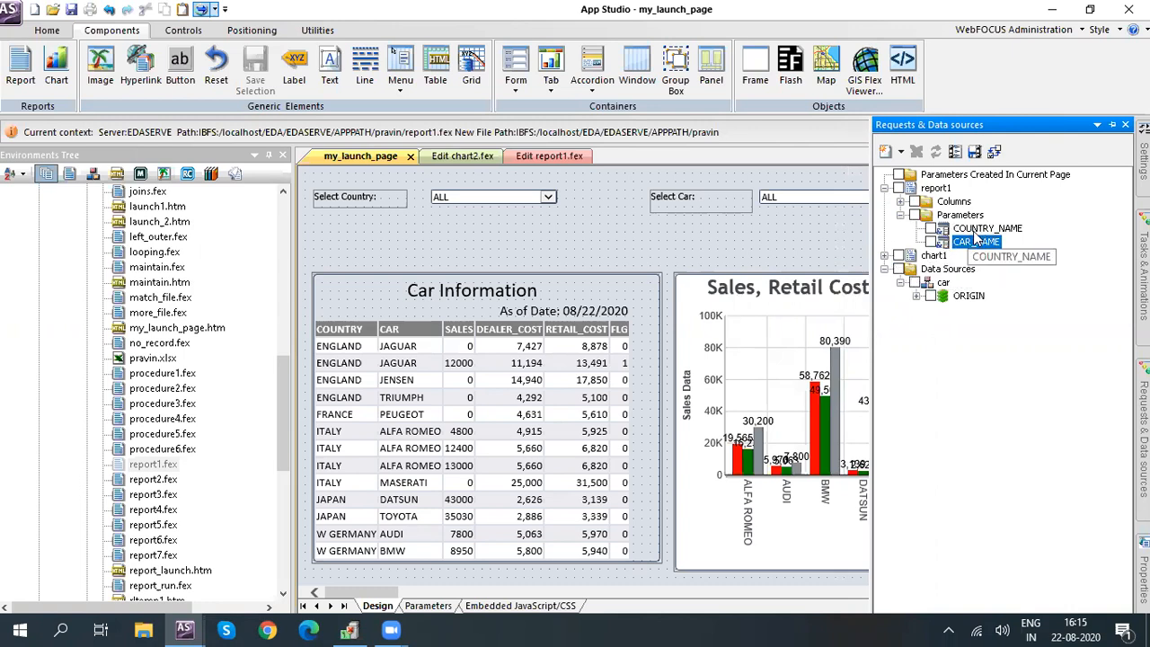
pyautogui.click(885, 256)
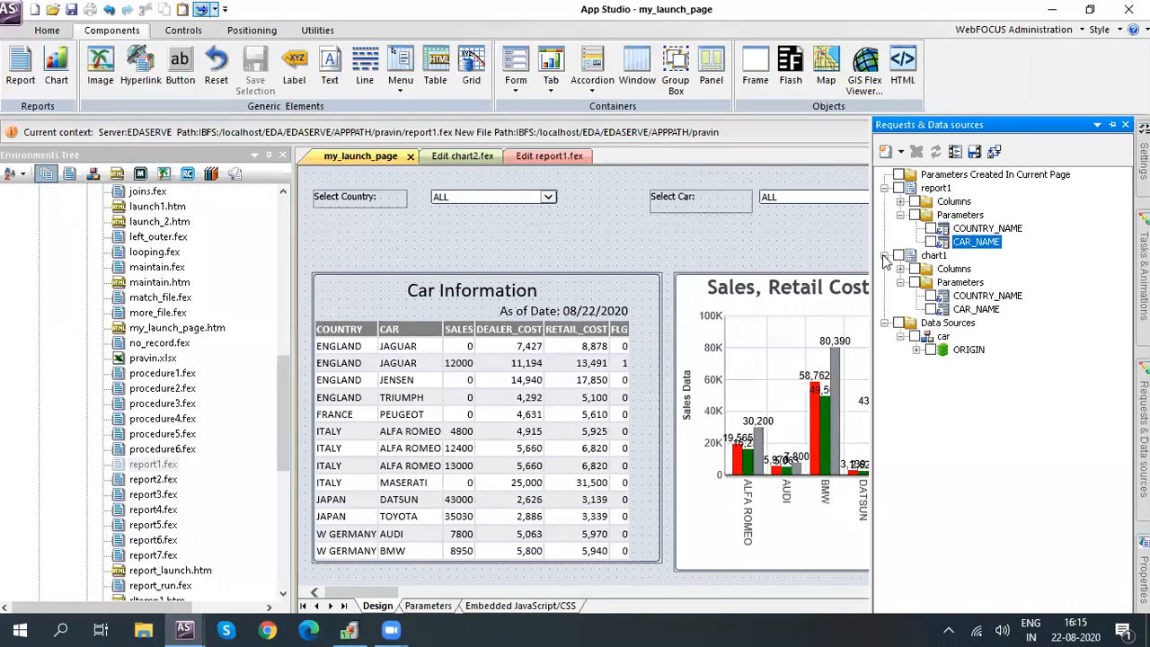
pyautogui.click(979, 296)
pyautogui.click(966, 310)
pyautogui.click(964, 295)
pyautogui.click(962, 309)
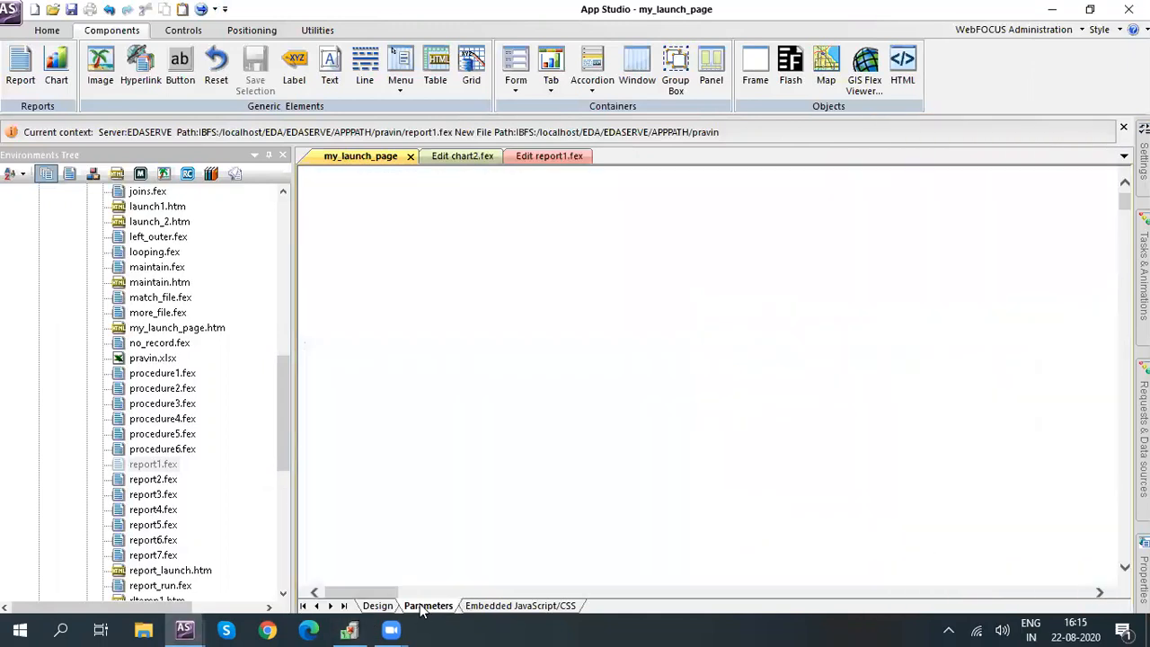
# In the page's parameter diagram, move the Unbound Parameters box down and place COUNTRY_NAME outside it, beneath combobox1.
pyautogui.click(424, 606)
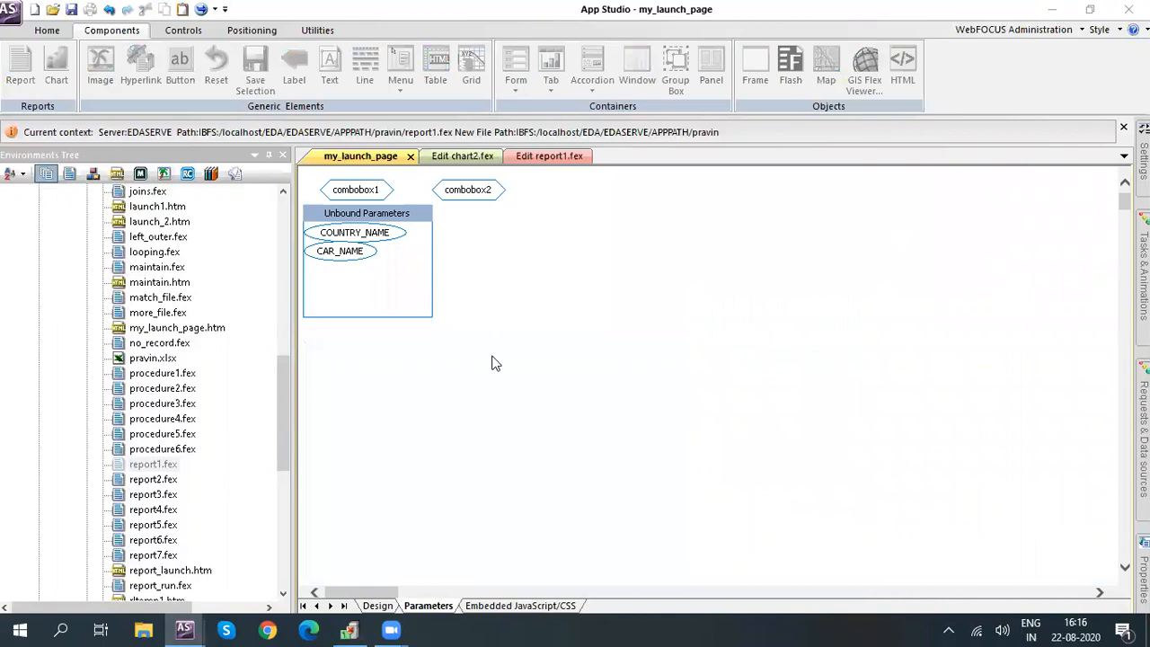
pyautogui.moveTo(454, 239); pyautogui.dragTo(485, 230)
pyautogui.click(366, 213)
pyautogui.moveTo(383, 310); pyautogui.dragTo(400, 428)
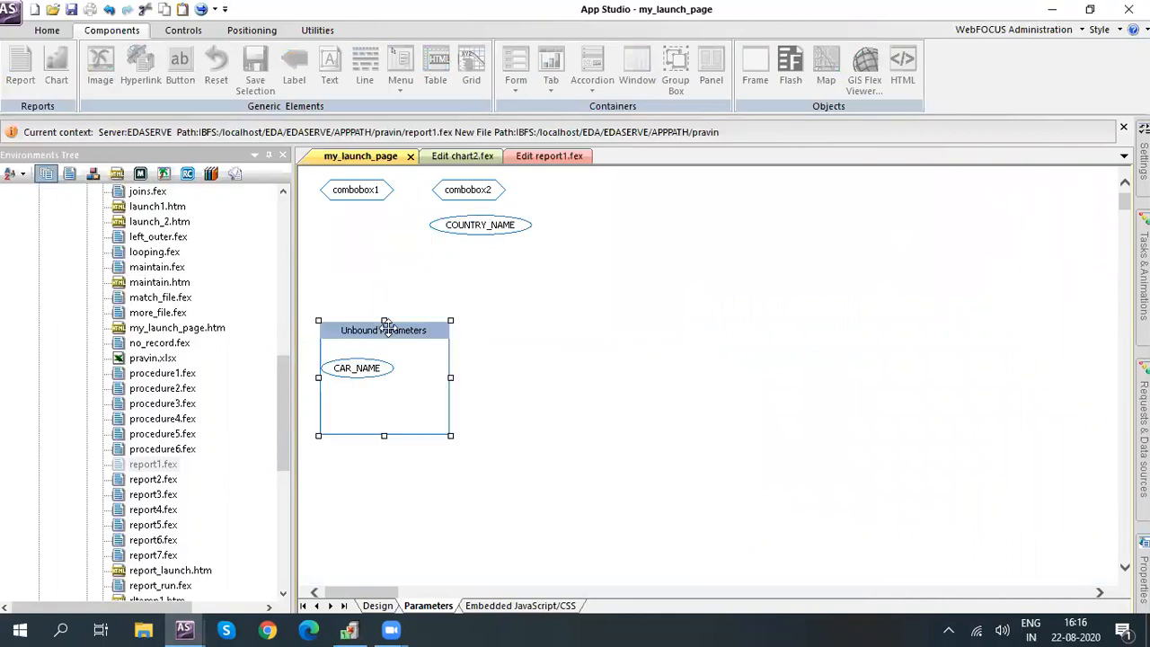
pyautogui.click(476, 224)
pyautogui.moveTo(358, 242); pyautogui.dragTo(355, 230)
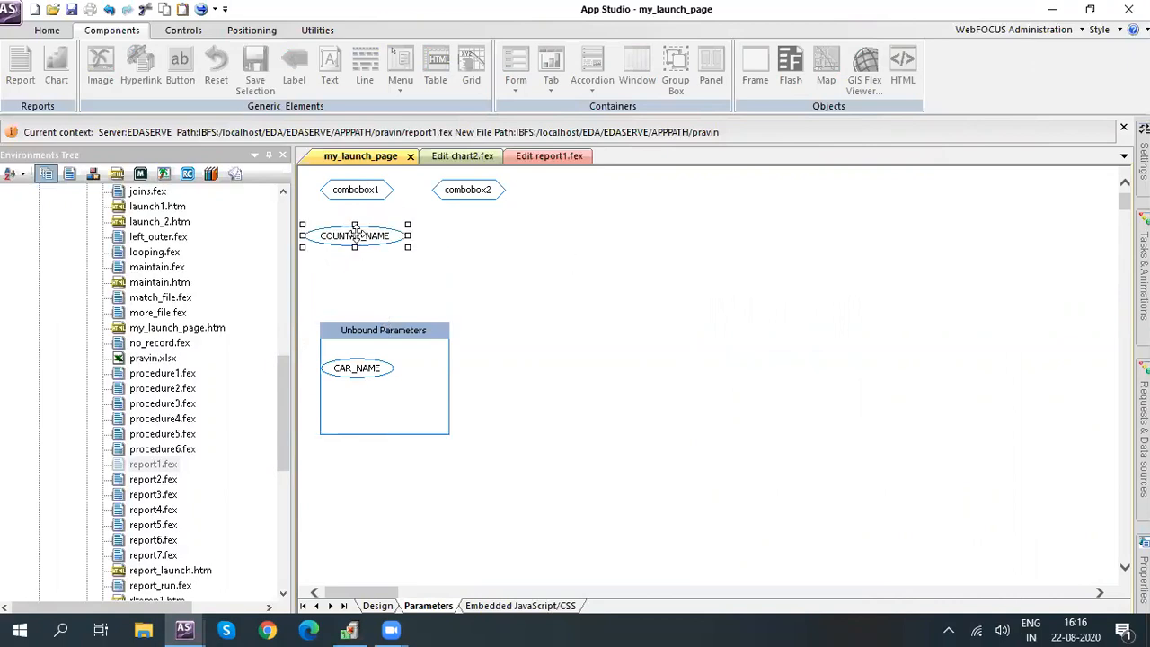
# In the page design, set the Name property of the Select Country drop-down to ddl_COUNTRY.
pyautogui.click(377, 606)
pyautogui.click(473, 196)
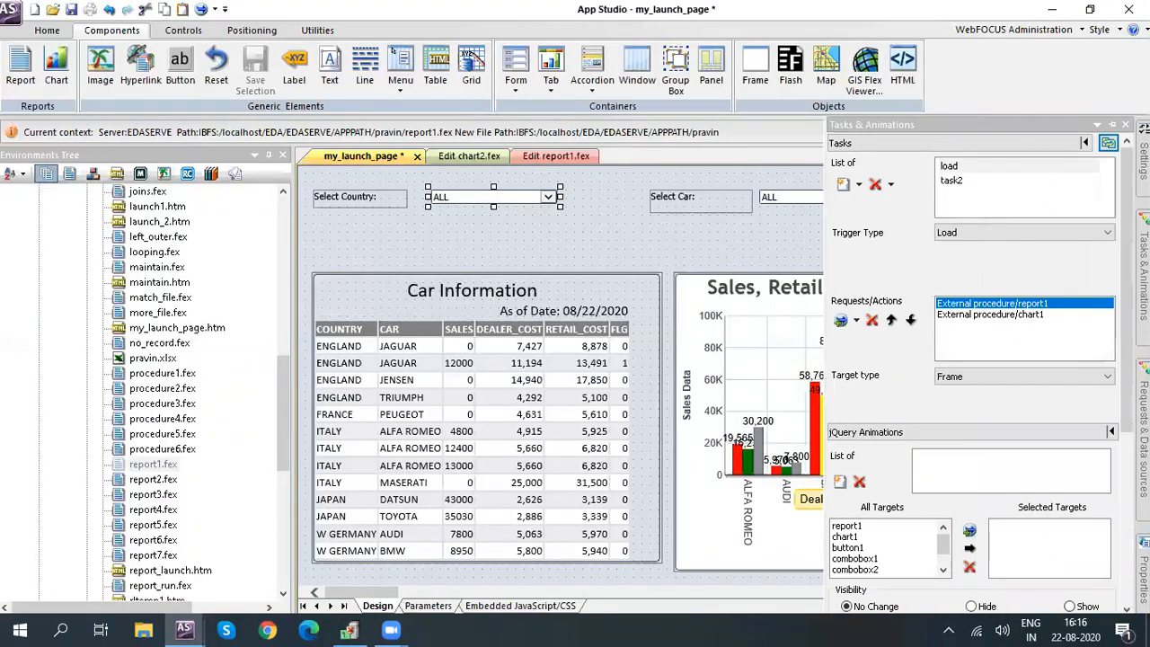
pyautogui.click(1144, 577)
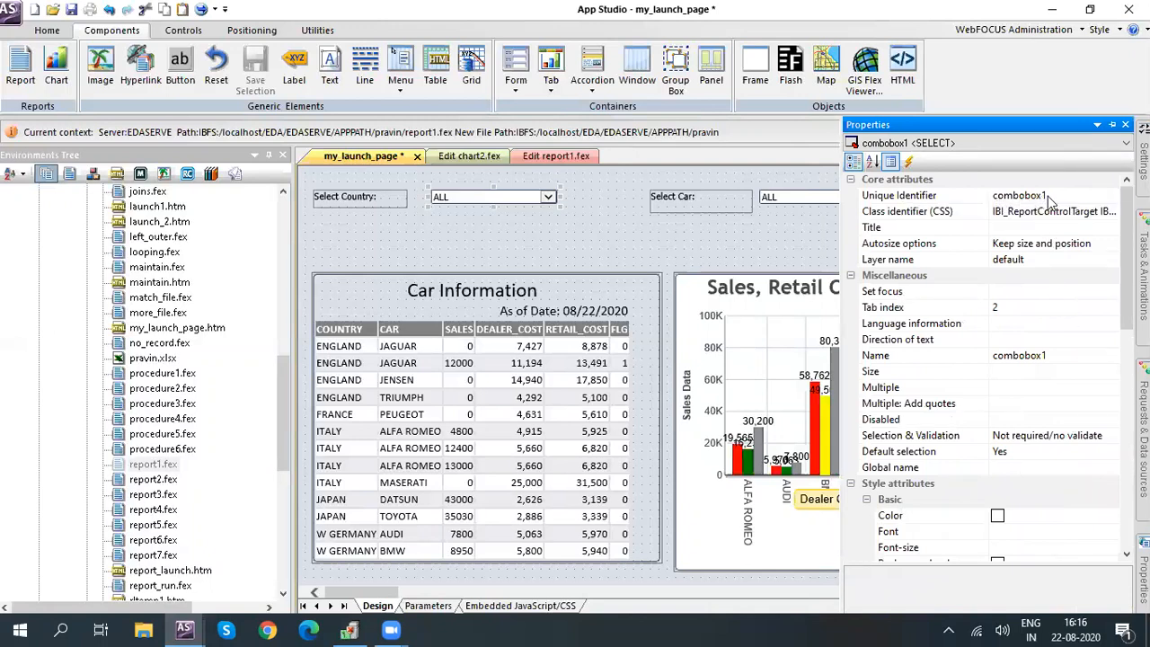
pyautogui.click(1069, 357)
pyautogui.moveTo(1070, 356); pyautogui.dragTo(994, 358)
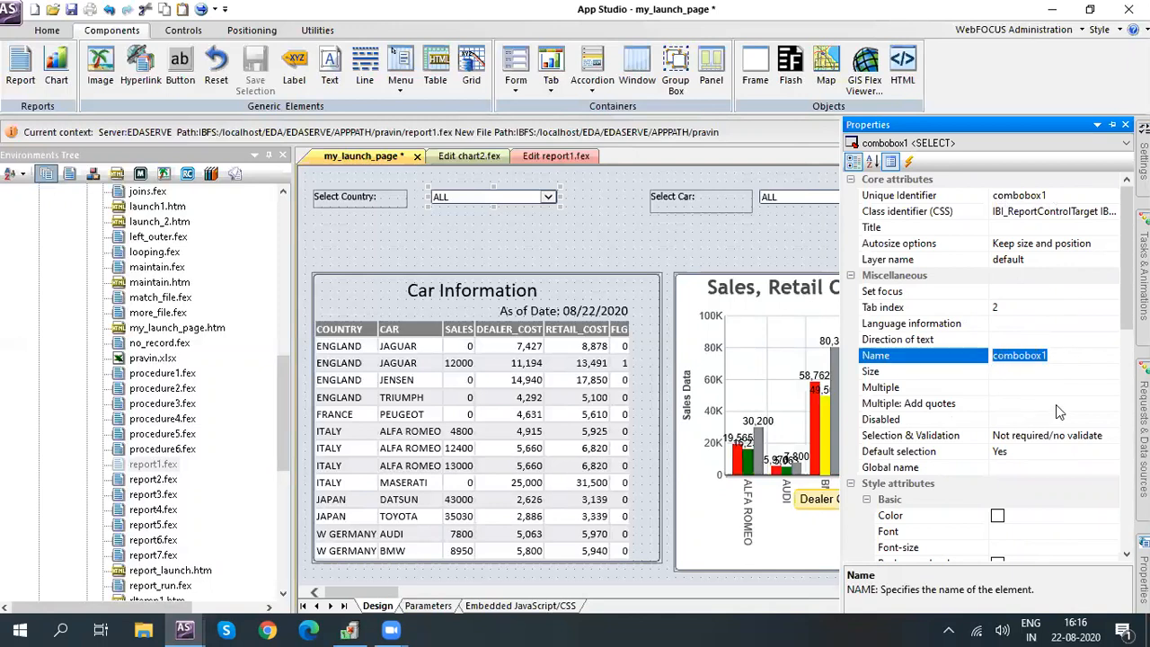
pyautogui.write('ddl_COUNTRY')
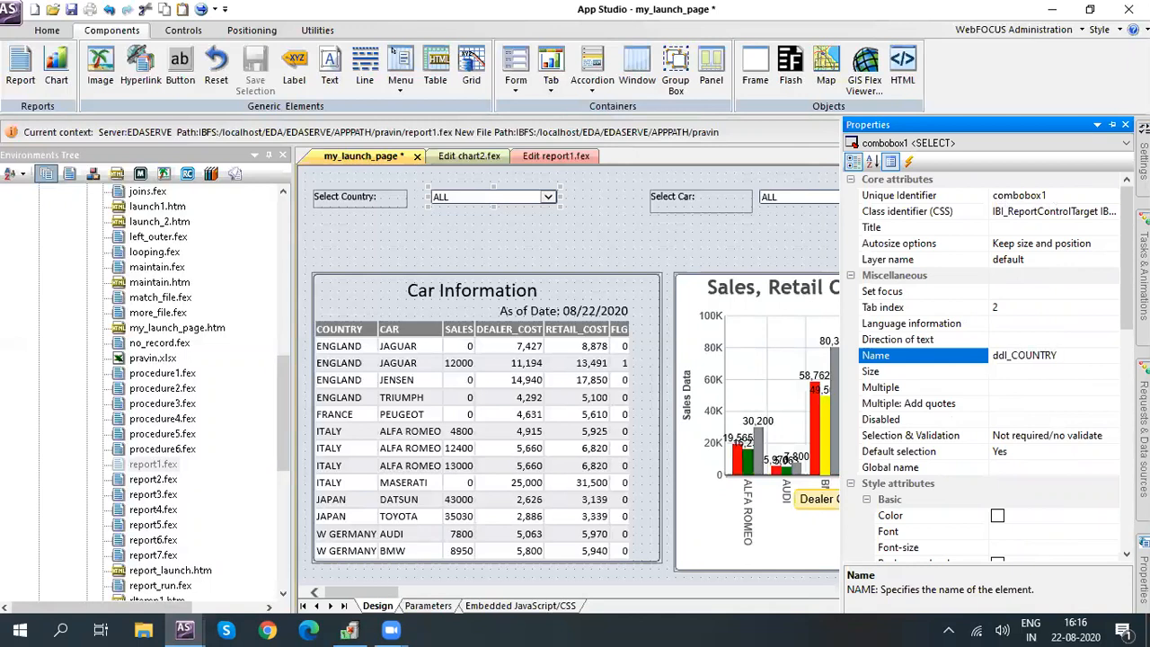
pyautogui.press('Return')
# Set the Name property of the Select Car drop-down to ddl_CAR.
pyautogui.click(787, 198)
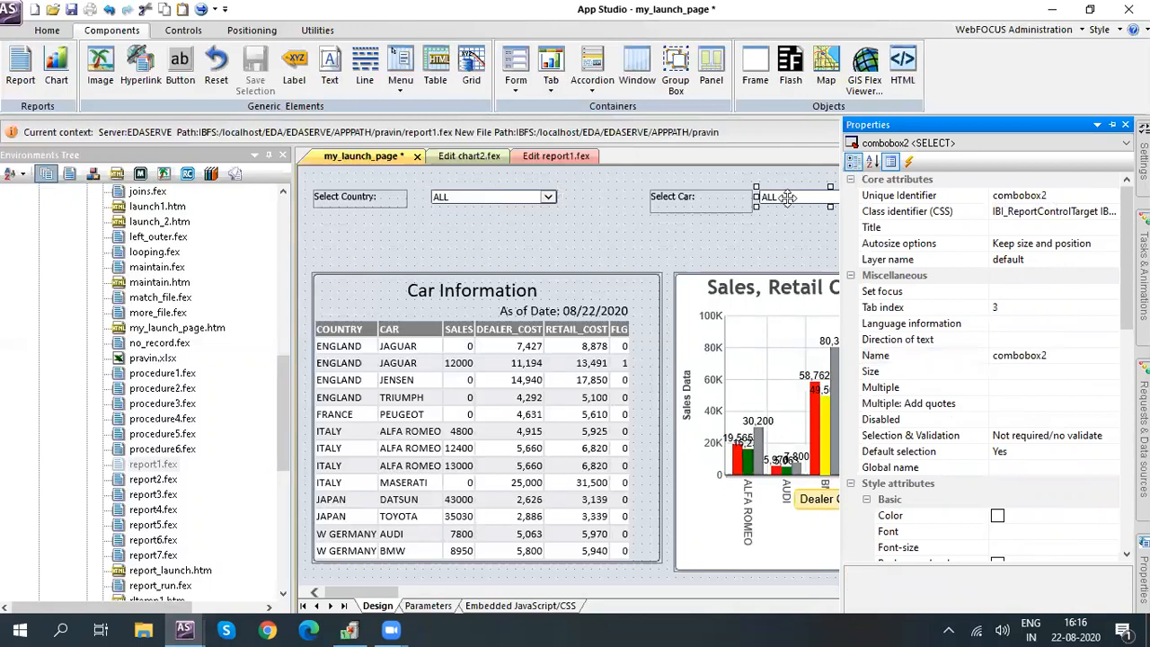
pyautogui.click(1051, 356)
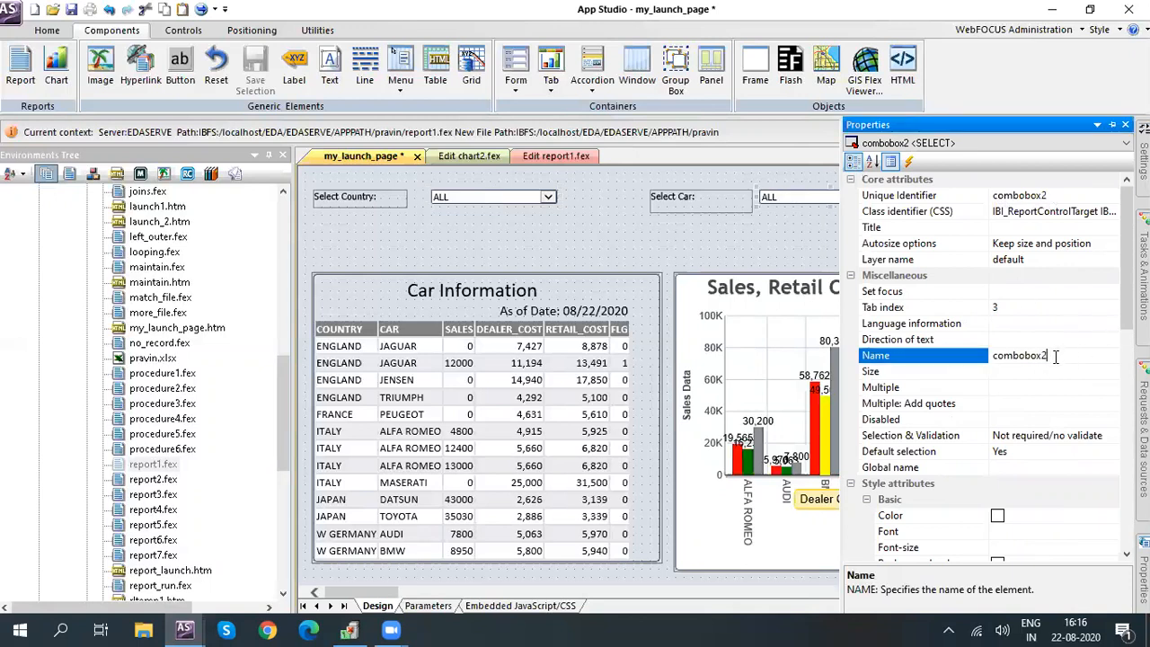
pyautogui.moveTo(1053, 356); pyautogui.dragTo(992, 356)
pyautogui.write('dd')
pyautogui.click(690, 245)
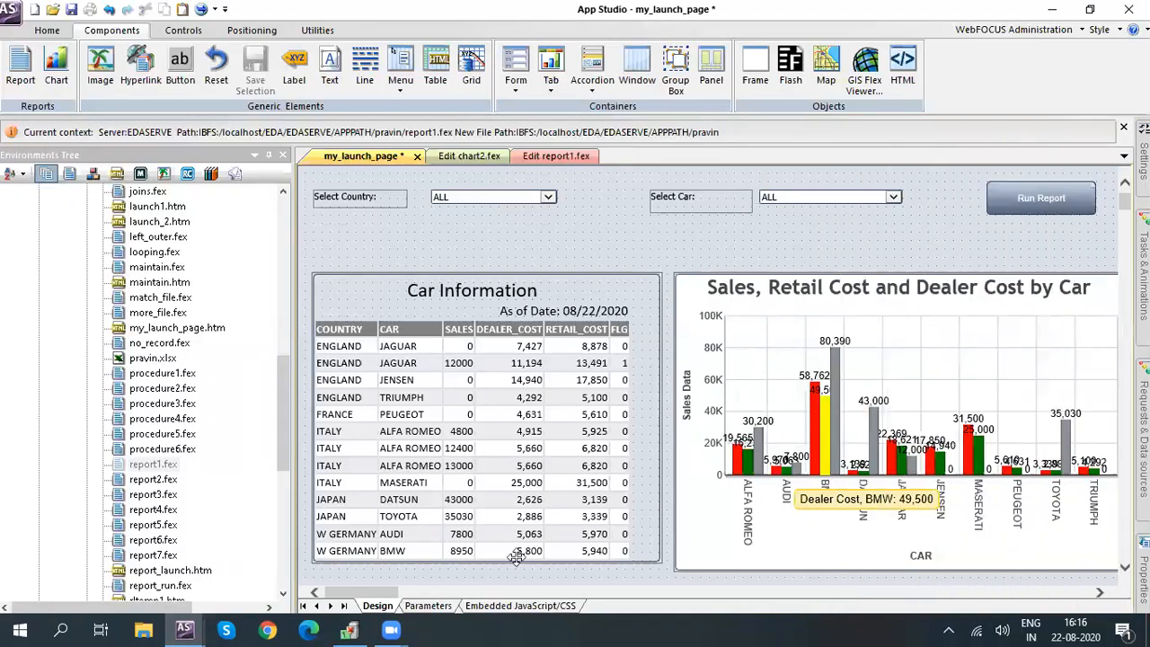
# In the parameter diagram, move ddl_CAR clear to the right of ddl_COUNTRY and place COUNTRY_NAME beneath ddl_COUNTRY.
pyautogui.click(429, 606)
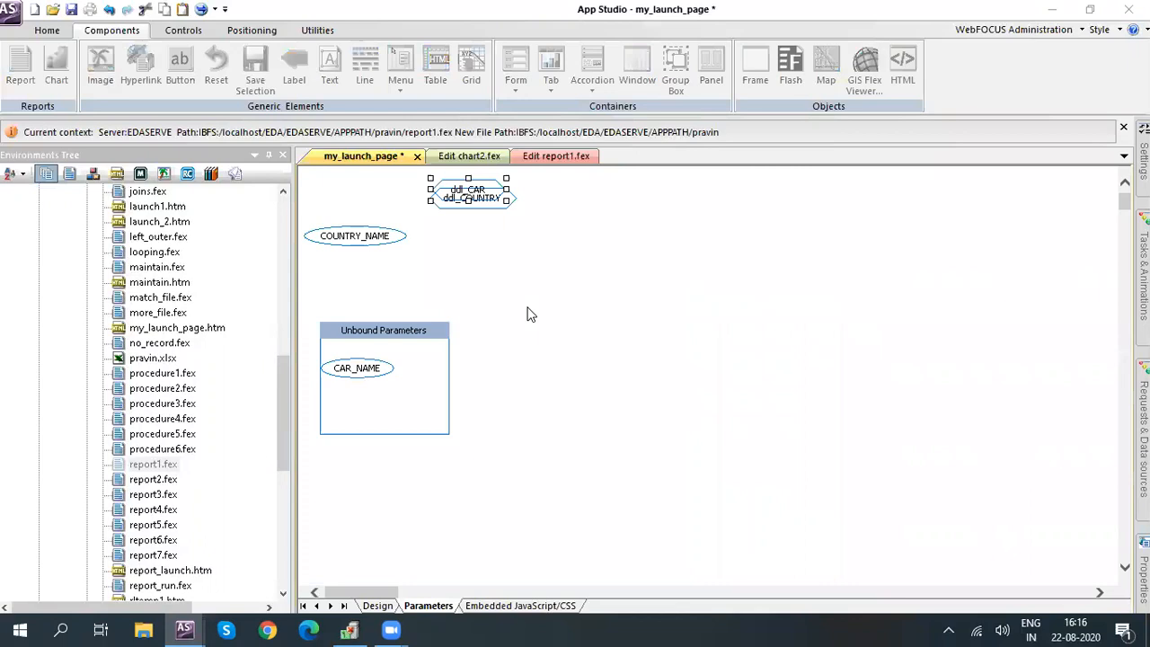
pyautogui.moveTo(476, 189); pyautogui.dragTo(625, 199)
pyautogui.moveTo(353, 230); pyautogui.dragTo(472, 260)
# Bind the ddl_COUNTRY control to the COUNTRY_NAME parameter by connecting them in the diagram.
pyautogui.click(474, 190)
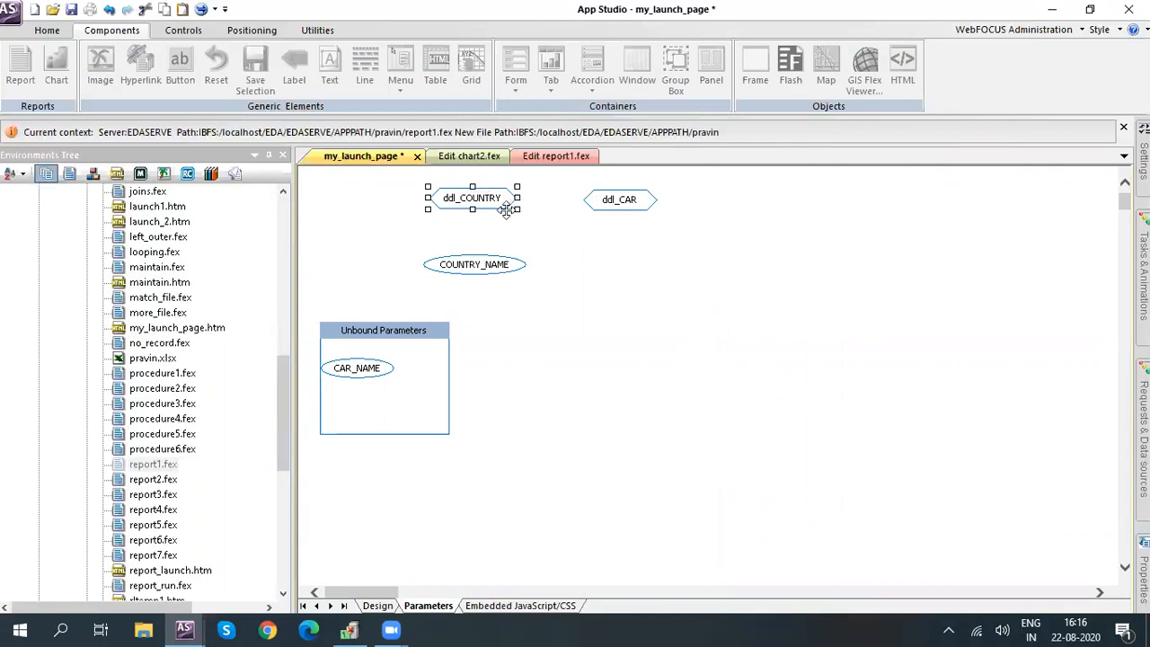
pyautogui.click(469, 266)
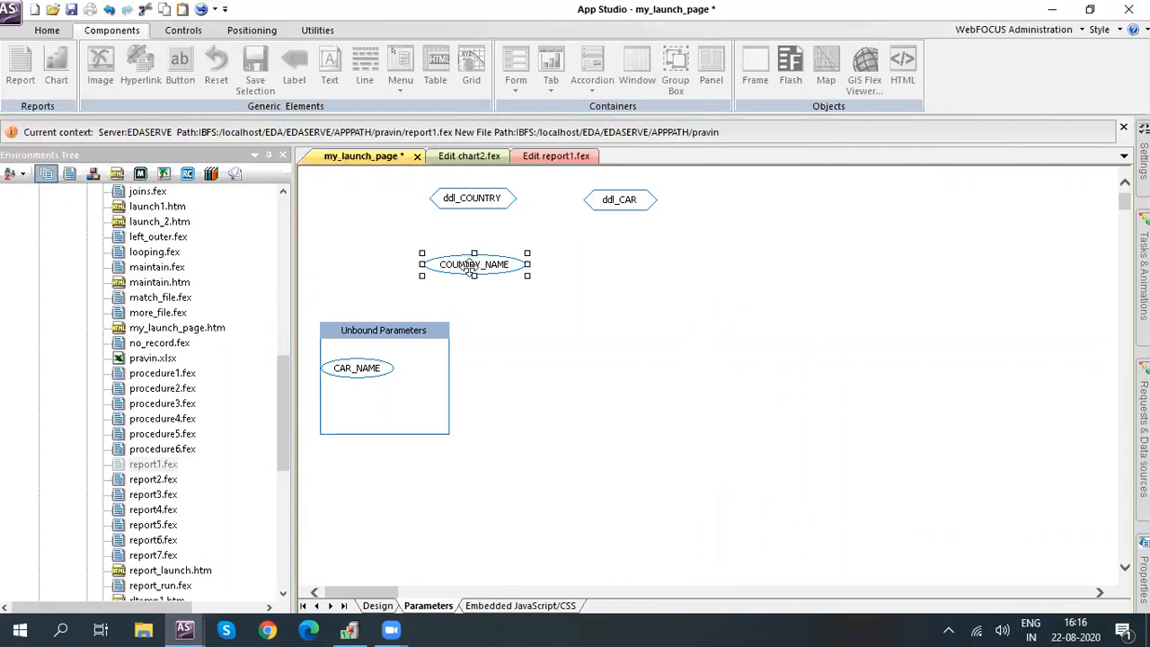
pyautogui.click(474, 195)
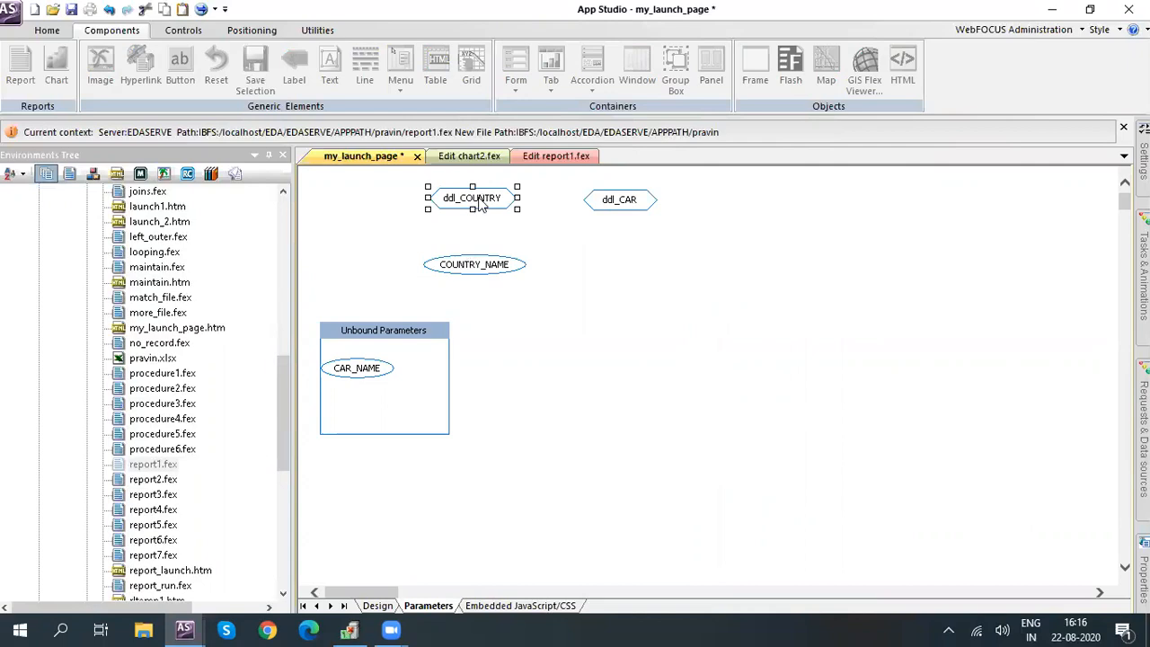
pyautogui.moveTo(481, 202); pyautogui.dragTo(476, 267)
pyautogui.moveTo(476, 267); pyautogui.dragTo(475, 267)
# Take CAR_NAME out of the Unbound Parameters box, place it beneath ddl_CAR and bind ddl_CAR to it.
pyautogui.click(376, 607)
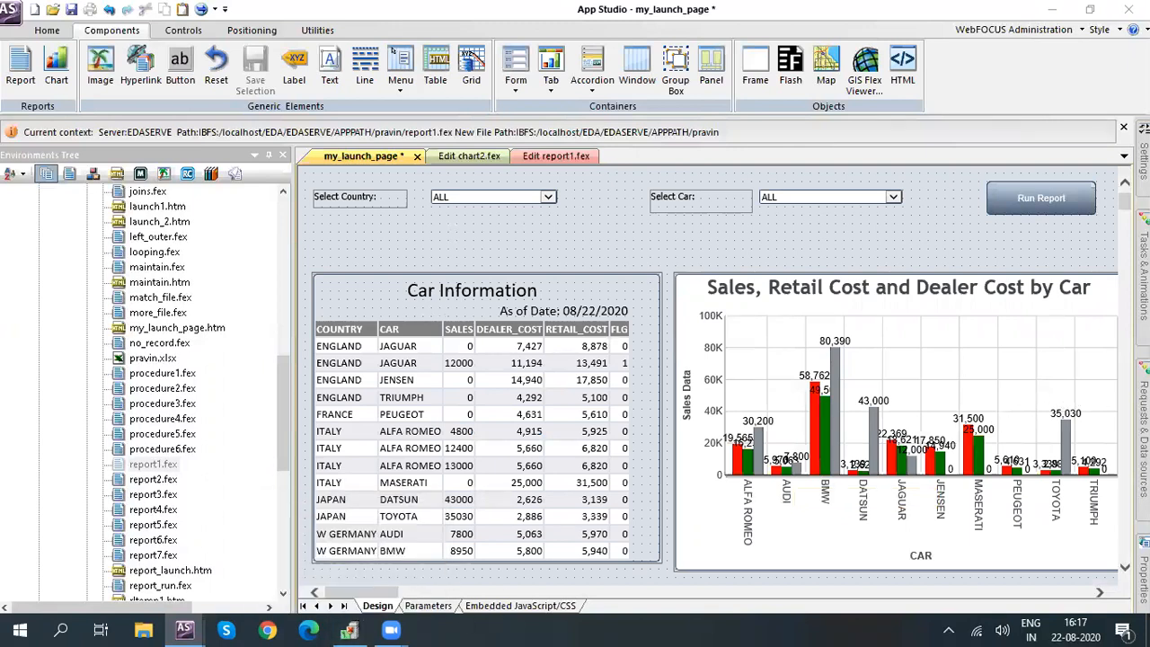
pyautogui.click(1143, 411)
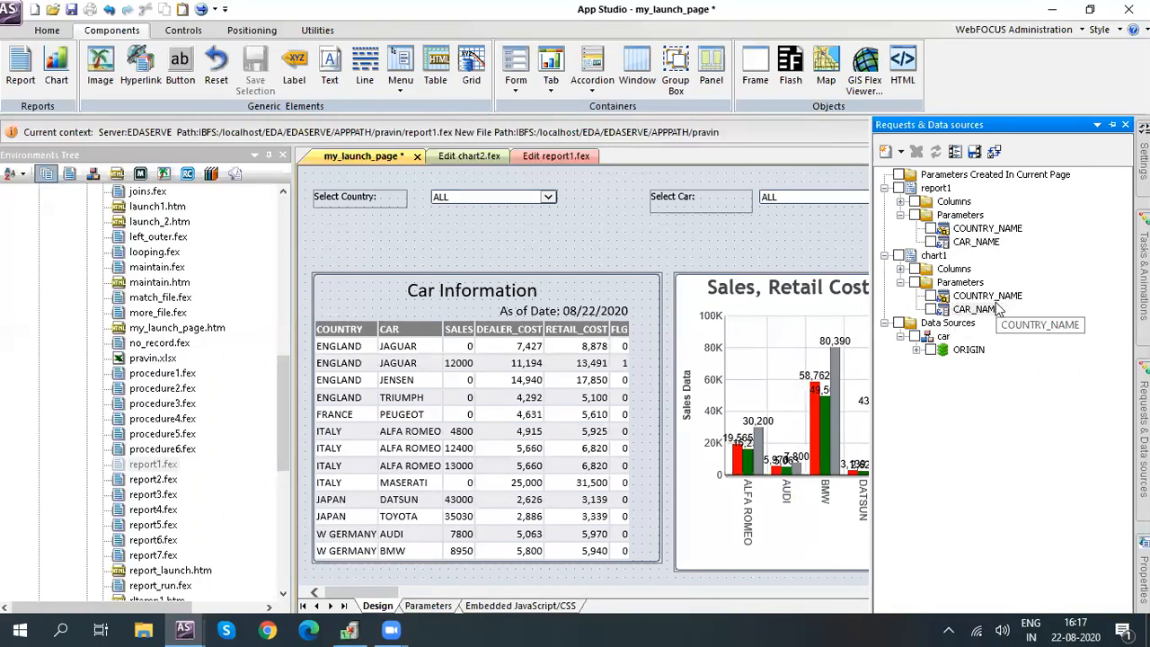
pyautogui.click(427, 604)
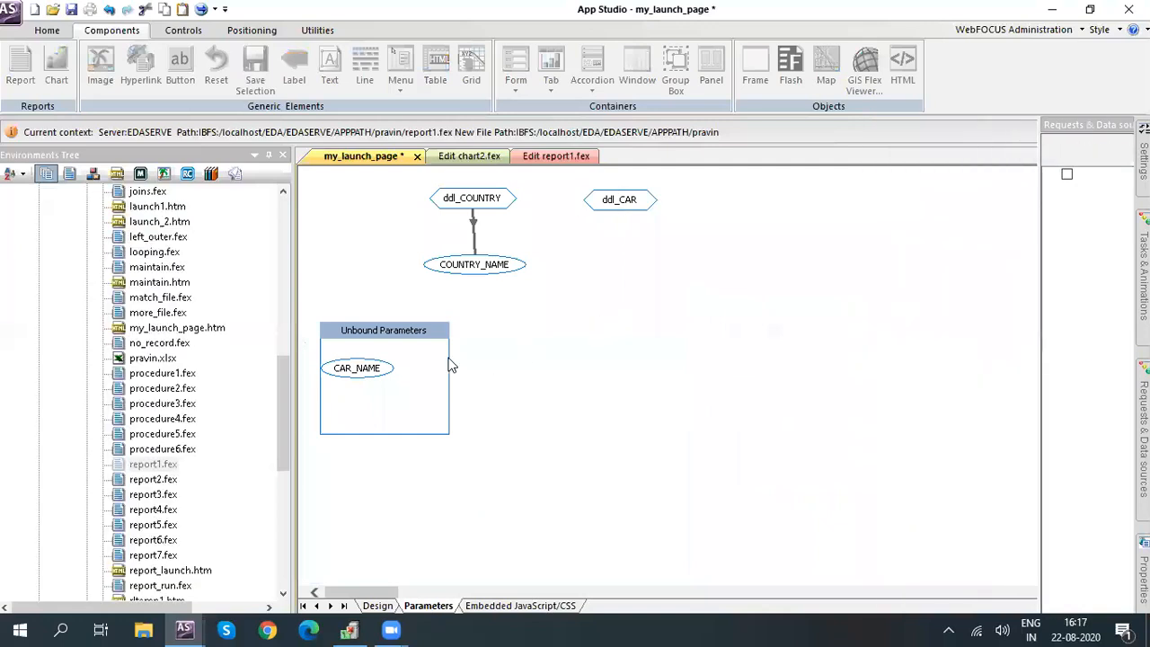
pyautogui.click(360, 368)
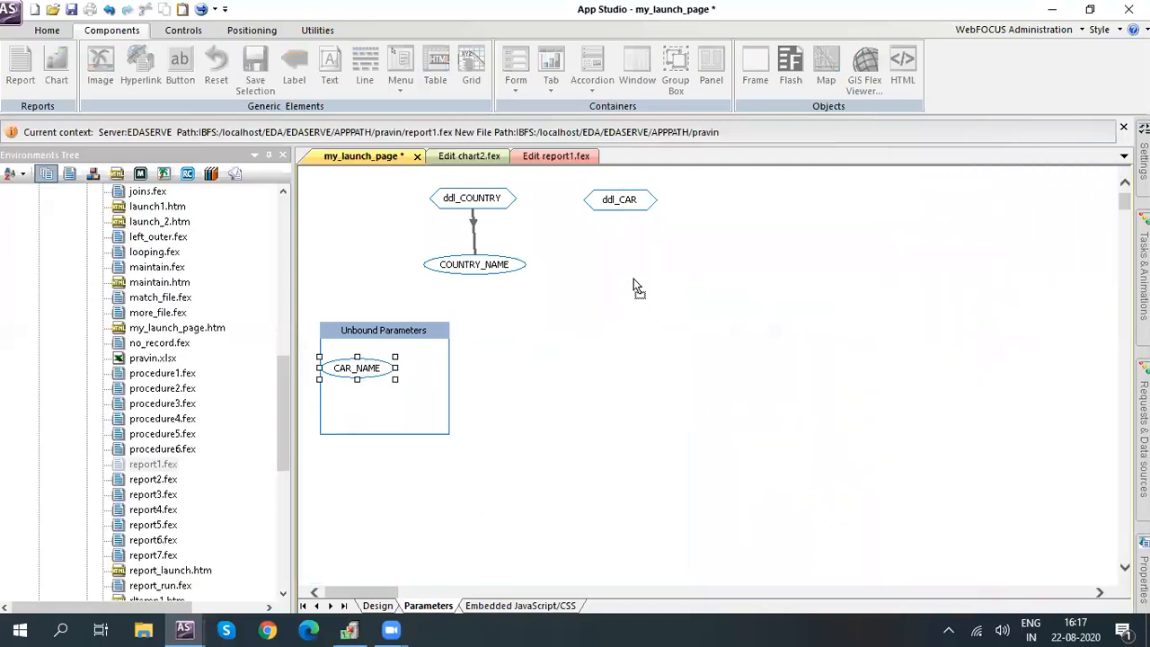
pyautogui.moveTo(633, 285); pyautogui.dragTo(634, 286)
pyautogui.moveTo(624, 199); pyautogui.dragTo(619, 278)
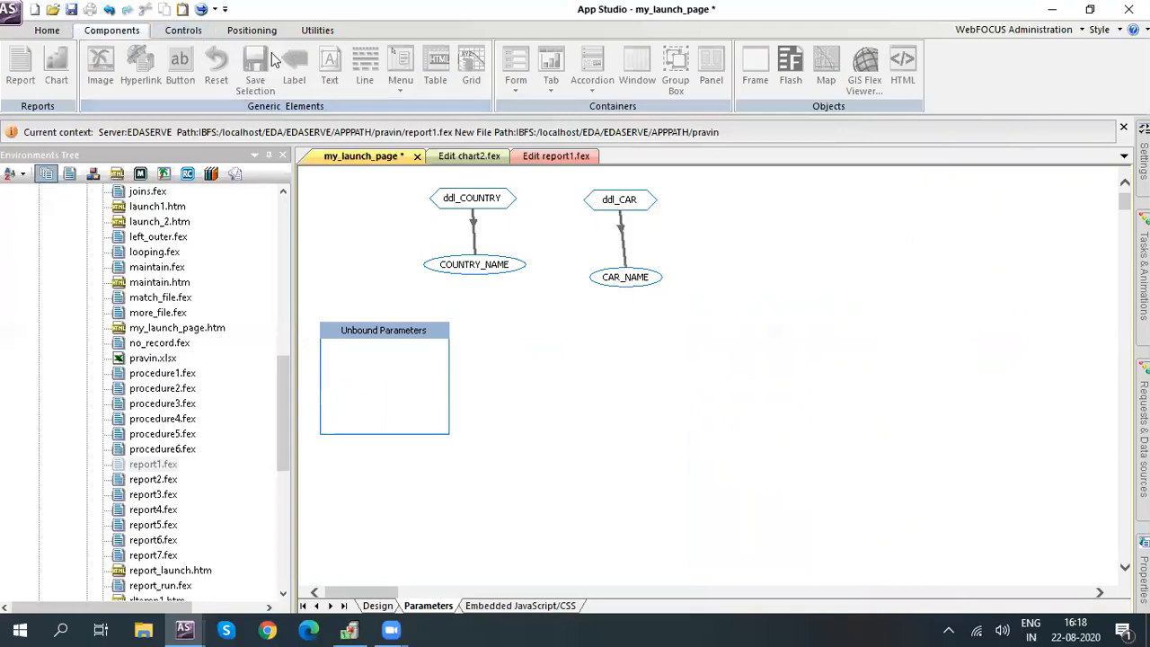
# Save my_launch_page, run it, and generate the report and chart for country ENGLAND.
pyautogui.click(377, 607)
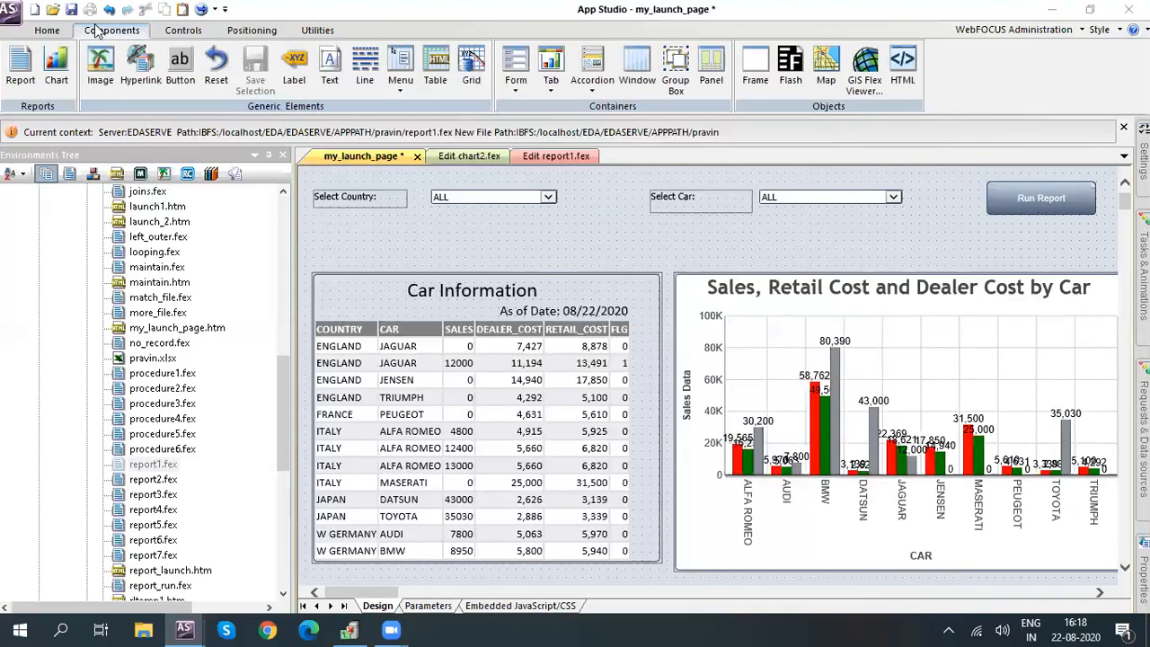
pyautogui.click(71, 11)
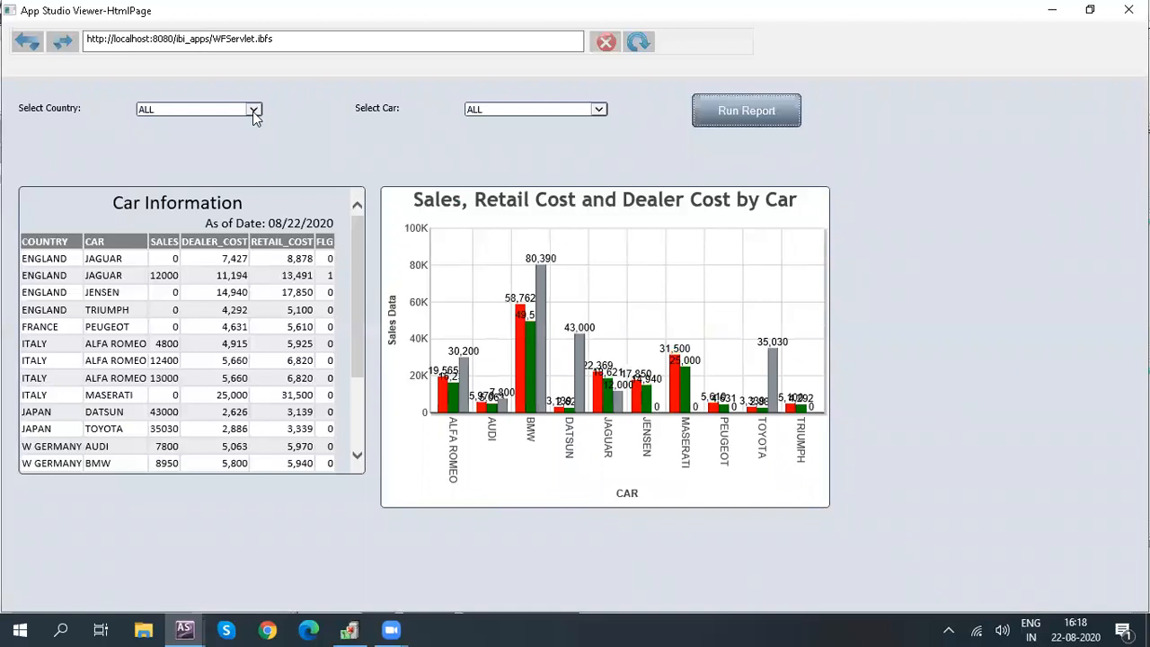
pyautogui.click(252, 111)
pyautogui.click(196, 123)
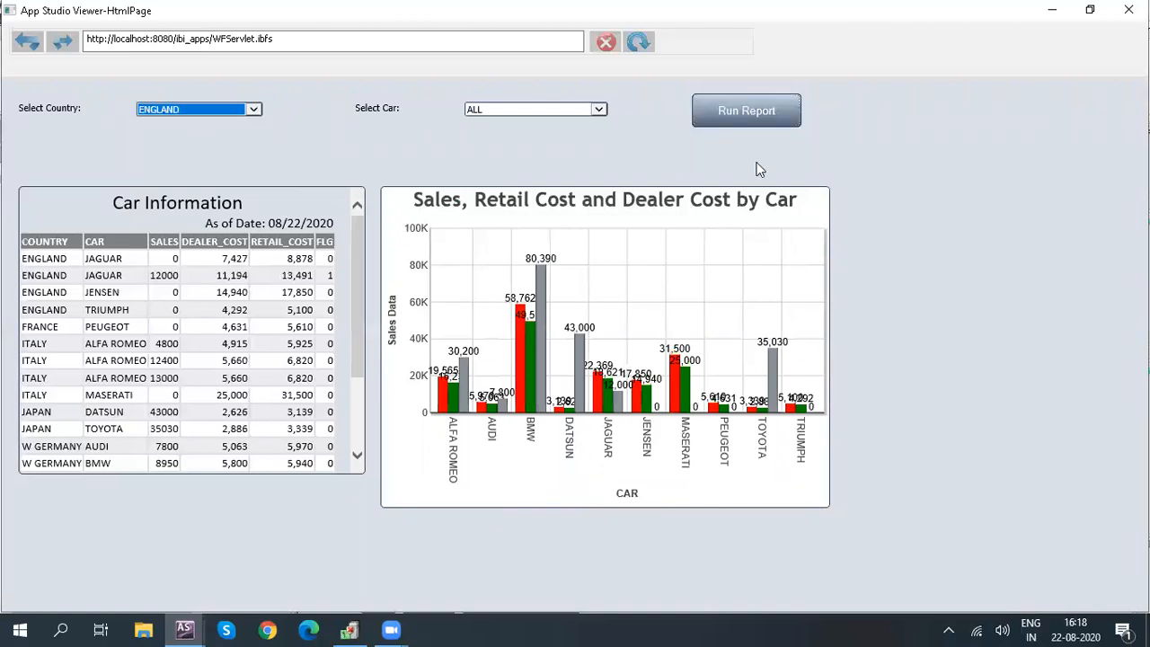
pyautogui.click(734, 111)
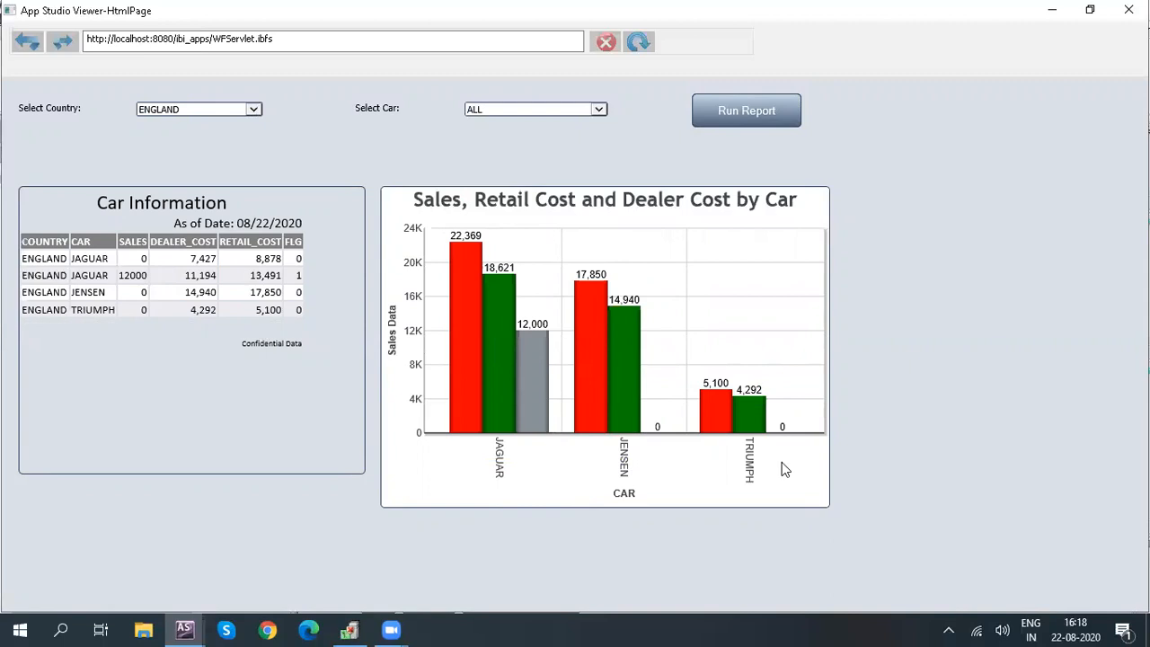
# In the preview, set the car to JAGUAR and rerun the report and chart for ENGLAND.
pyautogui.click(600, 111)
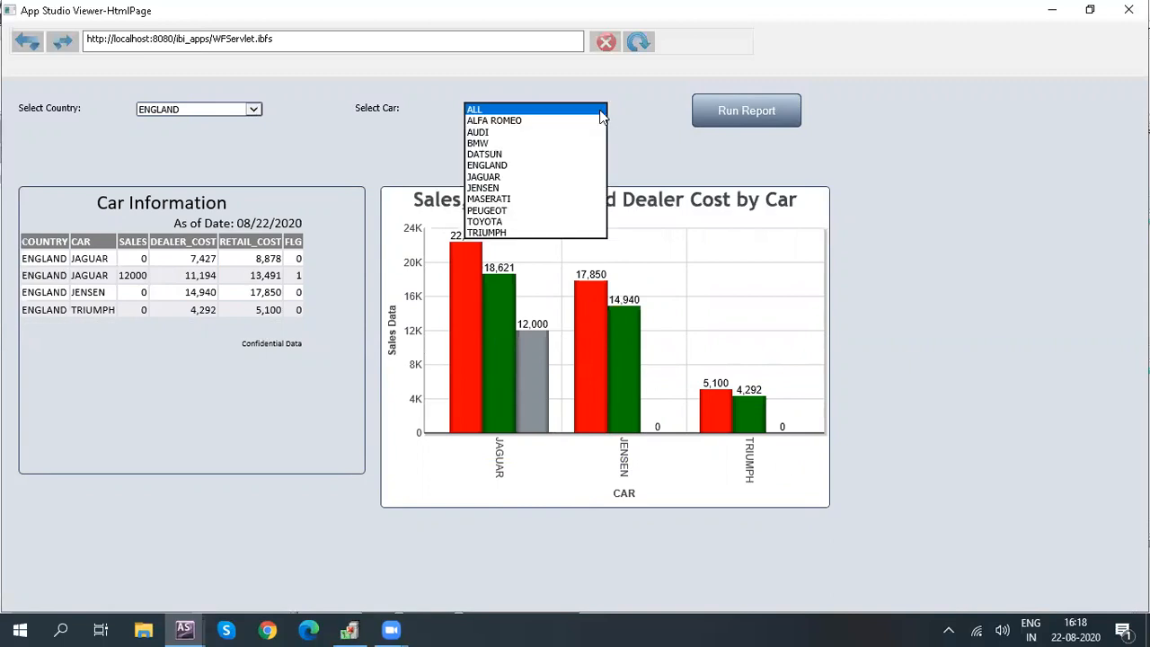
pyautogui.click(492, 177)
pyautogui.click(729, 112)
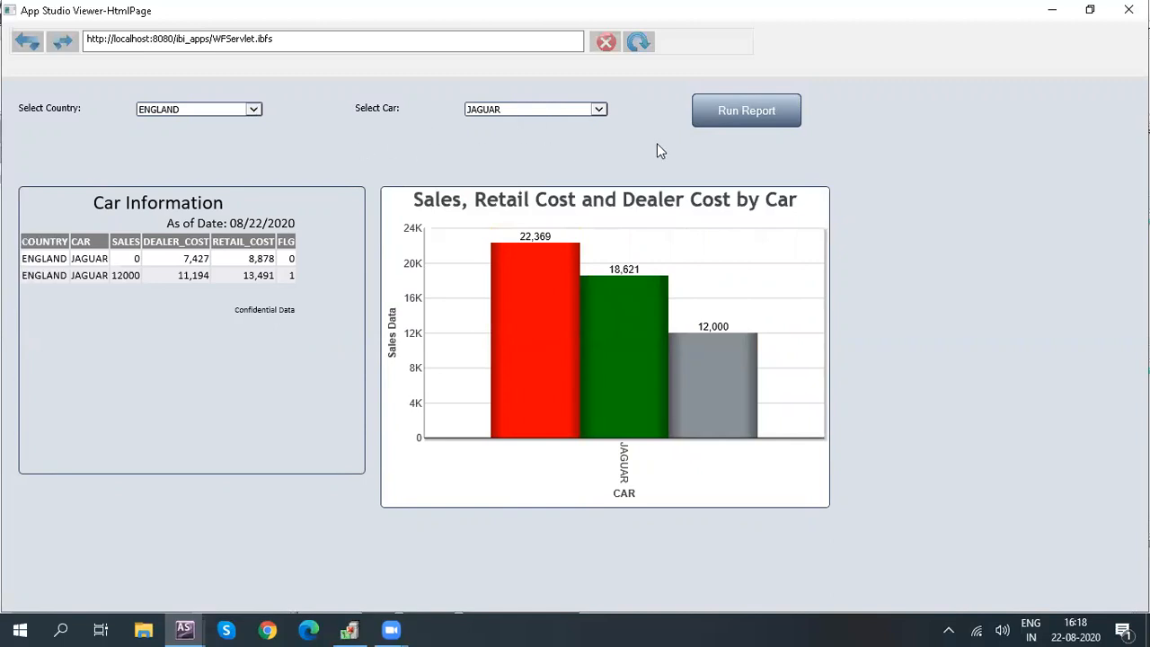
# Rerun the report with country ENGLAND and car TOYOTA, and examine the output in both frames.
pyautogui.click(252, 110)
pyautogui.click(253, 110)
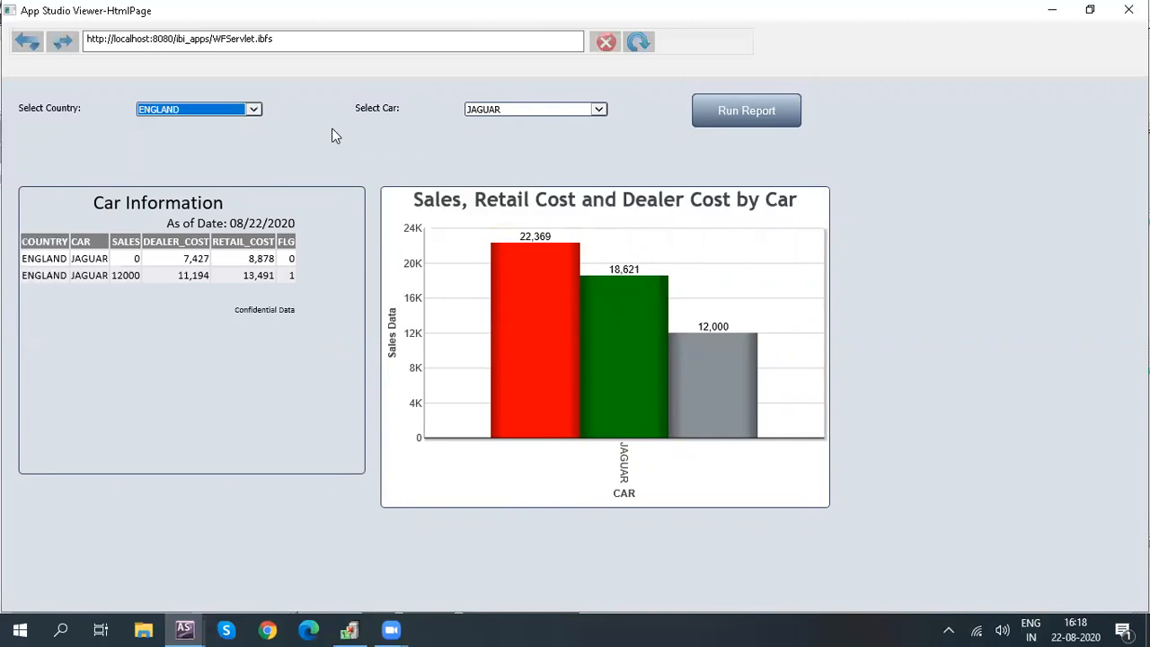
pyautogui.click(599, 109)
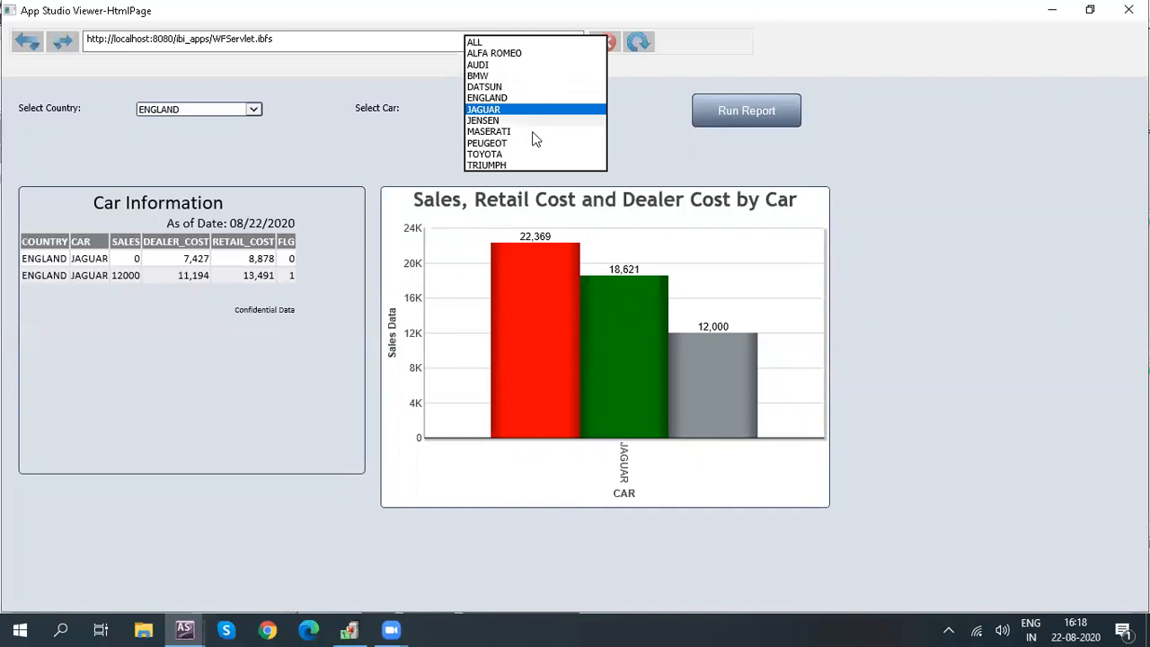
pyautogui.click(489, 154)
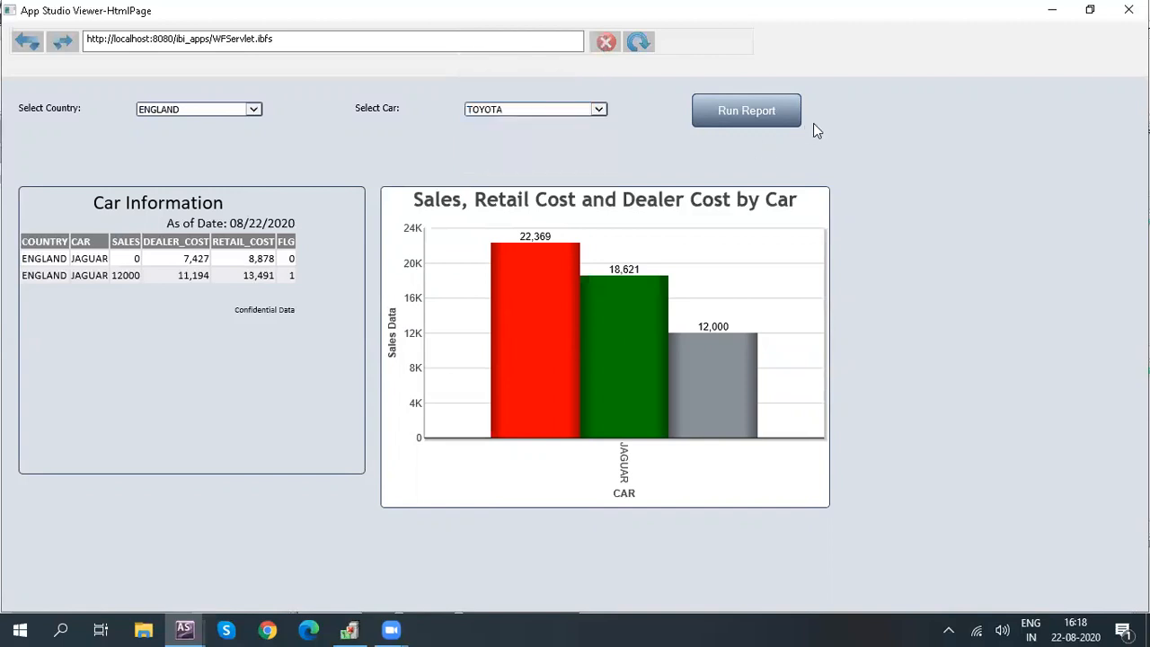
pyautogui.click(734, 112)
pyautogui.scroll(-6, 599, 398)
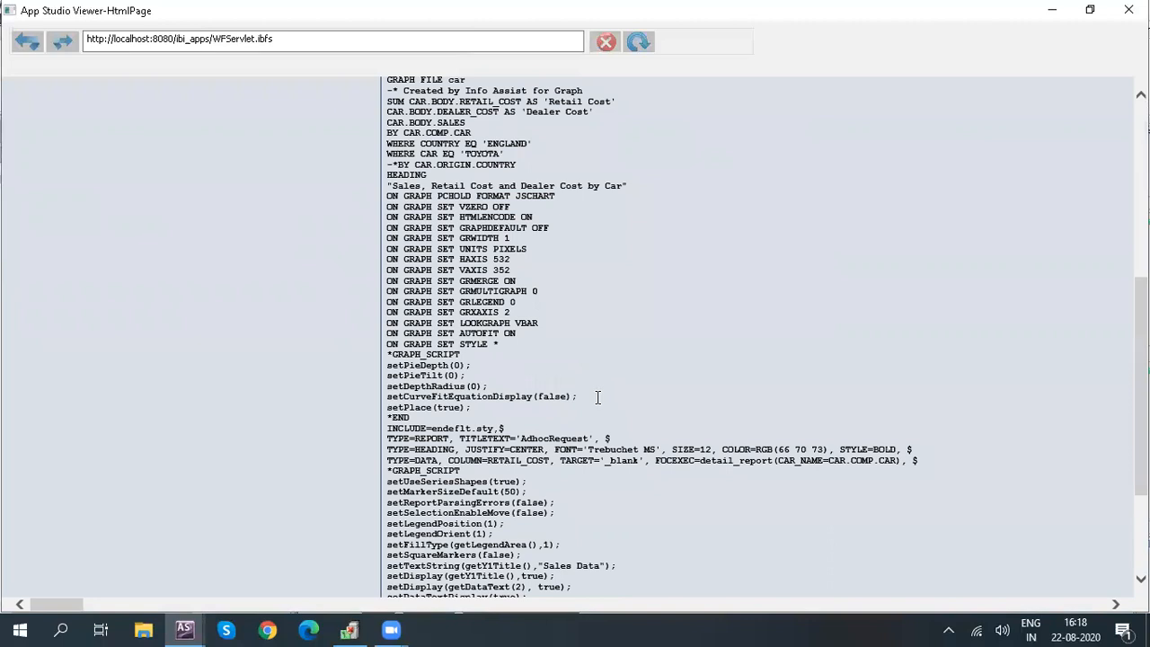
pyautogui.scroll(6, 599, 400)
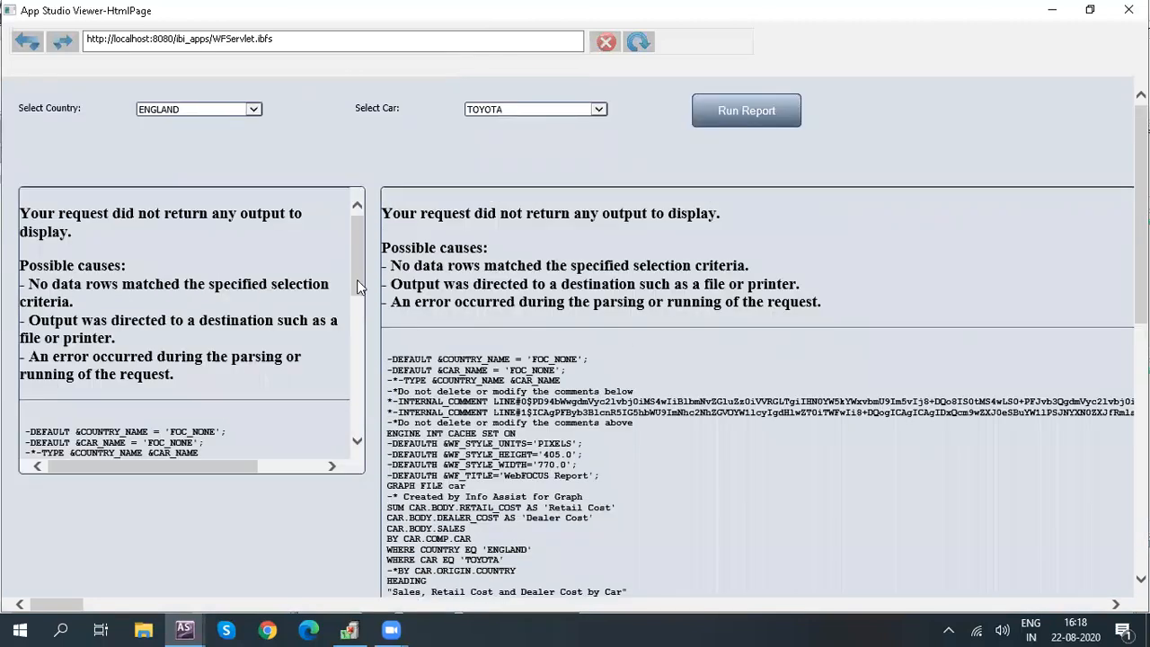
pyautogui.scroll(-5, 357, 284)
pyautogui.scroll(5, 359, 283)
# Select FRANCE as the country, inspect the car choices offered for it, and close the preview.
pyautogui.click(252, 108)
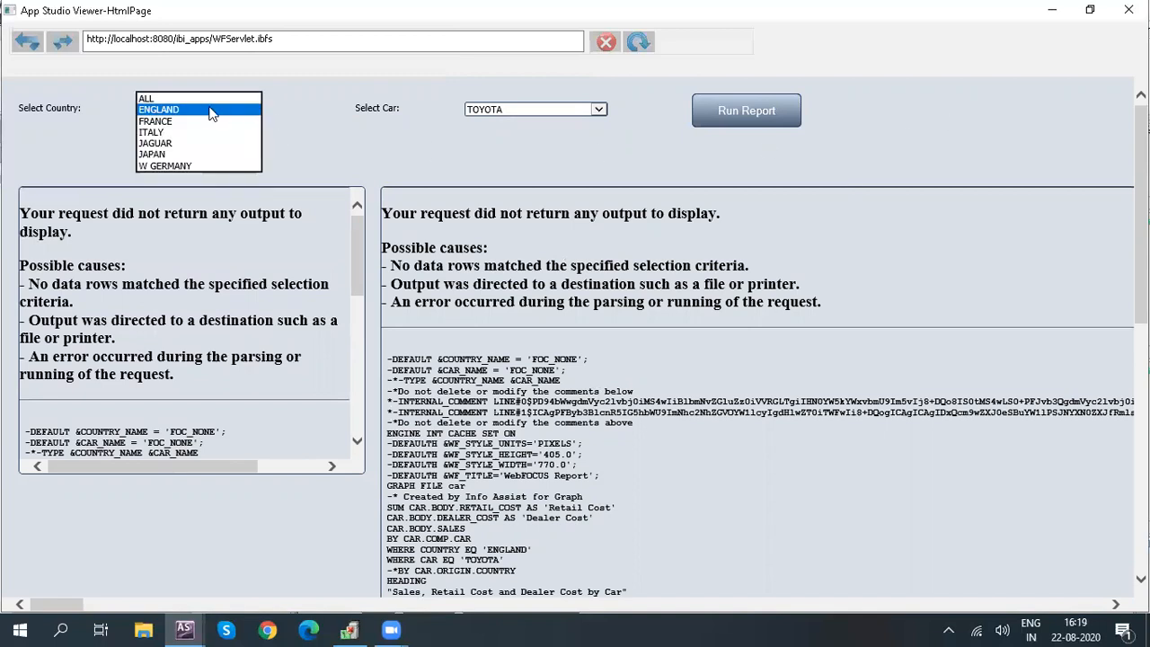
pyautogui.click(160, 122)
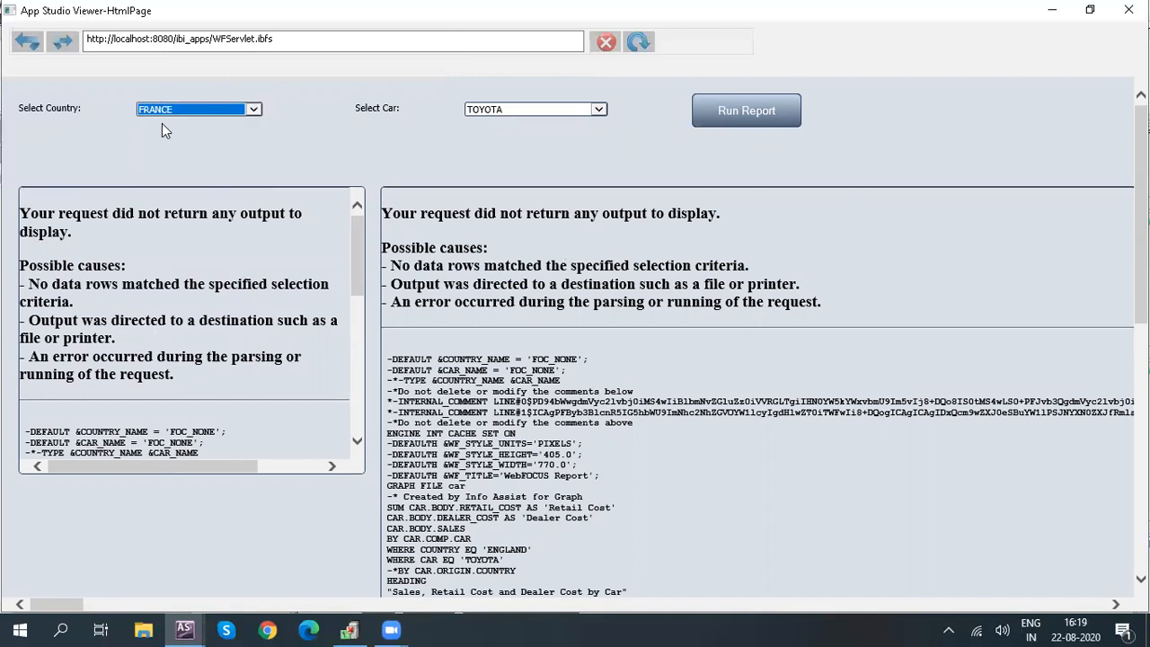
pyautogui.click(601, 109)
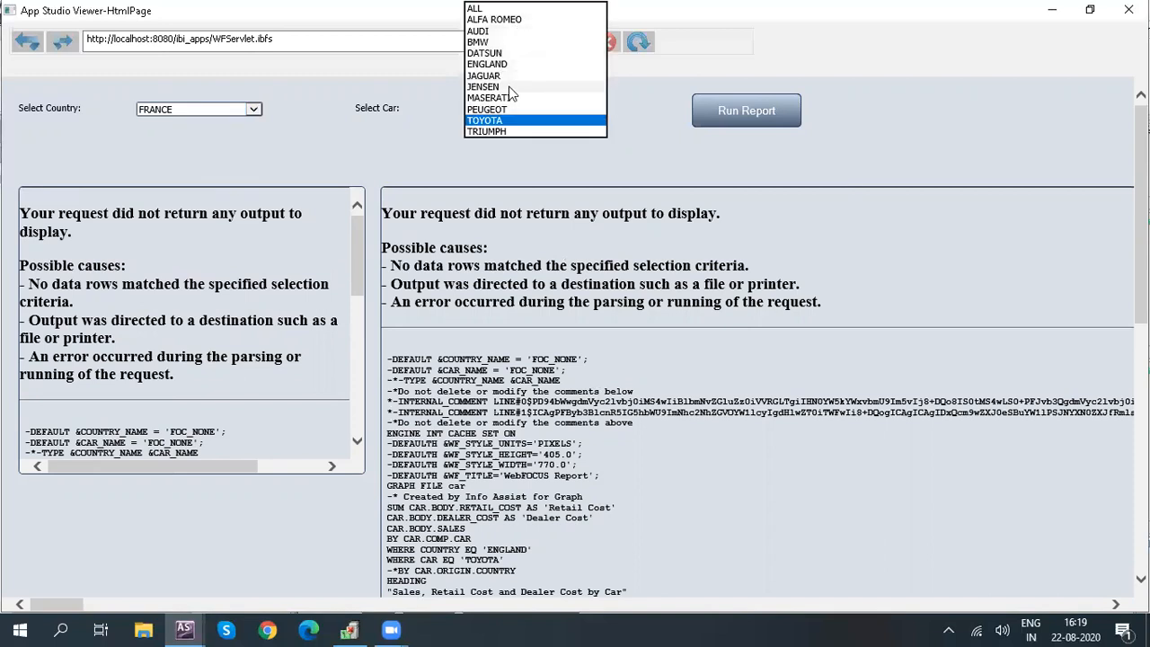
pyautogui.click(428, 133)
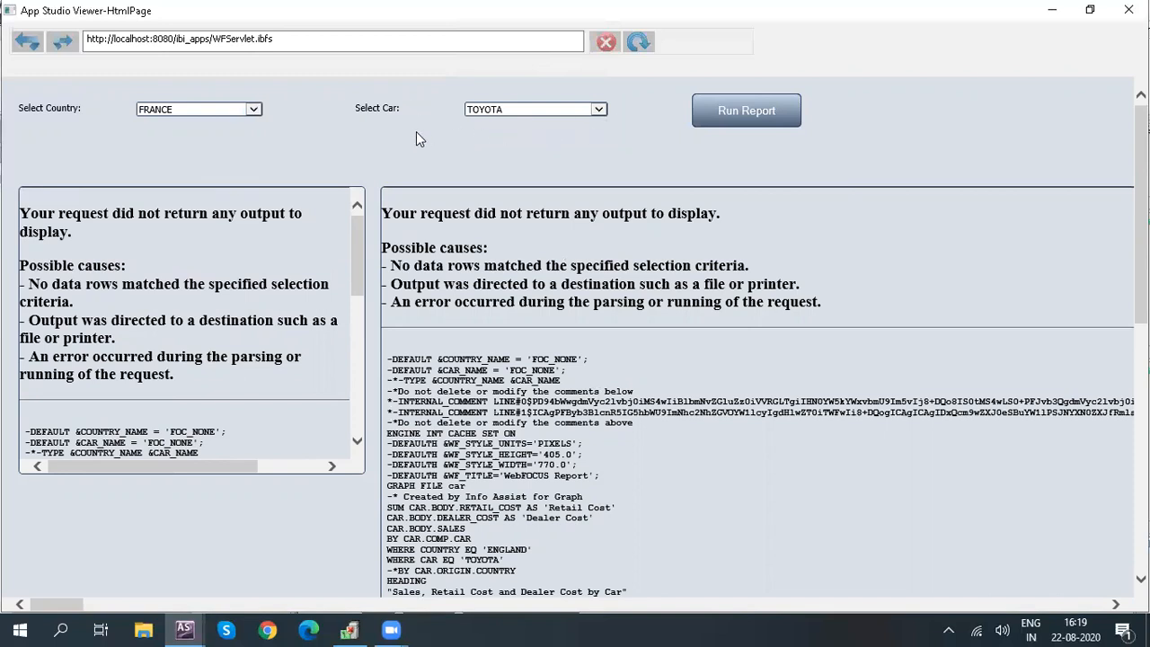
pyautogui.click(599, 110)
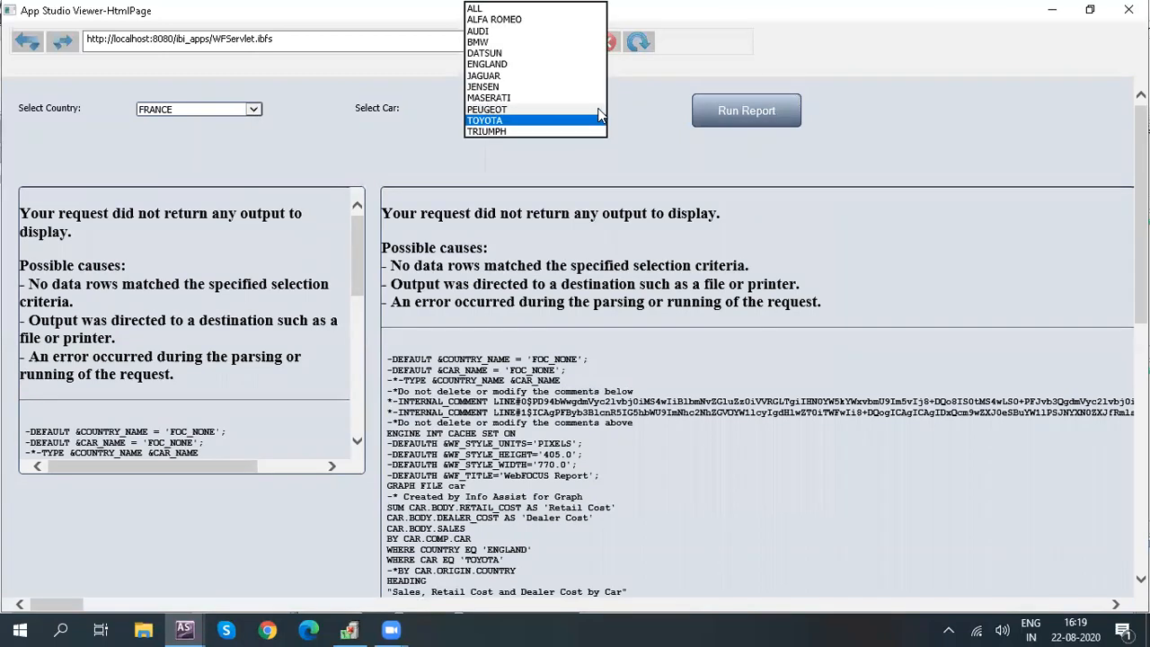
pyautogui.click(665, 116)
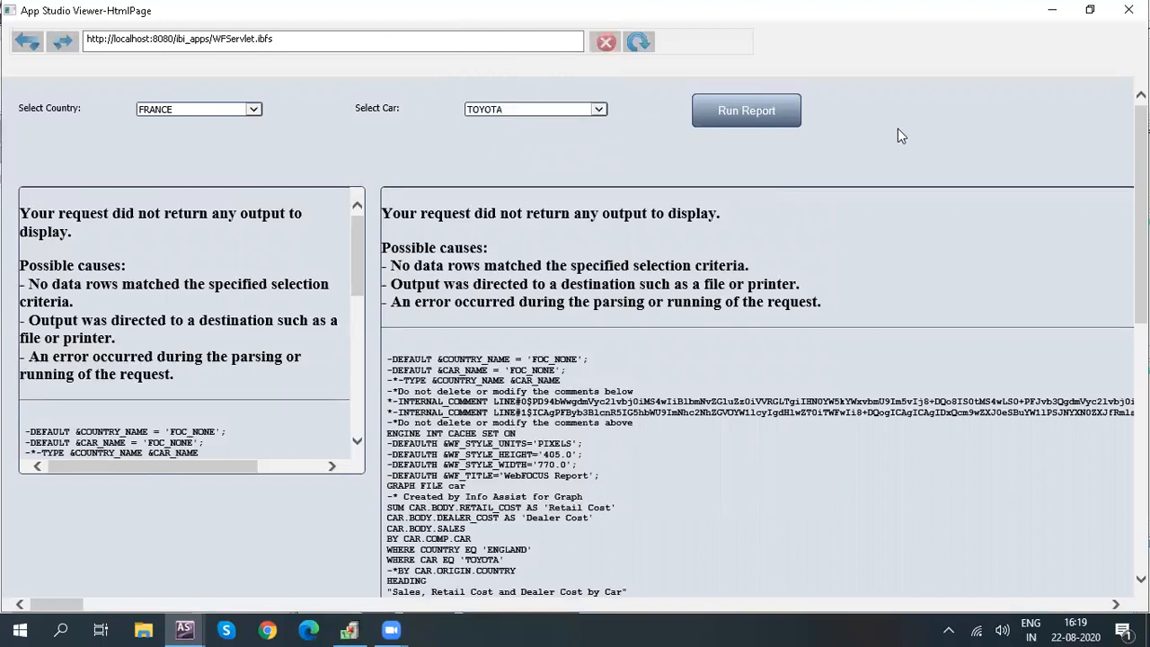
pyautogui.click(1129, 10)
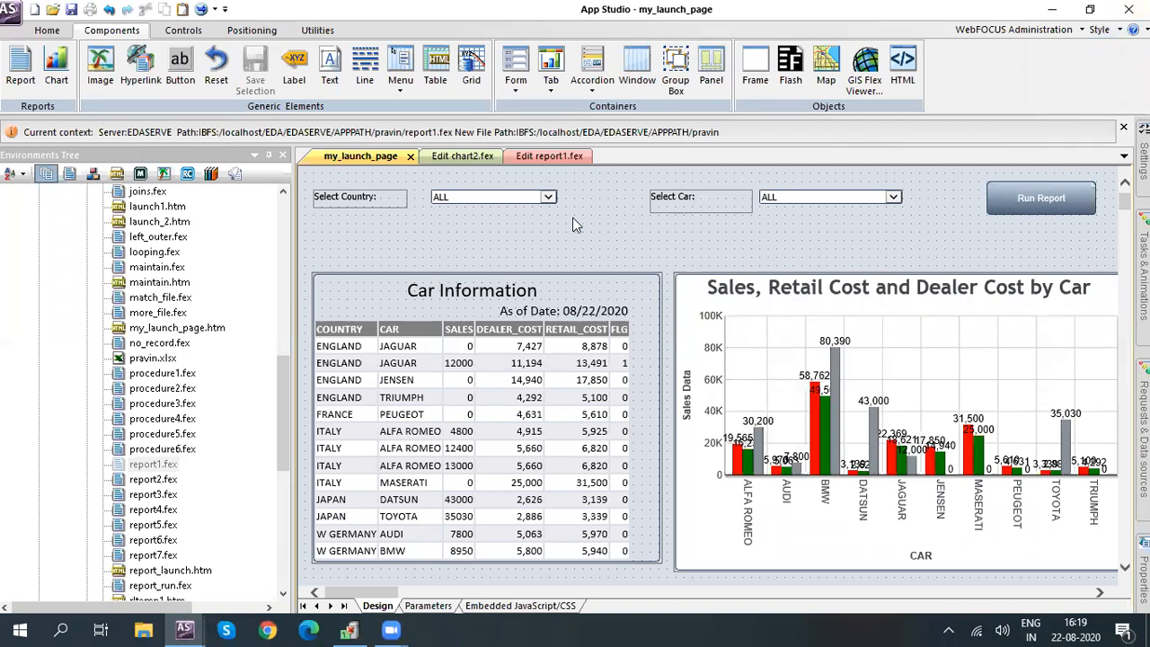
# Chain the ddl_COUNTRY parameter control to ddl_CAR so the selected country filters the car list.
pyautogui.click(429, 606)
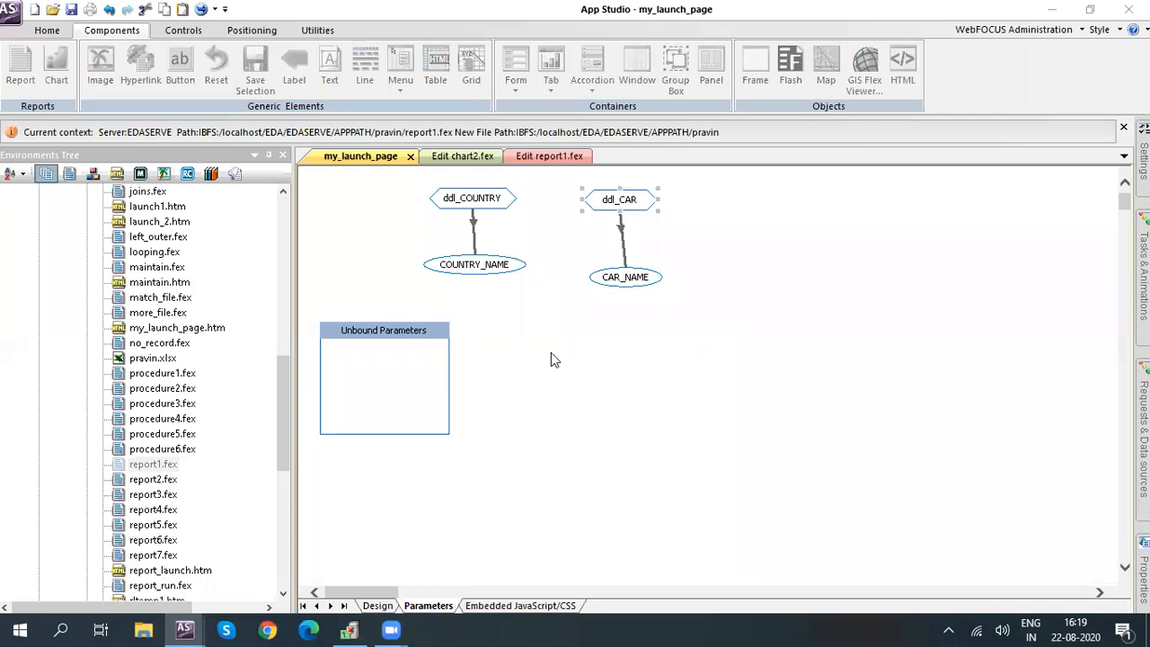
pyautogui.click(822, 231)
pyautogui.click(492, 199)
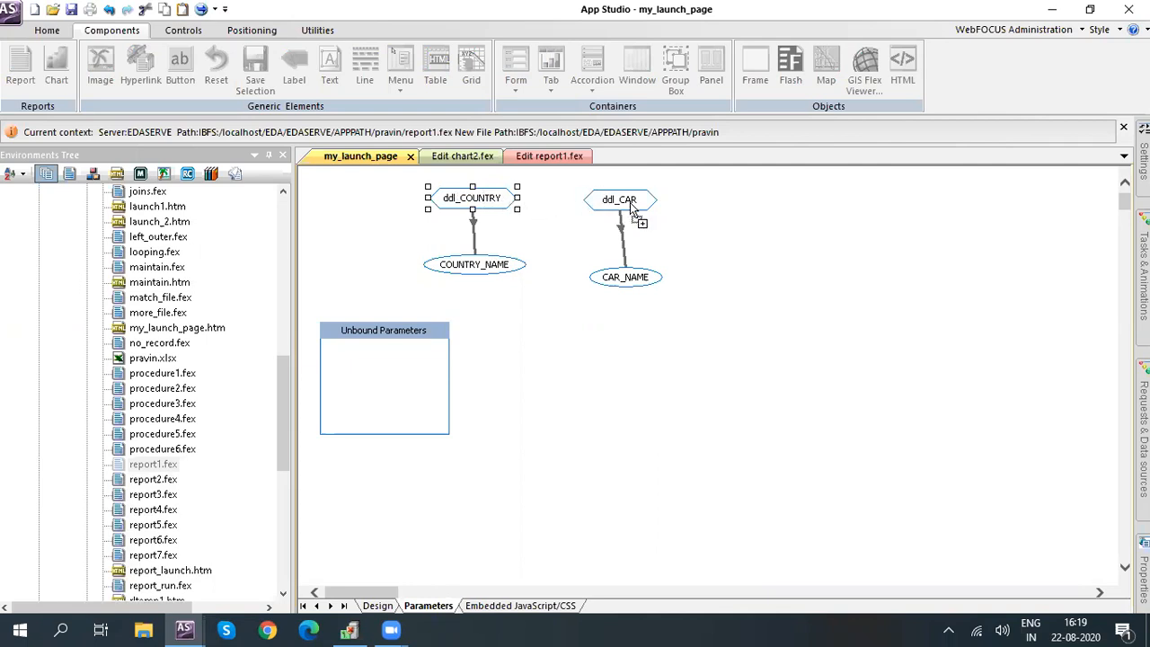
pyautogui.moveTo(597, 205); pyautogui.dragTo(600, 199)
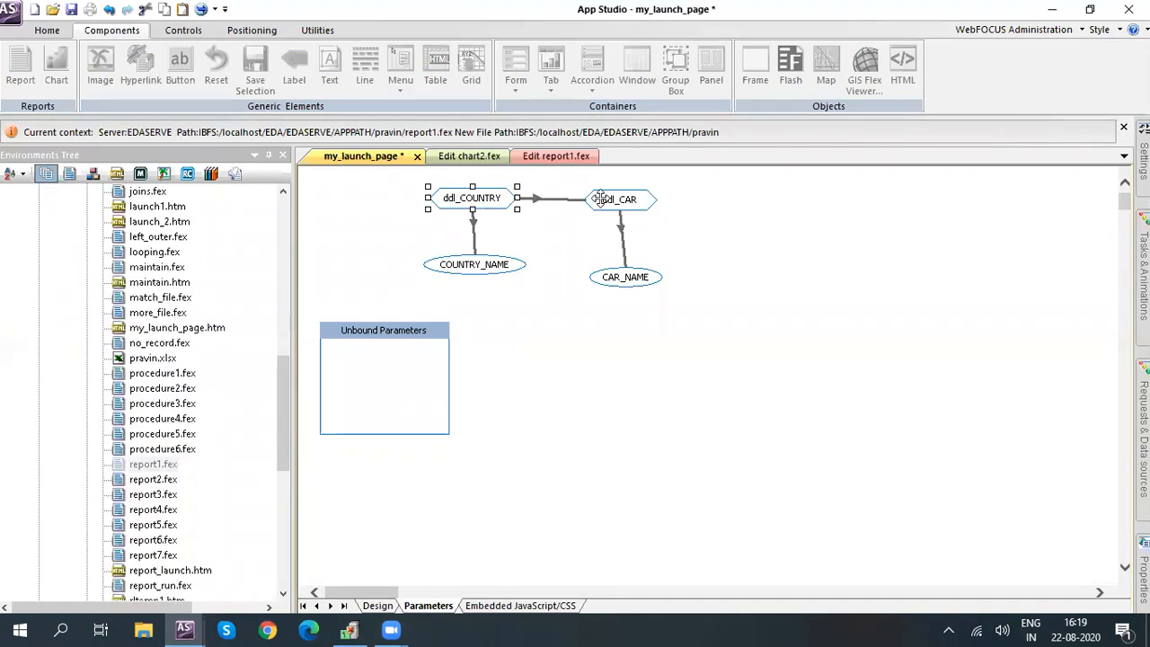
pyautogui.click(505, 404)
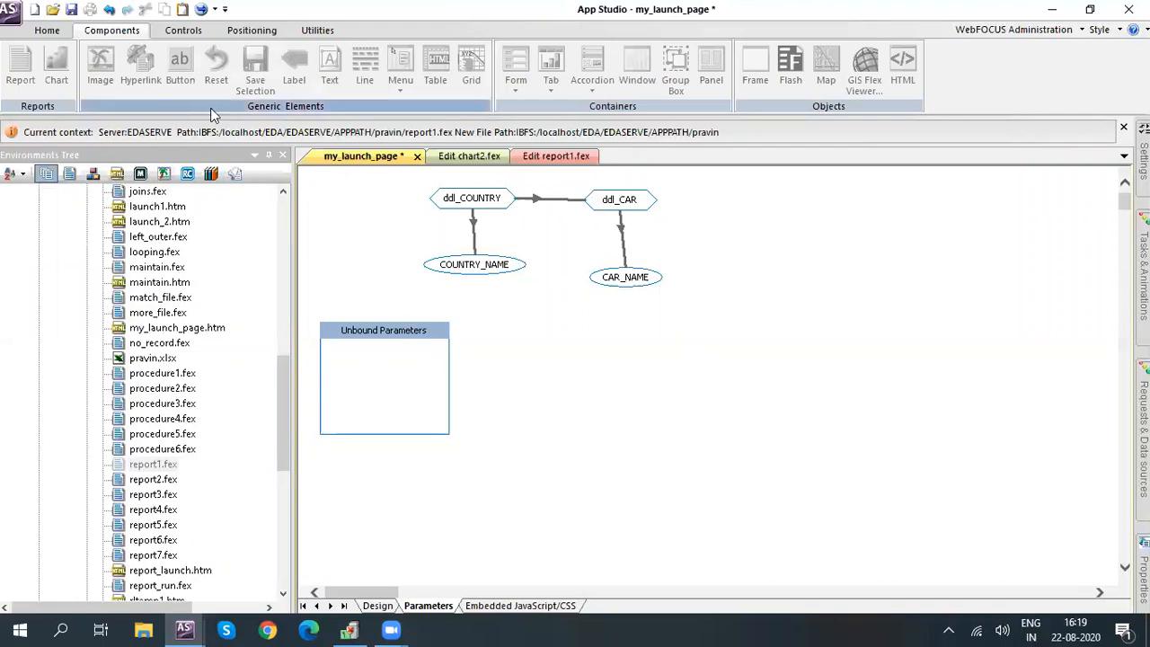
# Run the launch page from its design view and generate the report and chart for country ENGLAND and car JENSEN.
pyautogui.click(378, 605)
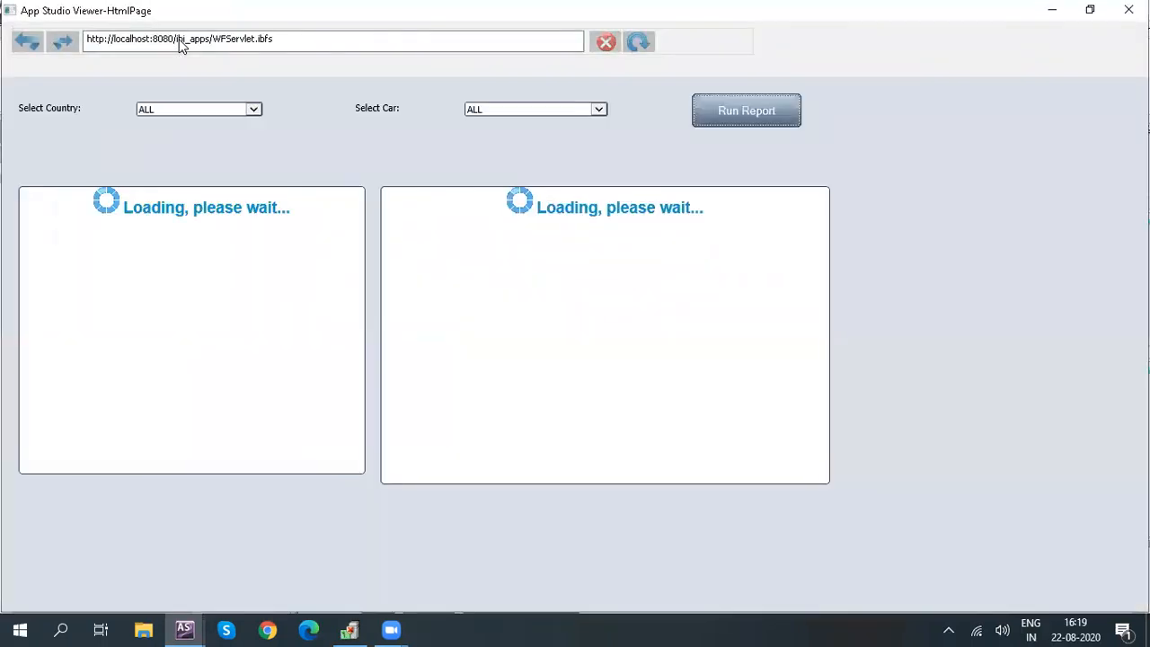
pyautogui.click(598, 109)
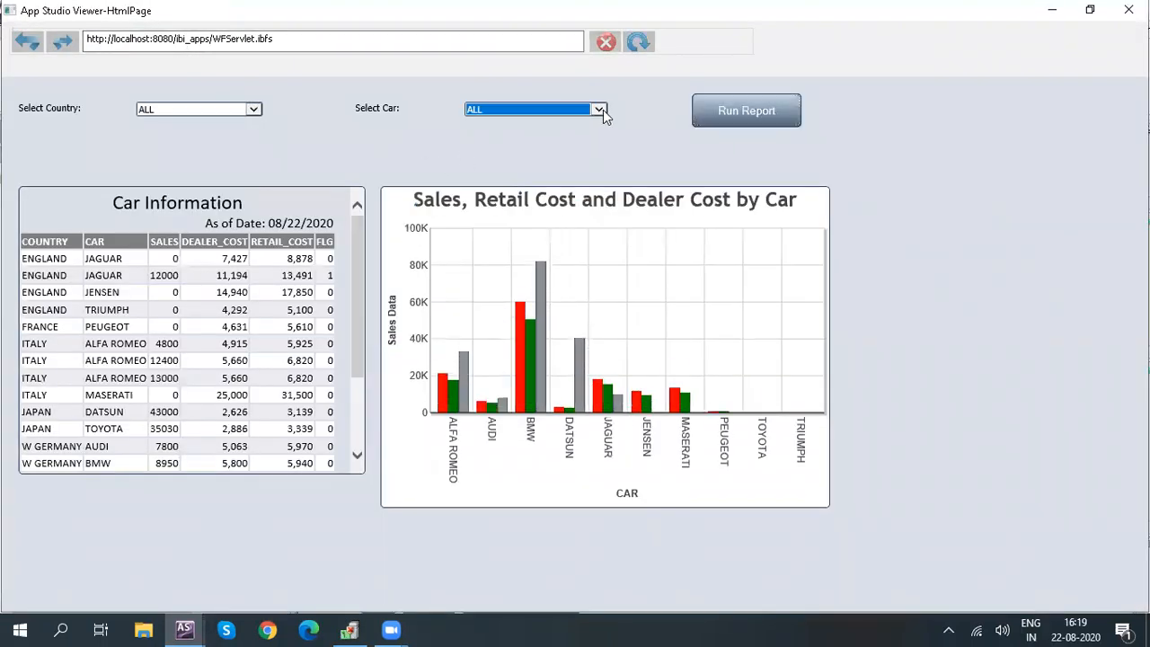
pyautogui.click(306, 141)
pyautogui.click(253, 109)
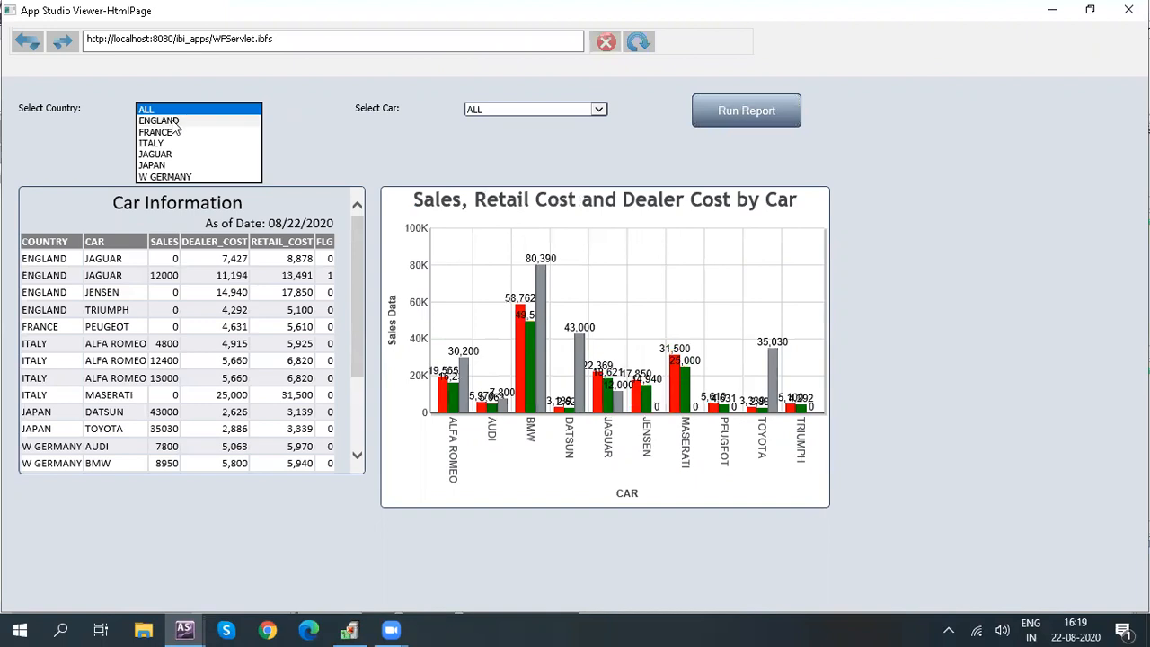
pyautogui.click(159, 120)
pyautogui.click(593, 109)
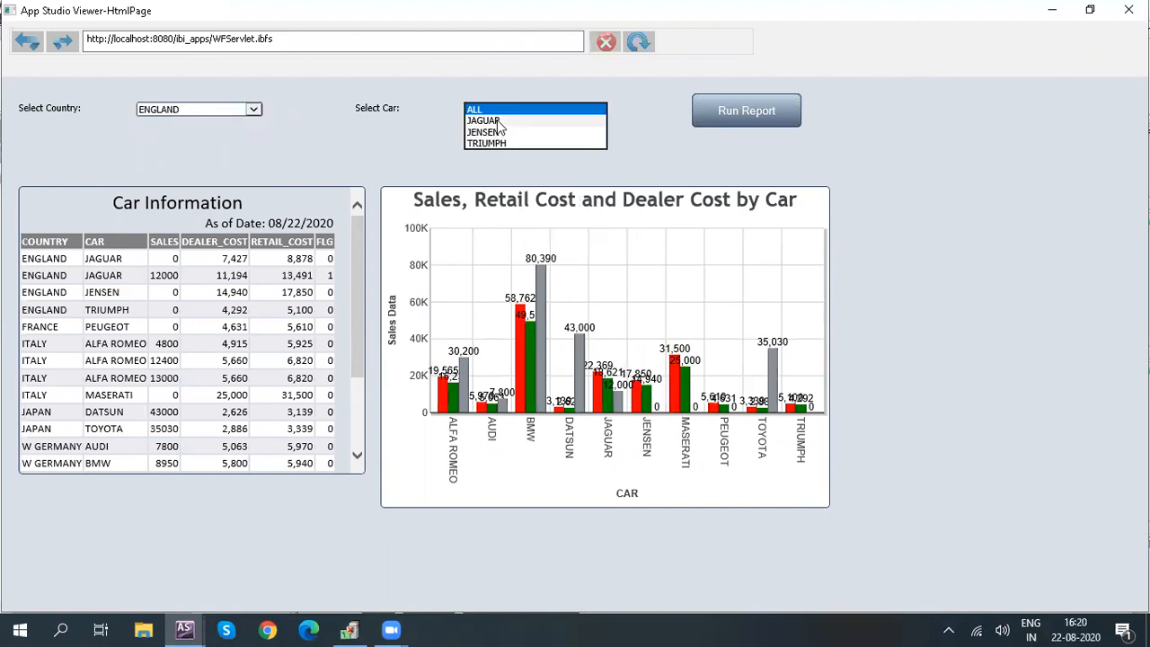
pyautogui.click(490, 132)
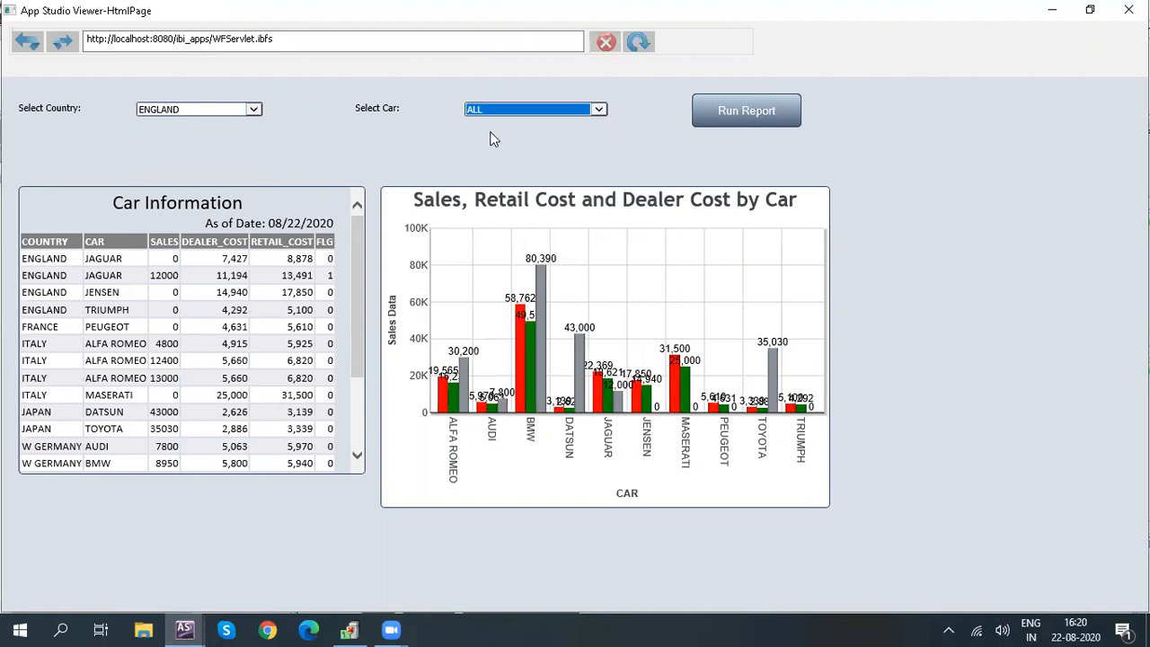
pyautogui.click(721, 111)
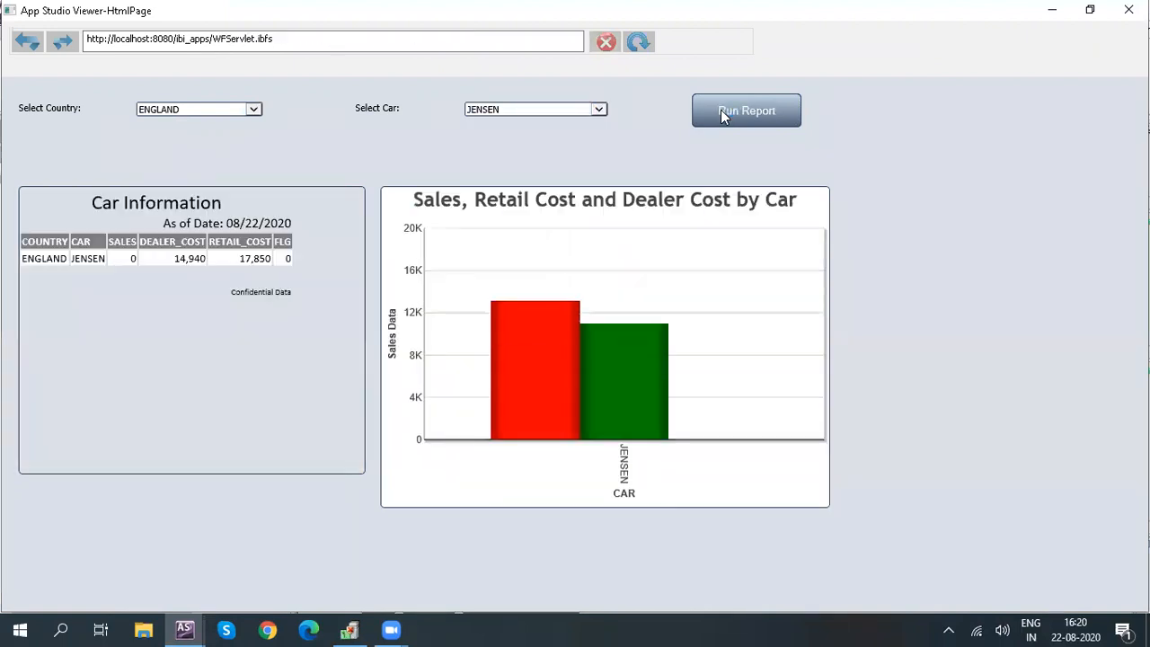
# Set the car to ALL, rerun the report and chart for ENGLAND, and close the preview.
pyautogui.click(599, 110)
pyautogui.click(599, 110)
pyautogui.click(575, 85)
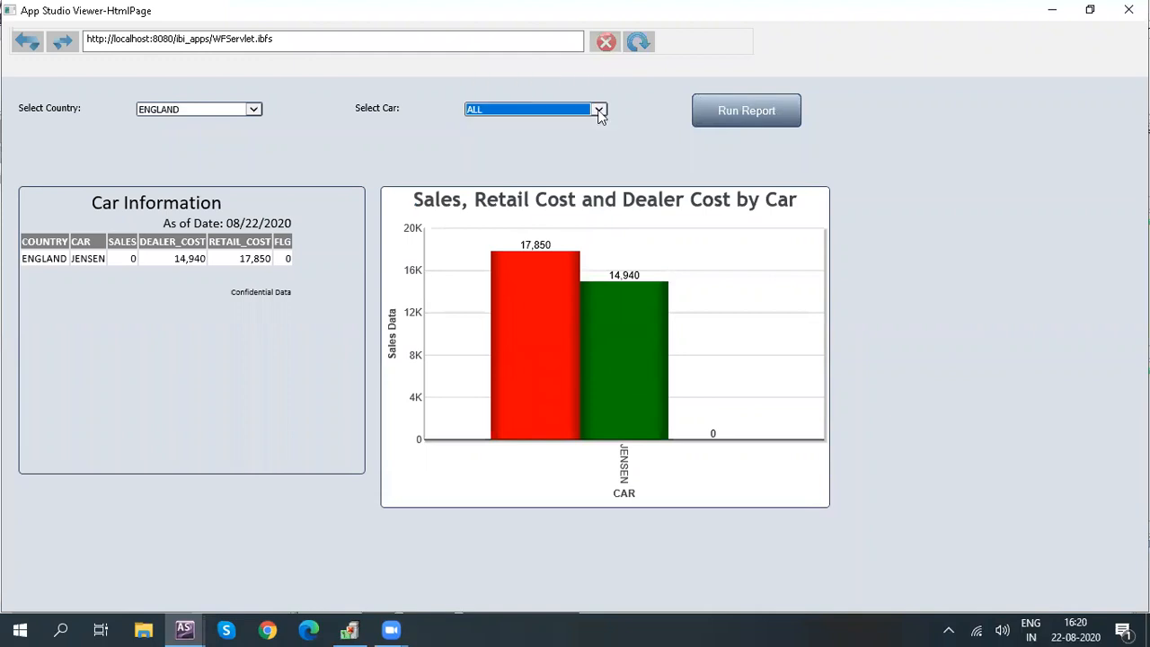
pyautogui.click(733, 113)
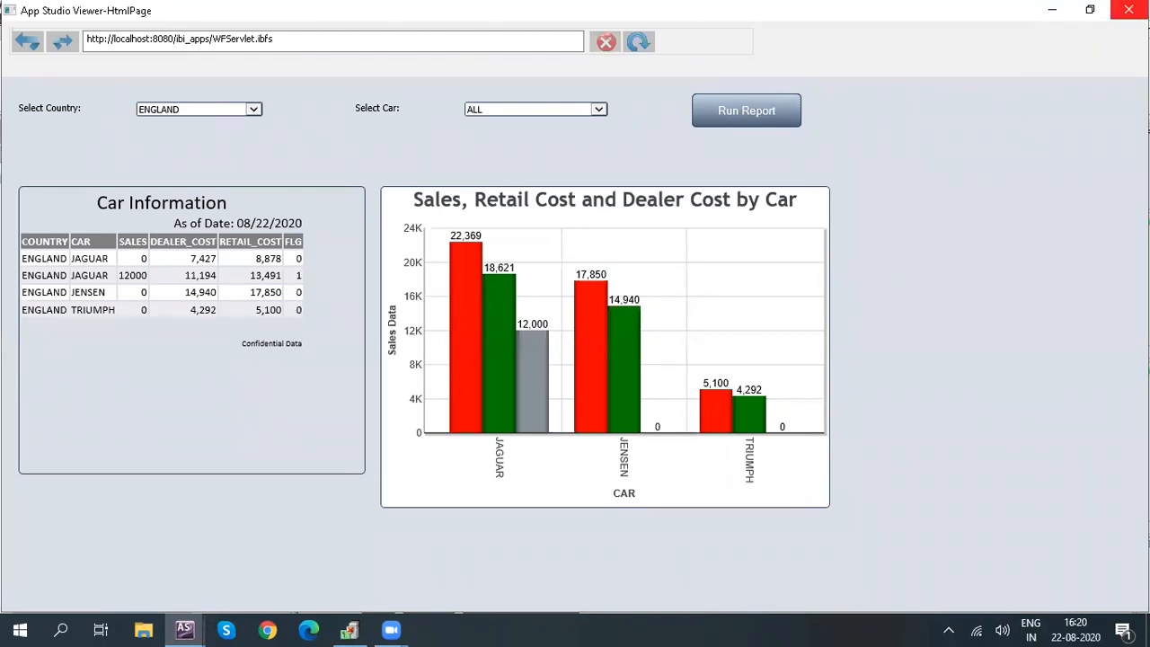
pyautogui.click(1128, 9)
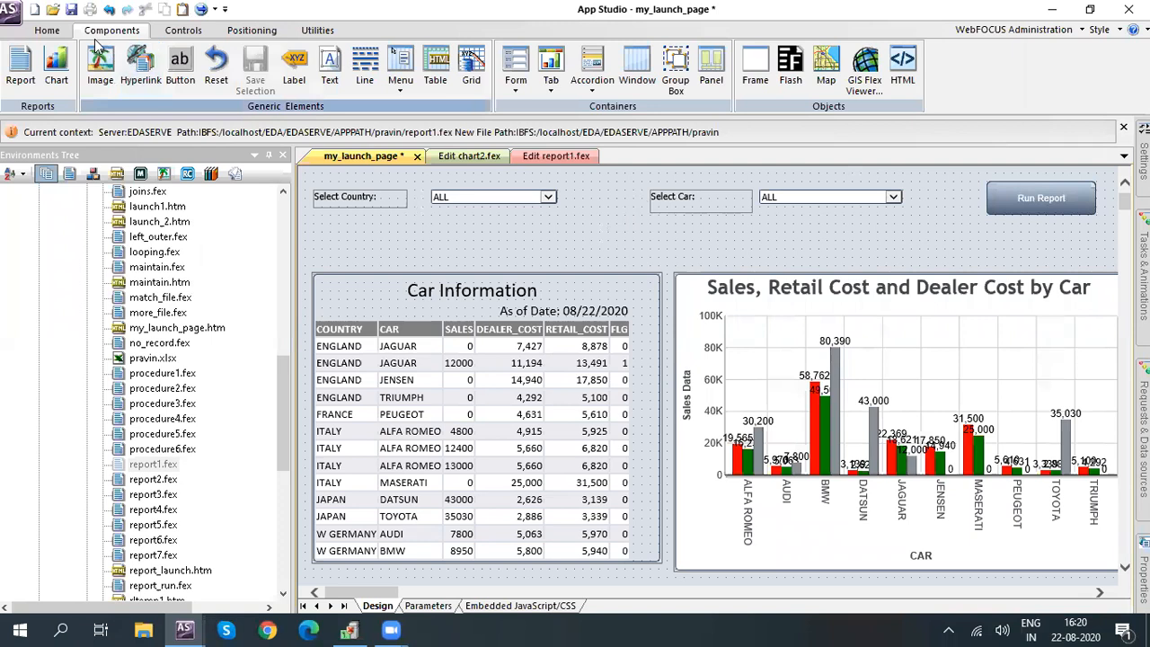
# Save my_launch_page and display the Tasks & Animations settings with the country drop-down selected.
pyautogui.hotkey('ctrl', 's')
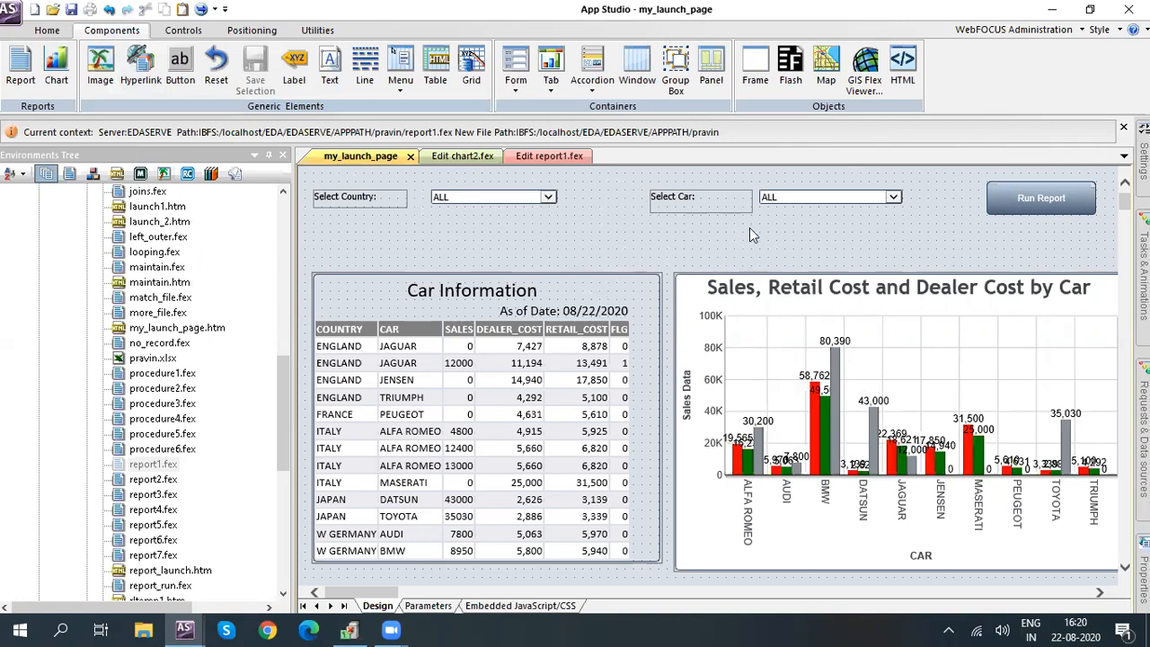
pyautogui.click(478, 197)
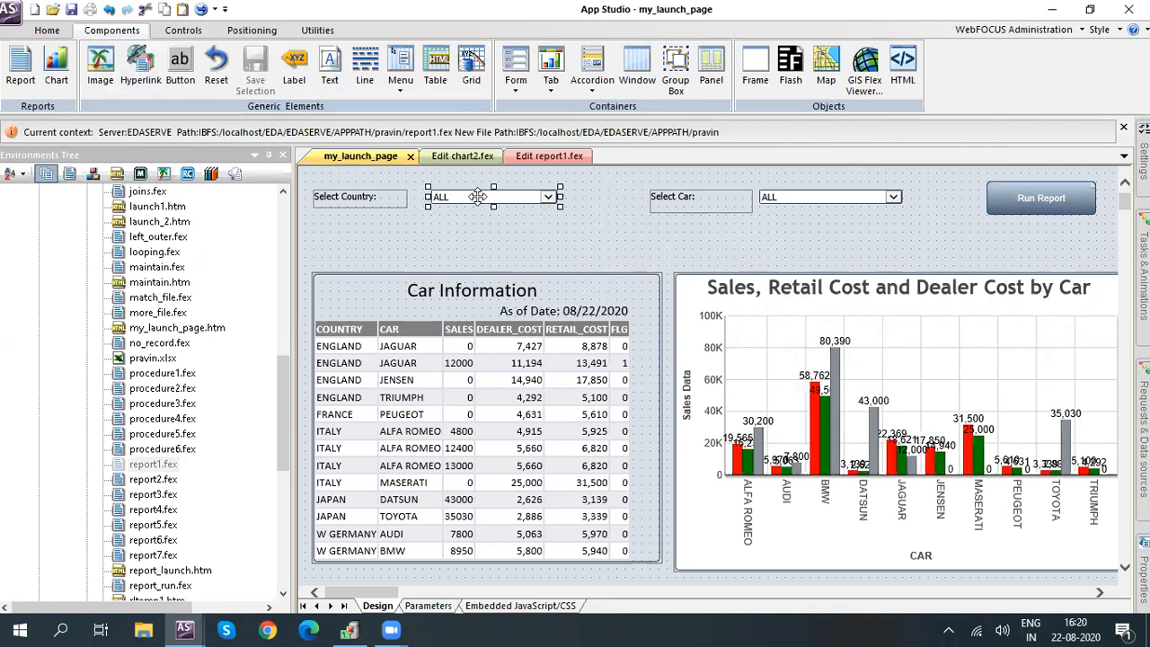
pyautogui.moveTo(1144, 280)
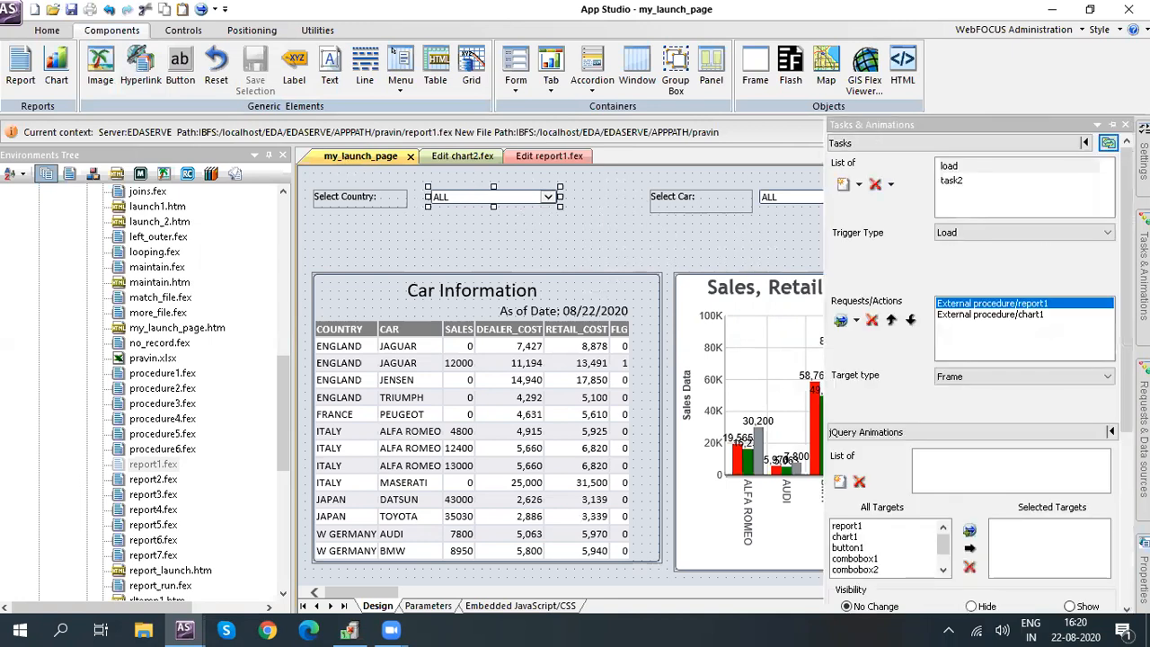